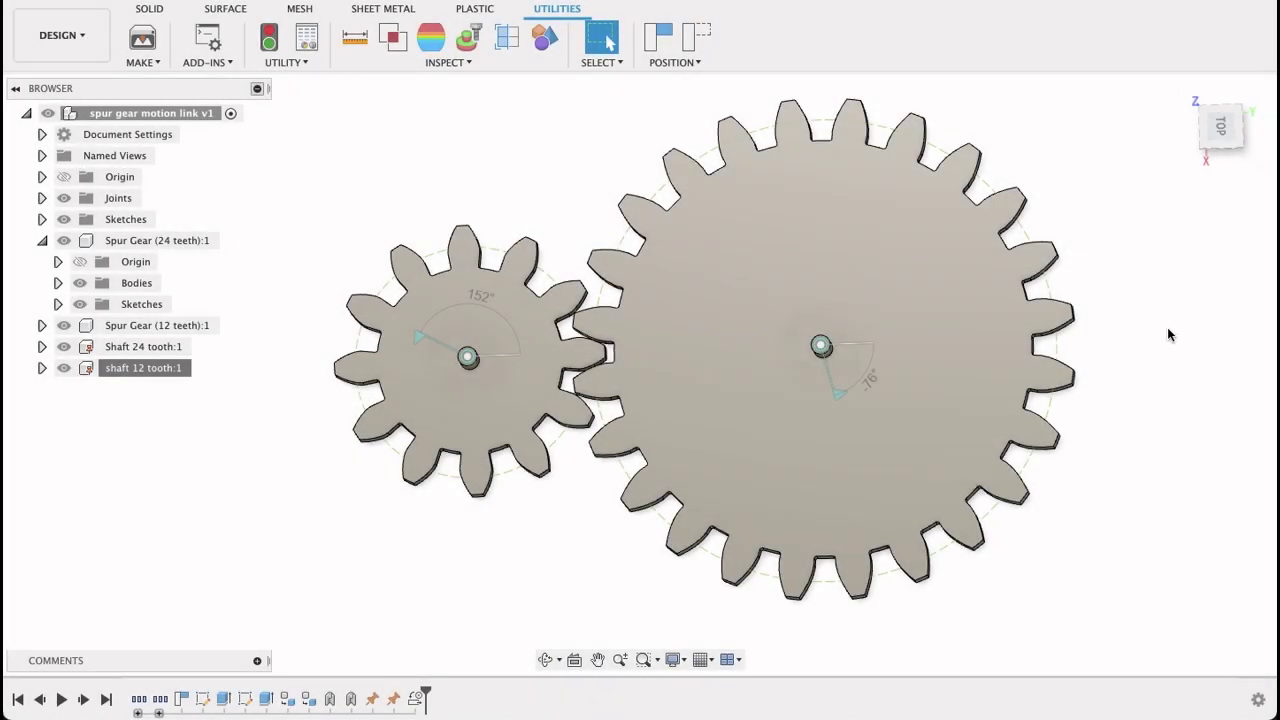
- Orbit the view and turn the large gear so the 12-tooth gear follows through the motion link
mouse_move(1145, 398)
shift+middle_down()
mouse_move(1147, 200)
mouse_move(1146, 417)
mouse_move(1158, 412)
shift+middle_up()
drag(1060, 346, 968, 348)
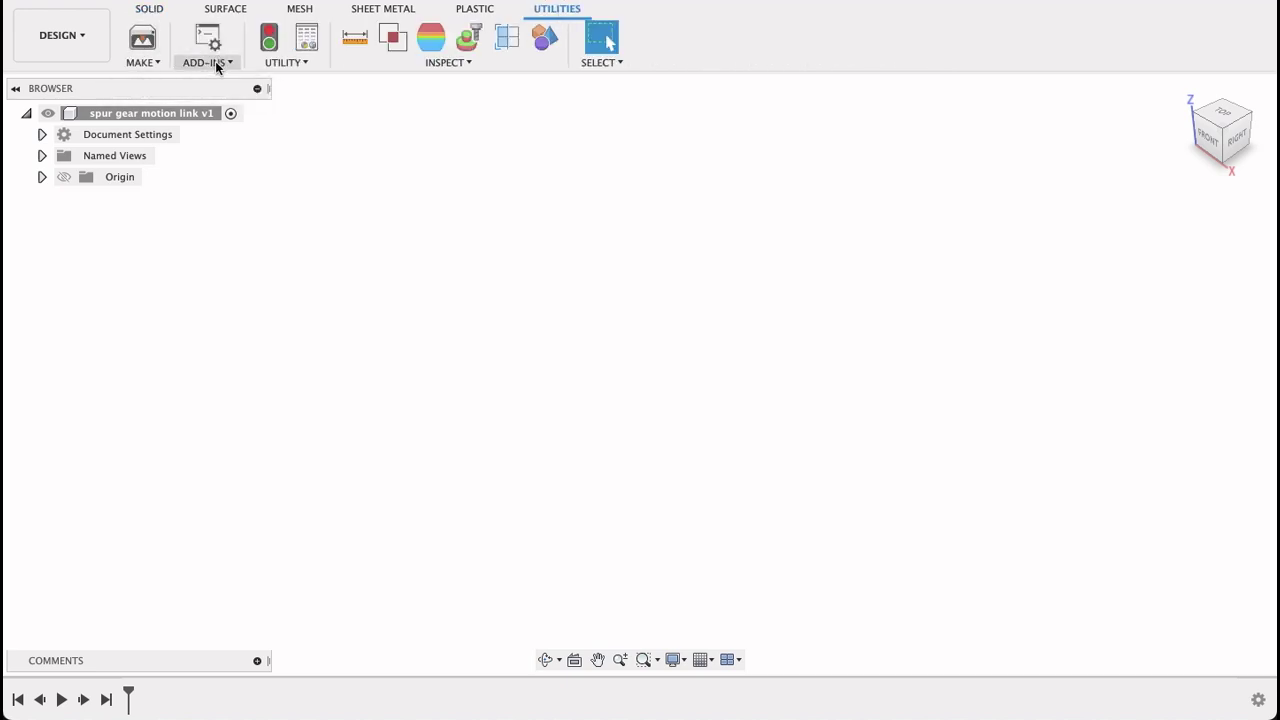
- Run the SpurGear sample script with 24 teeth, module 12.70 and 12.70 mm thickness, then view it from the top
click(216, 63)
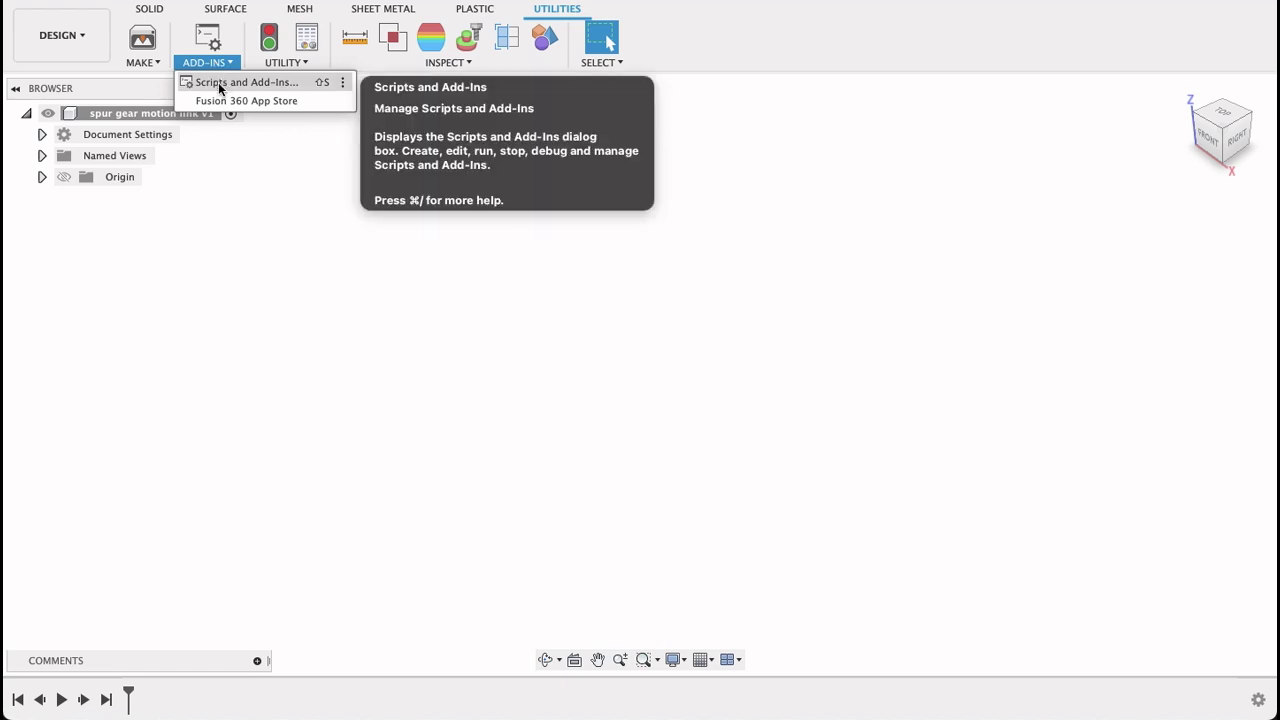
click(219, 86)
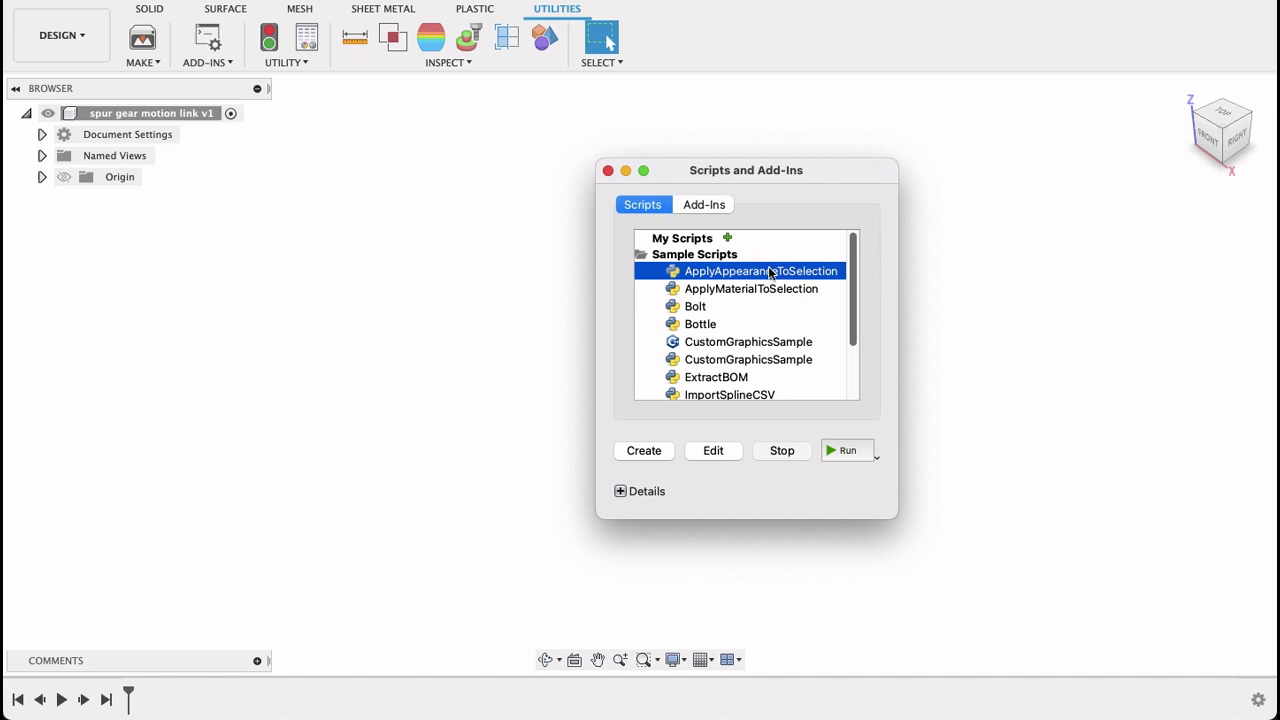
scroll(733, 330, down, 3)
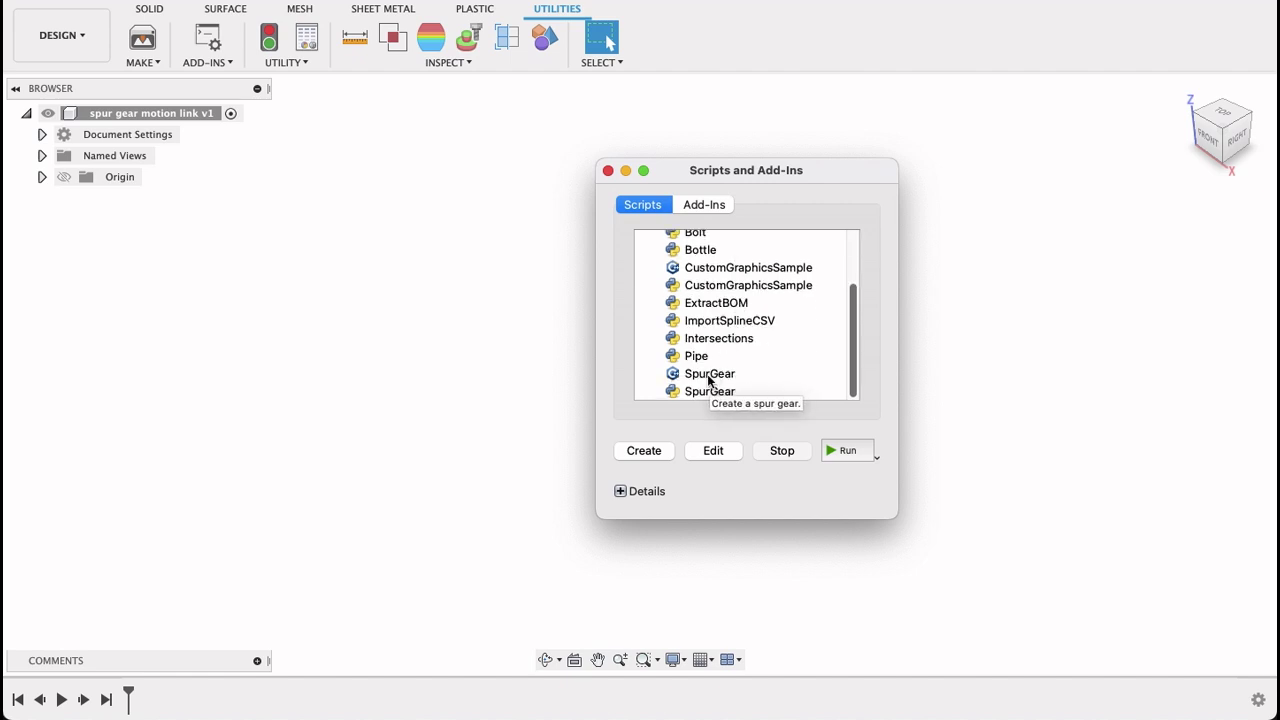
click(710, 378)
double_click(708, 378)
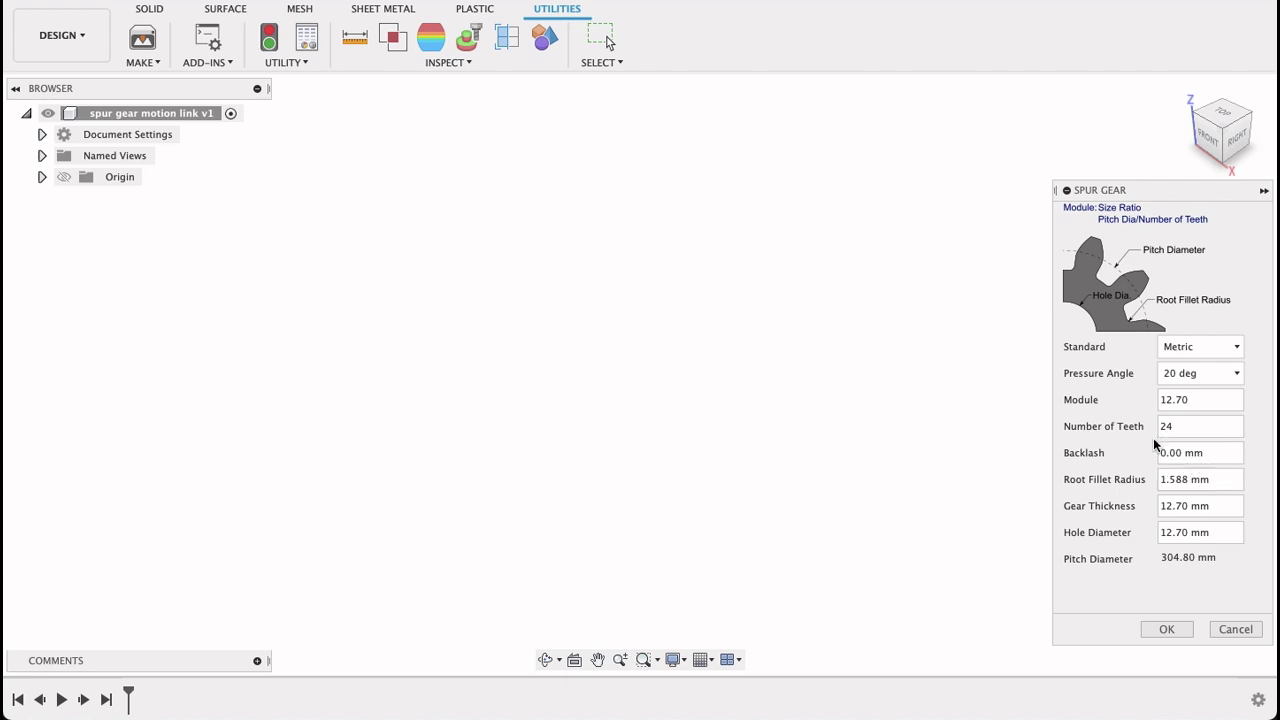
click(1168, 630)
scroll(755, 322, down, 3)
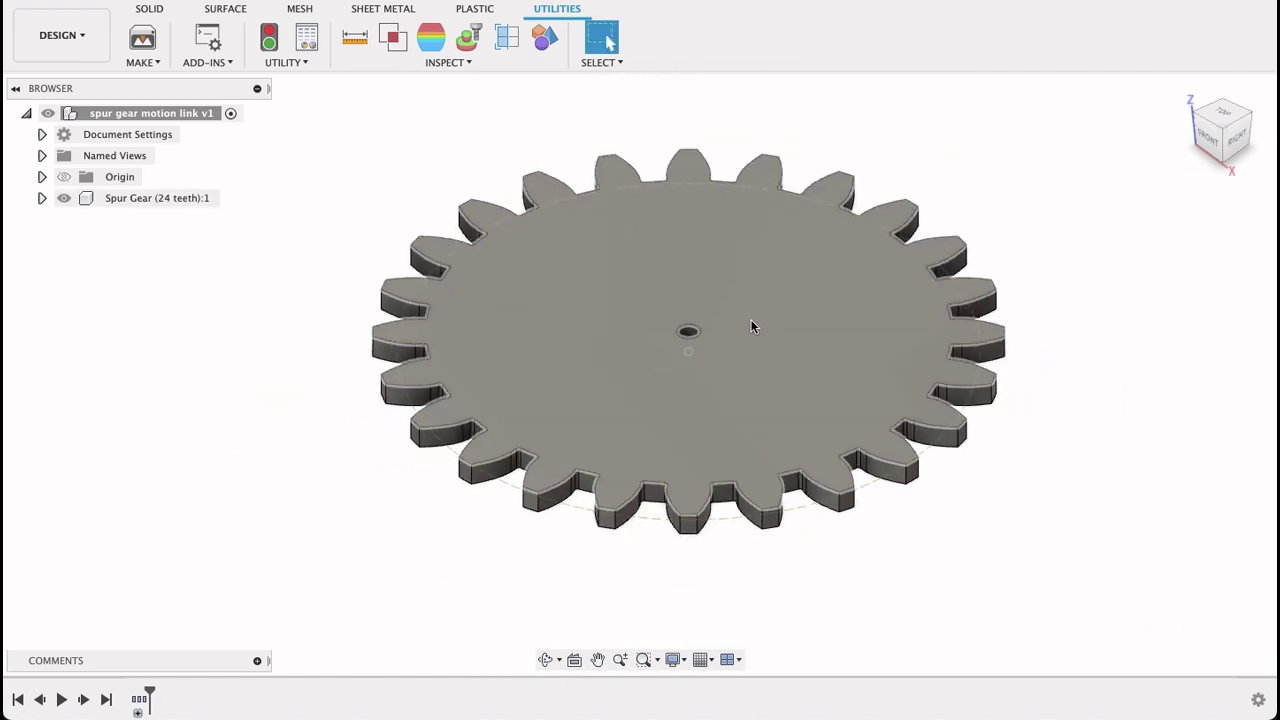
scroll(753, 327, down, 2)
click(1220, 118)
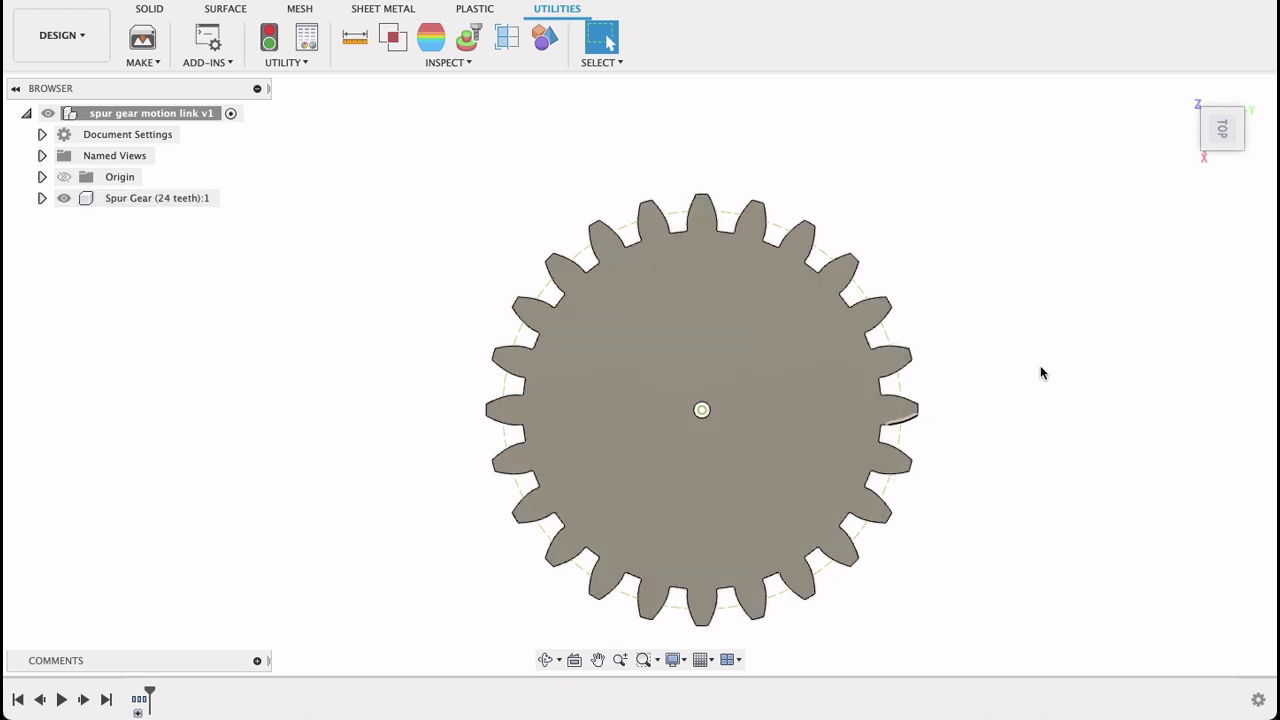
- Run the SpurGear script again with Number of Teeth set to 12
click(190, 66)
click(249, 81)
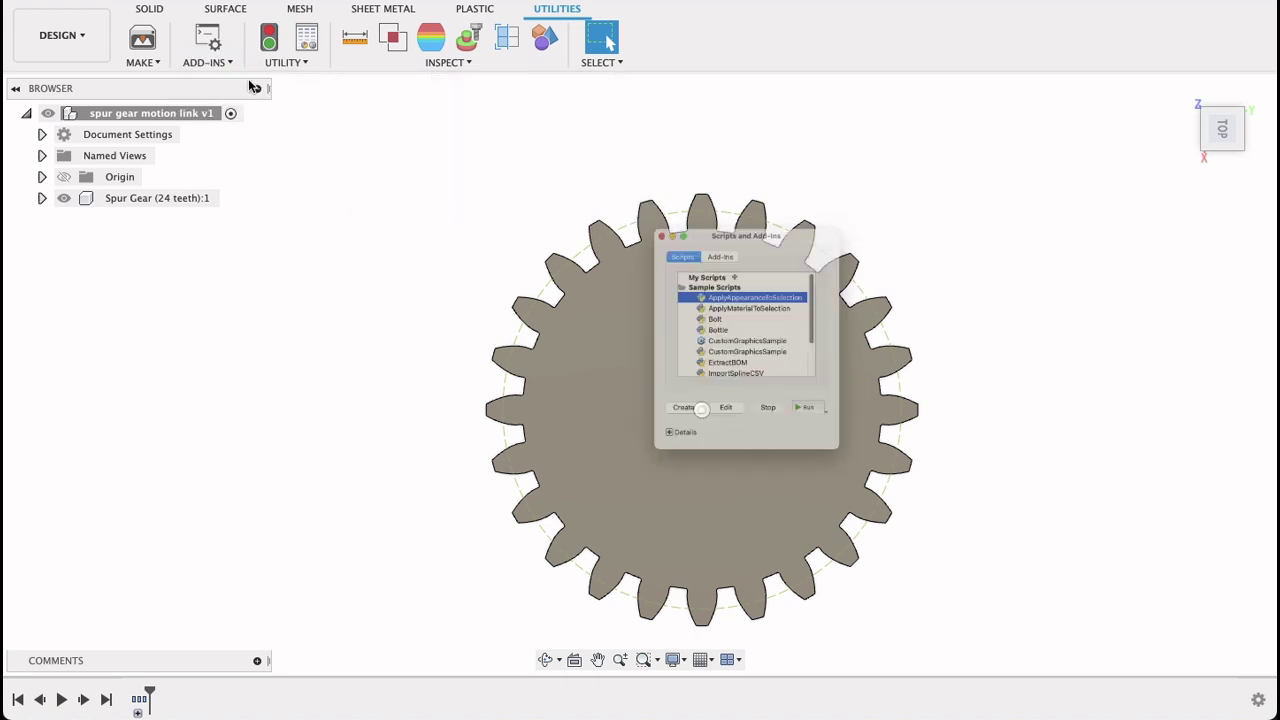
scroll(699, 368, down, 3)
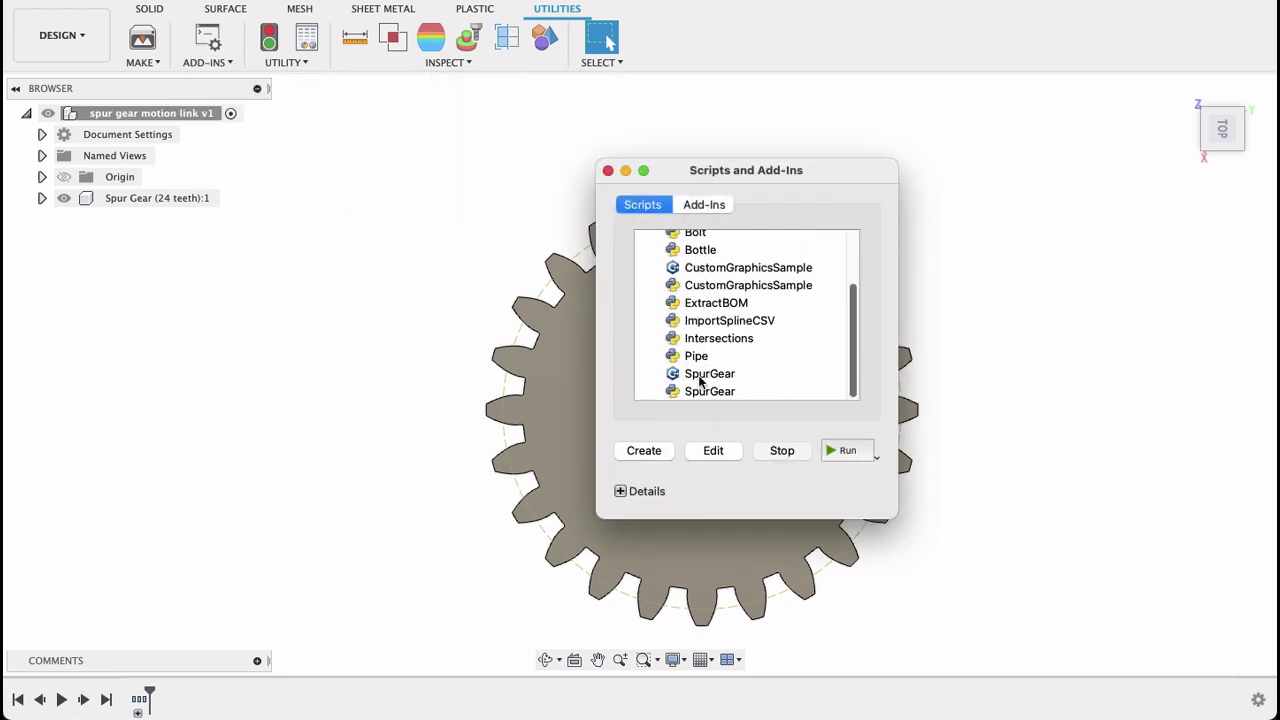
click(701, 377)
double_click(701, 377)
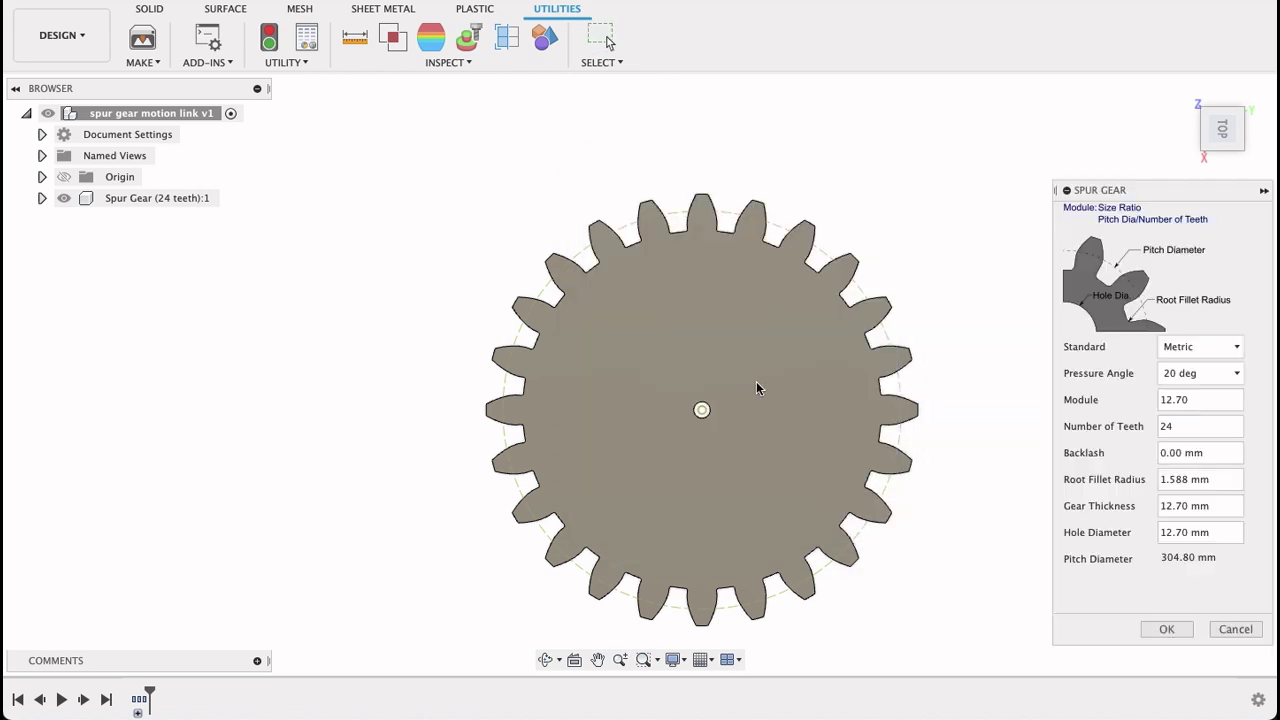
double_click(1160, 425)
text(12)
click(1182, 631)
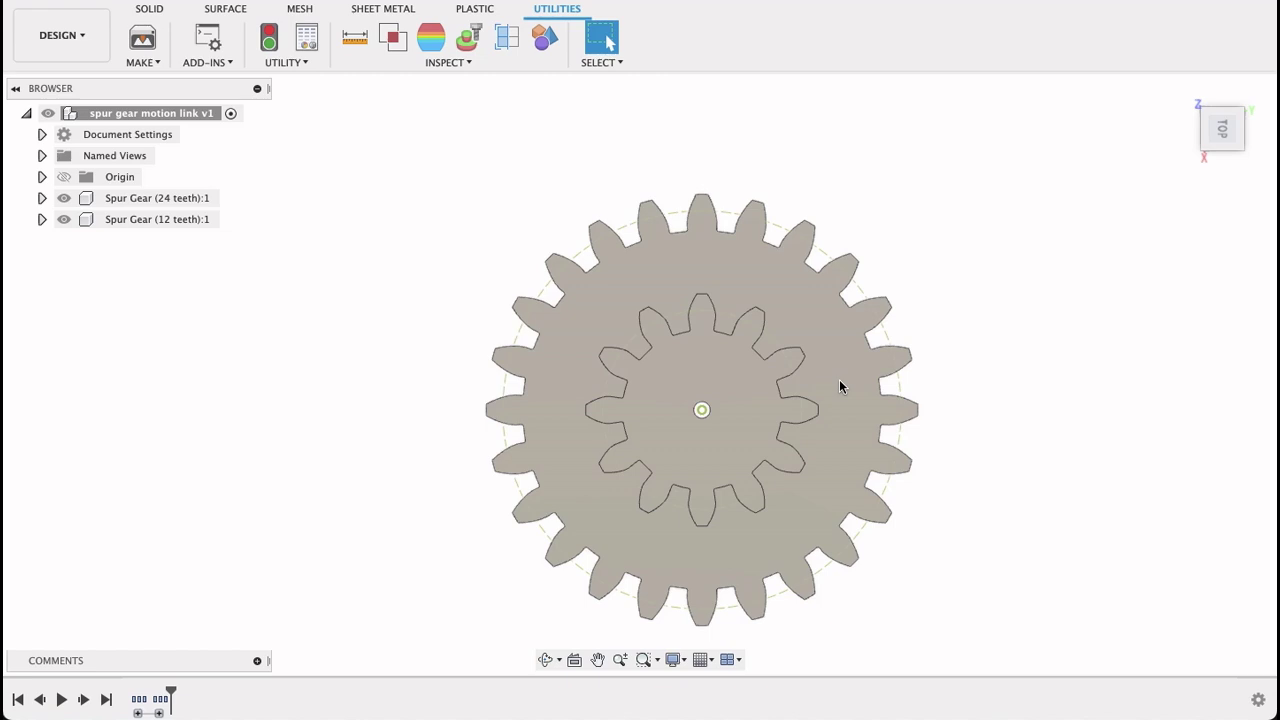
- Start a Free Move of the 24-tooth gear component with Move/Copy
middle_drag(1070, 376, 952, 357)
shift+middle_drag(985, 416, 971, 380)
click(1220, 122)
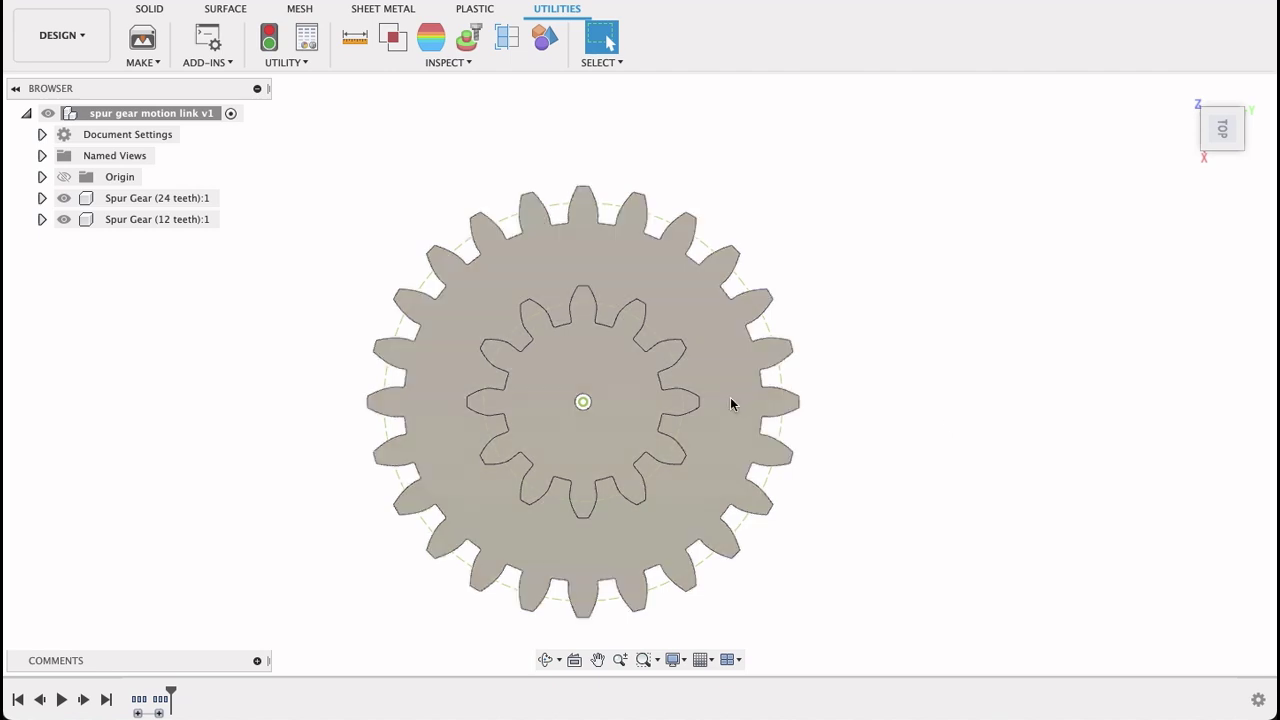
right_click(730, 403)
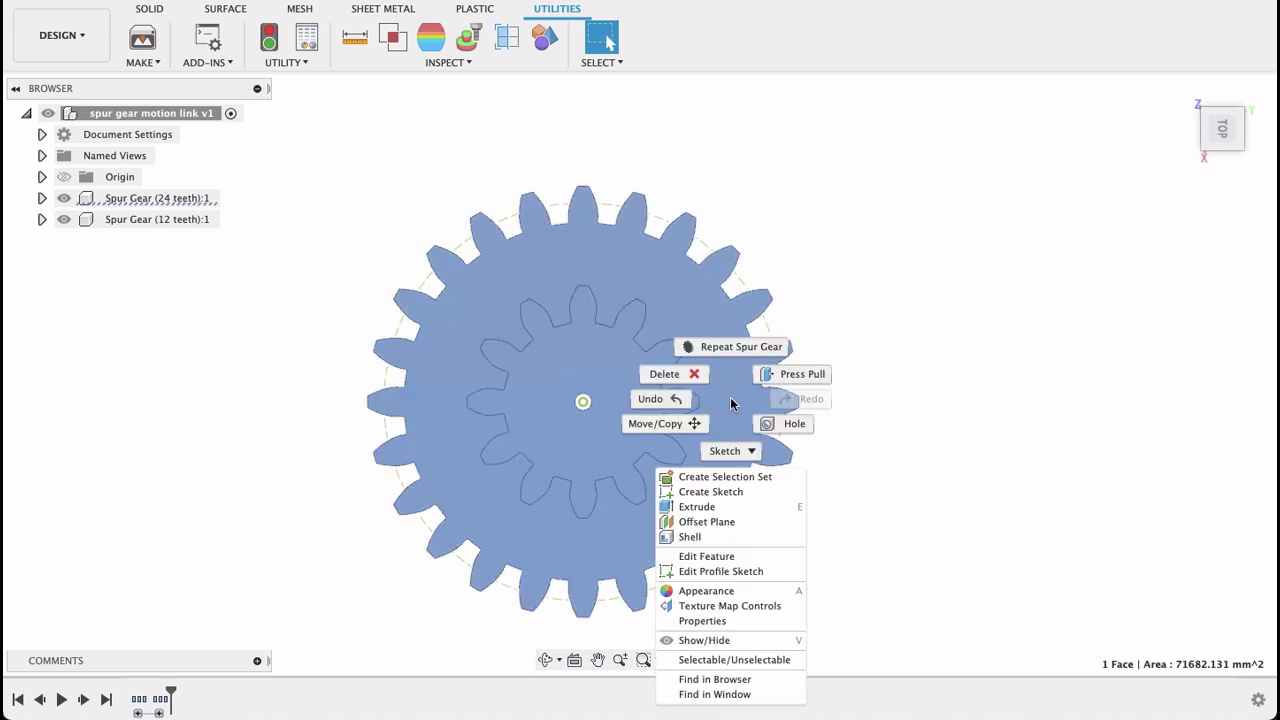
click(686, 423)
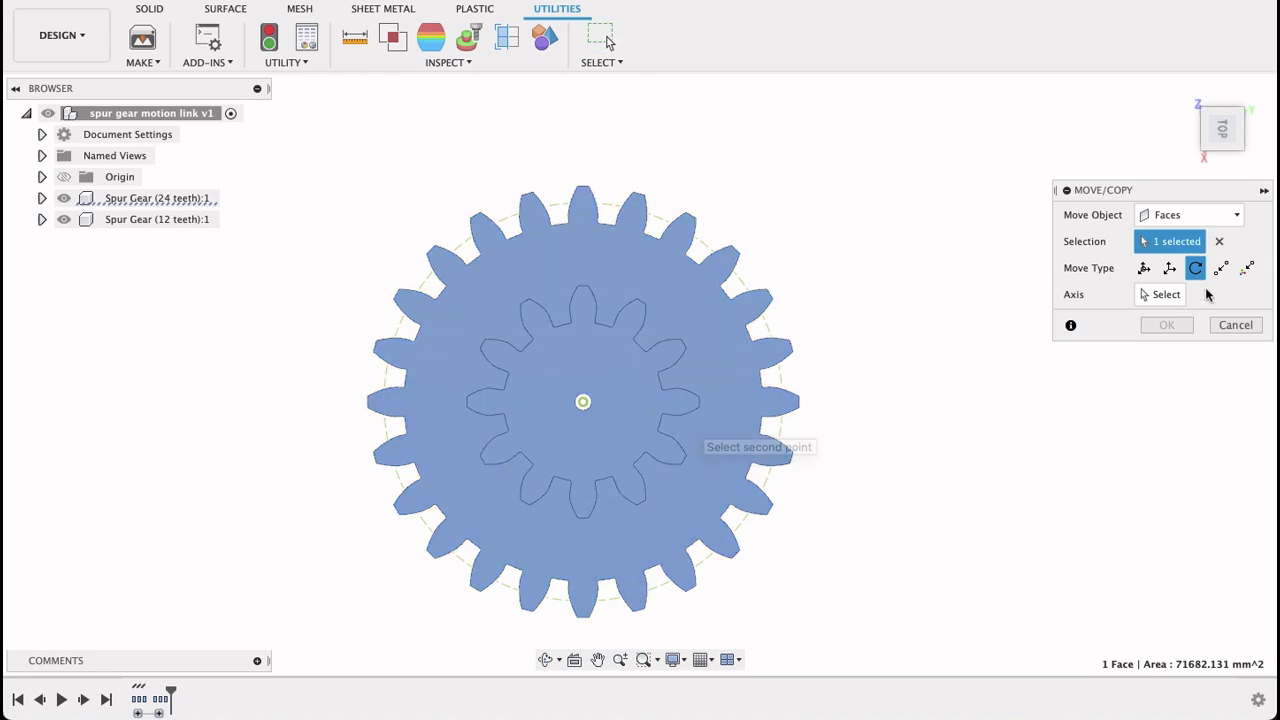
click(1209, 220)
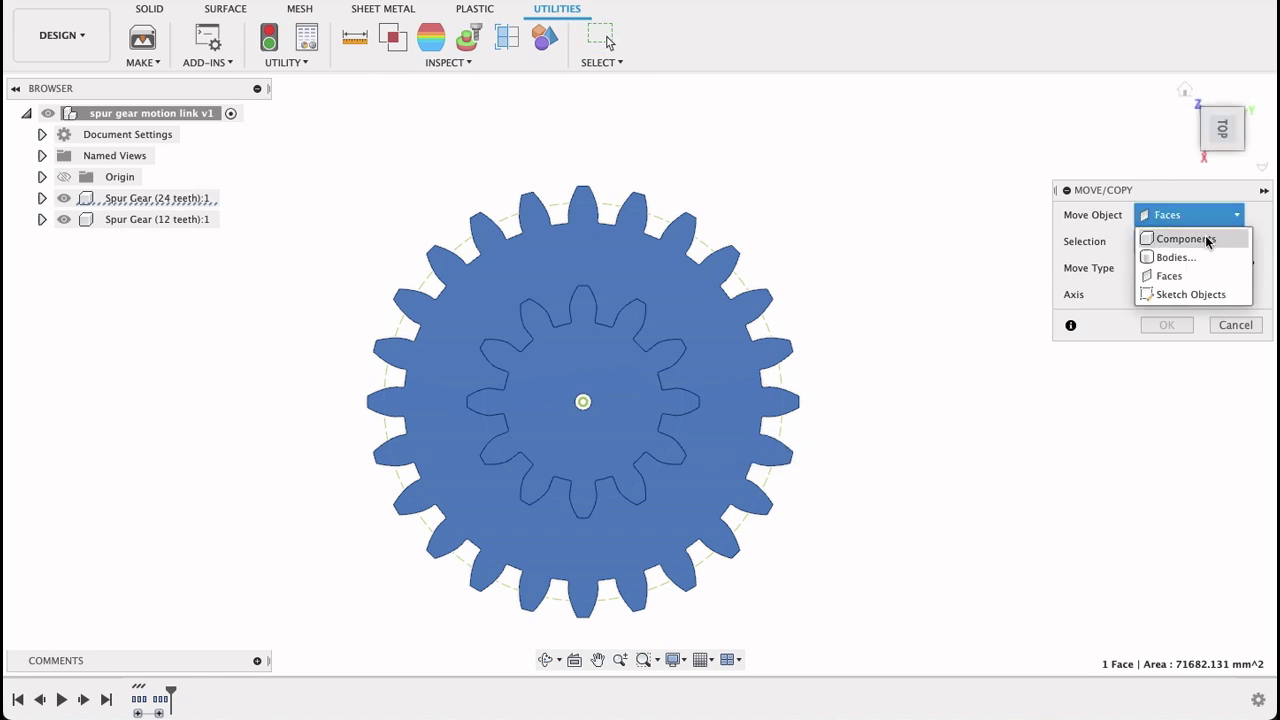
click(1206, 239)
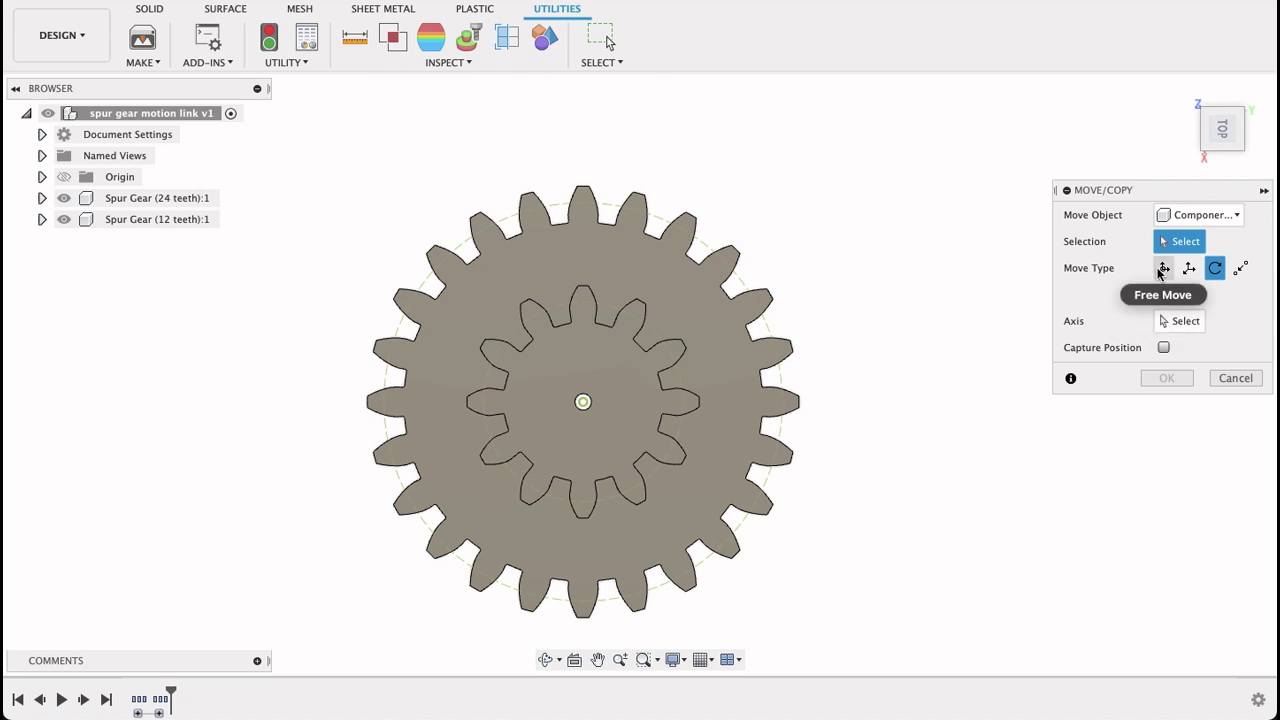
click(1162, 269)
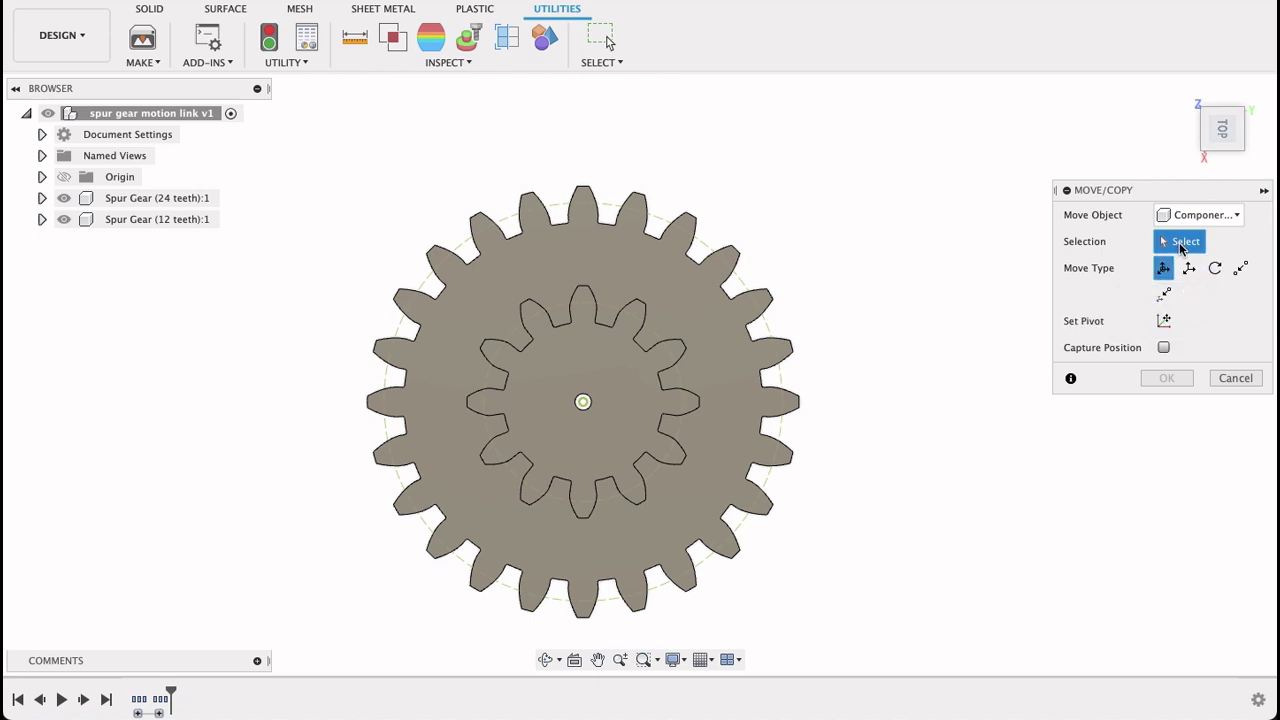
click(748, 407)
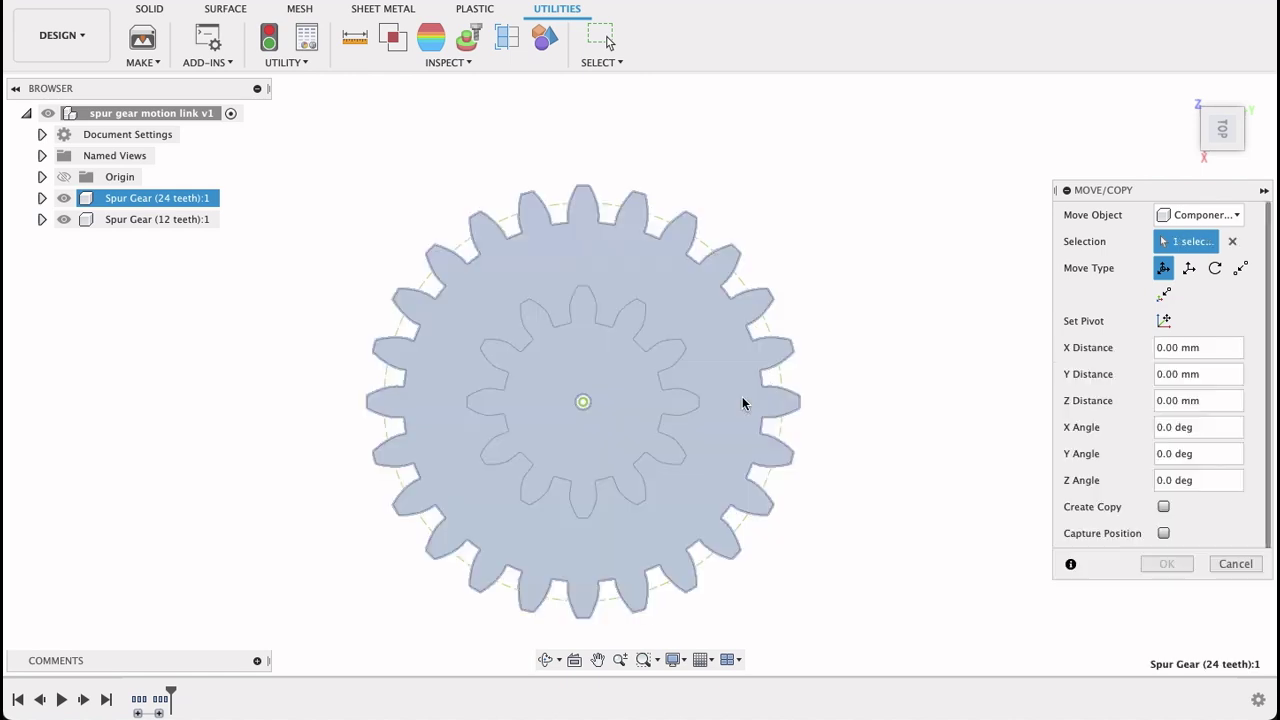
- Slide the 24-tooth gear along Y and set the distance to 232 mm
middle_drag(869, 446, 763, 437)
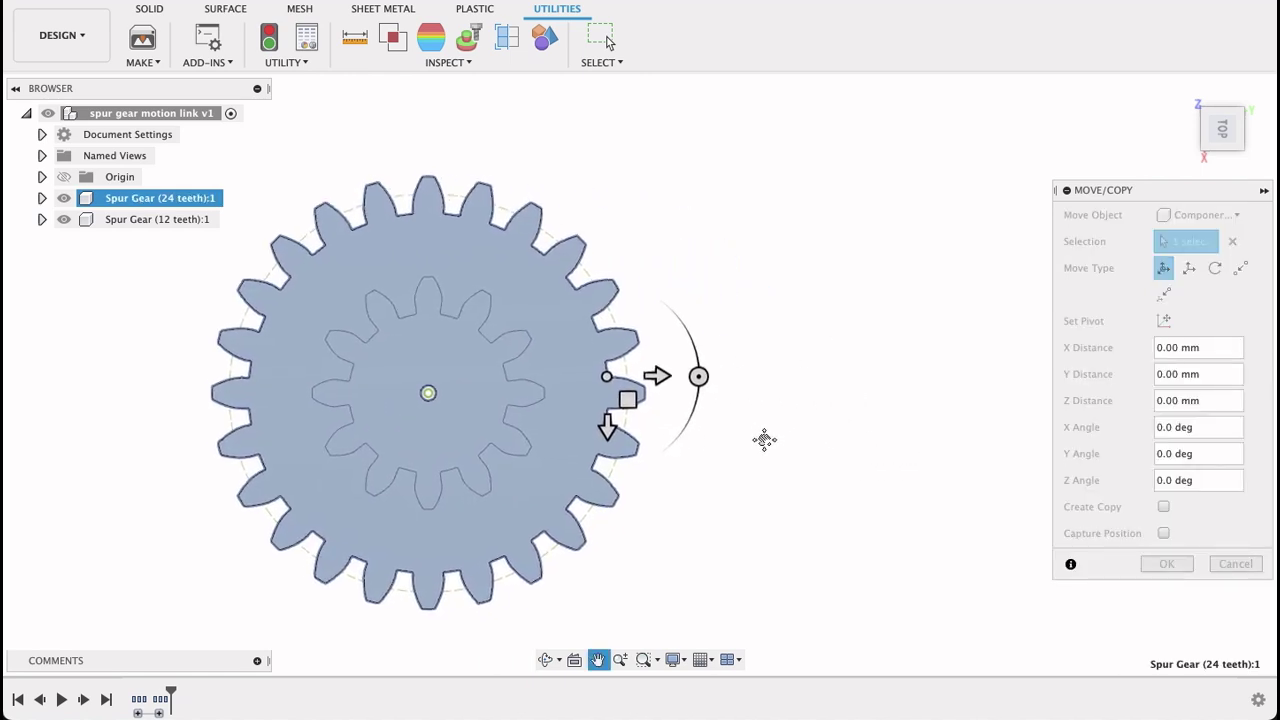
drag(677, 374, 928, 371)
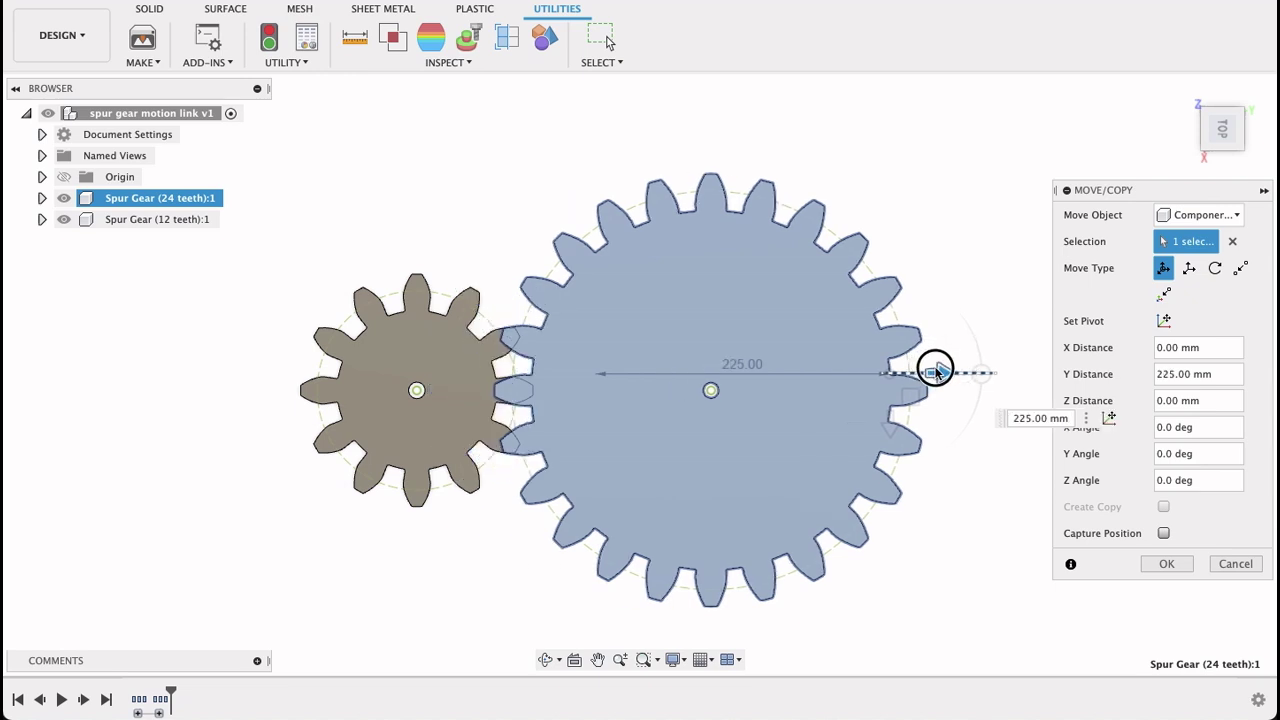
drag(951, 372, 957, 374)
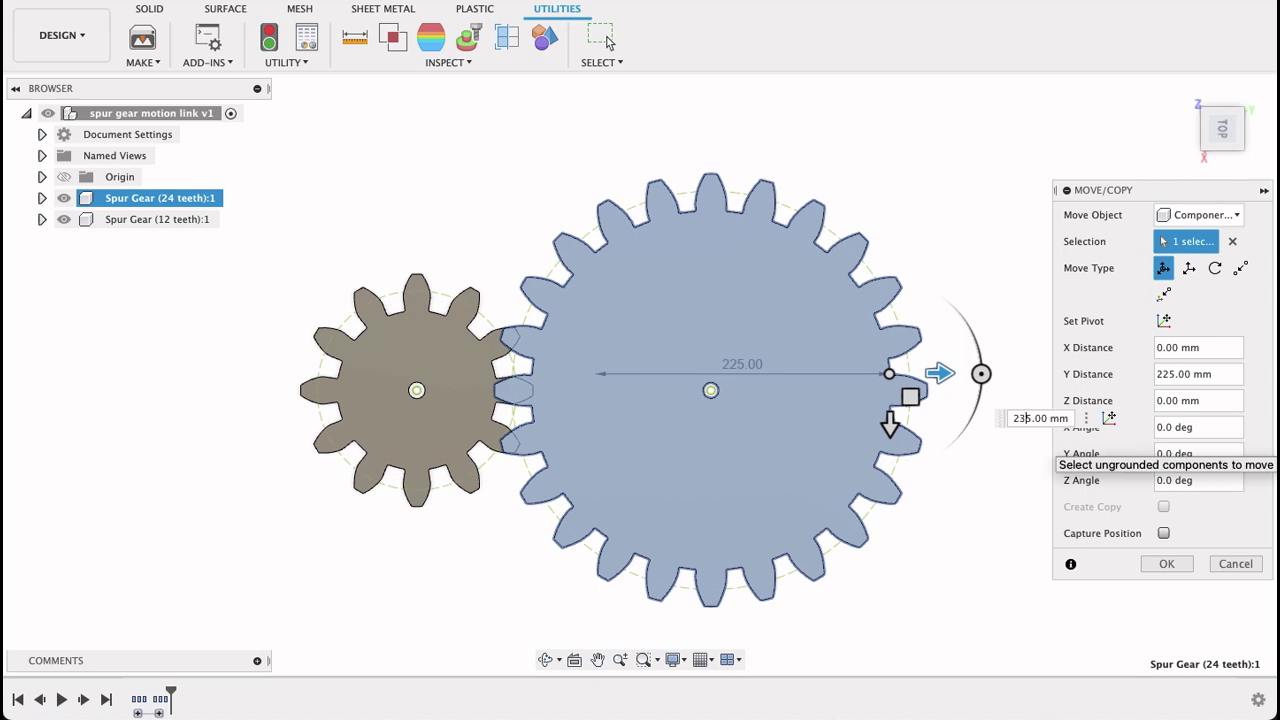
key(Delete)
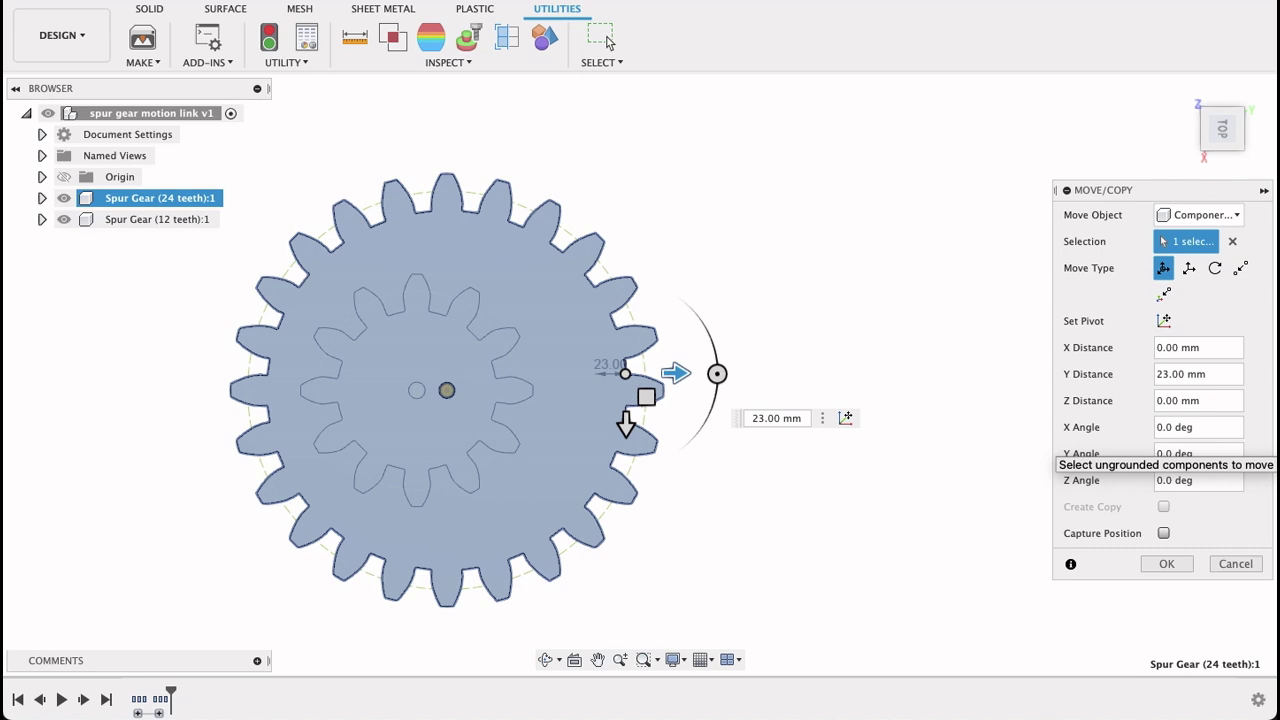
text(5)
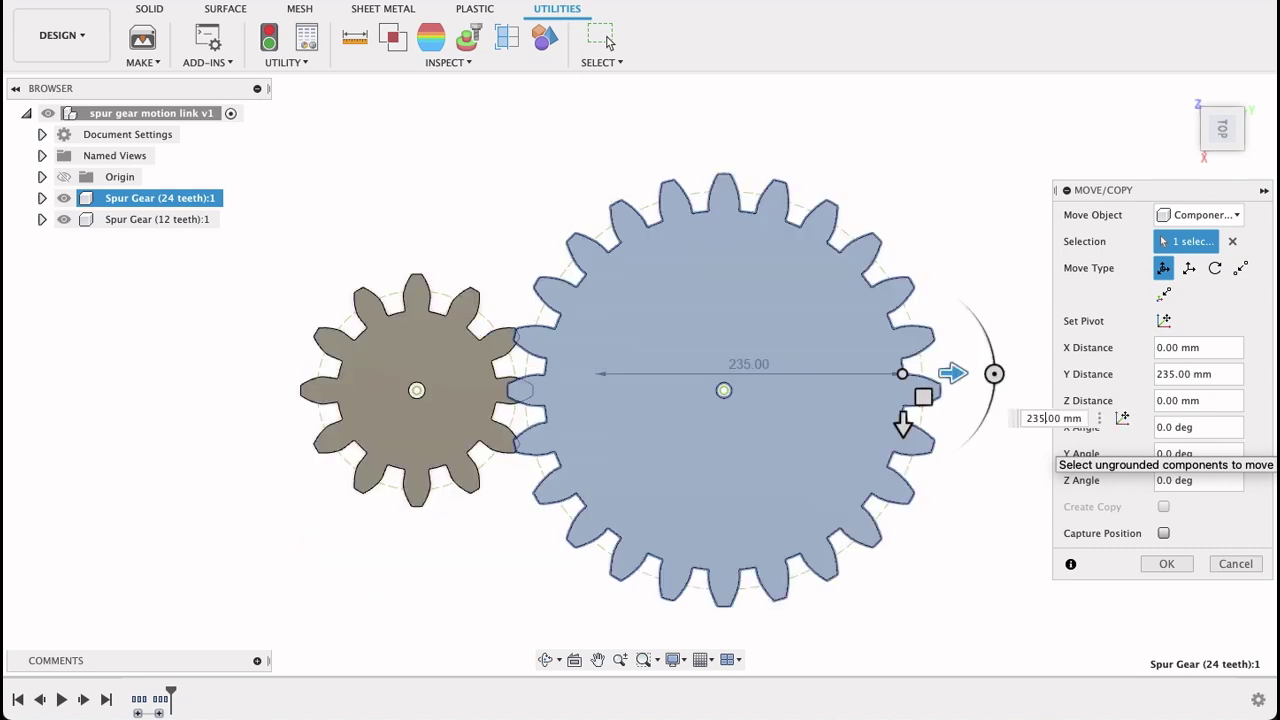
key(BackSpace)
text(2)
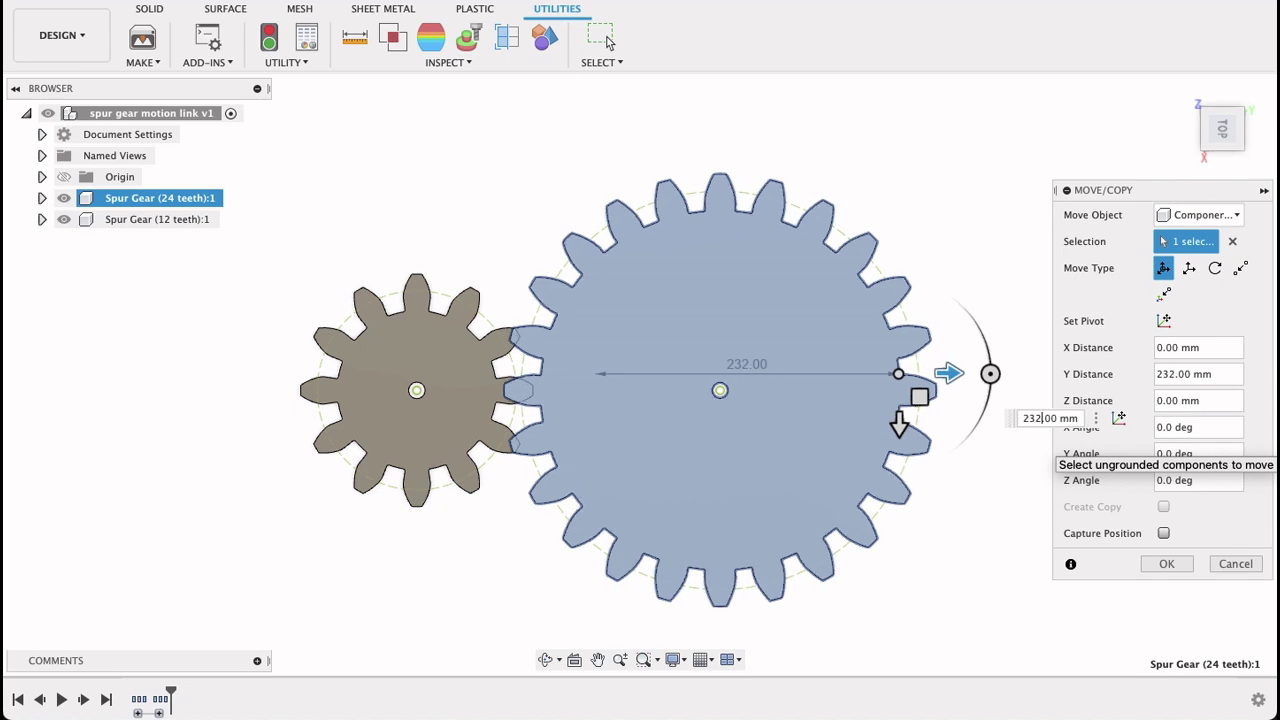
click(1163, 566)
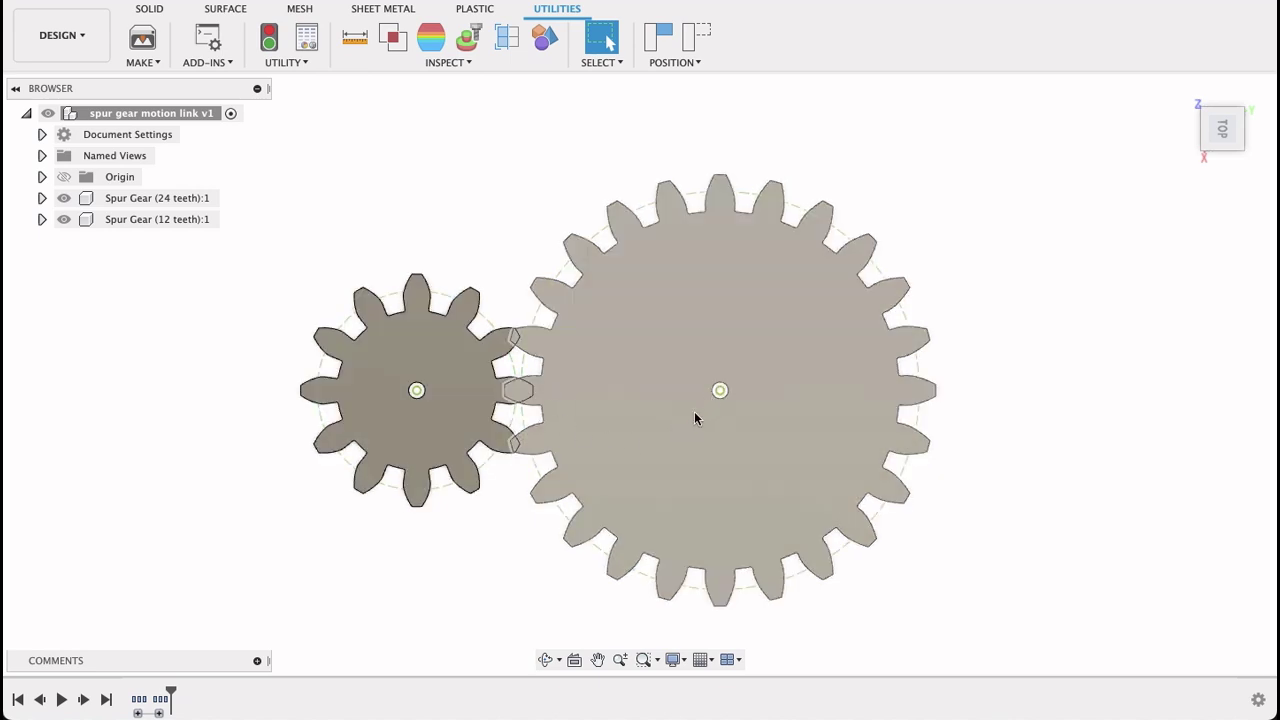
- Set up a Move/Copy rotation of the 24-tooth gear component about its centre axis
click(801, 384)
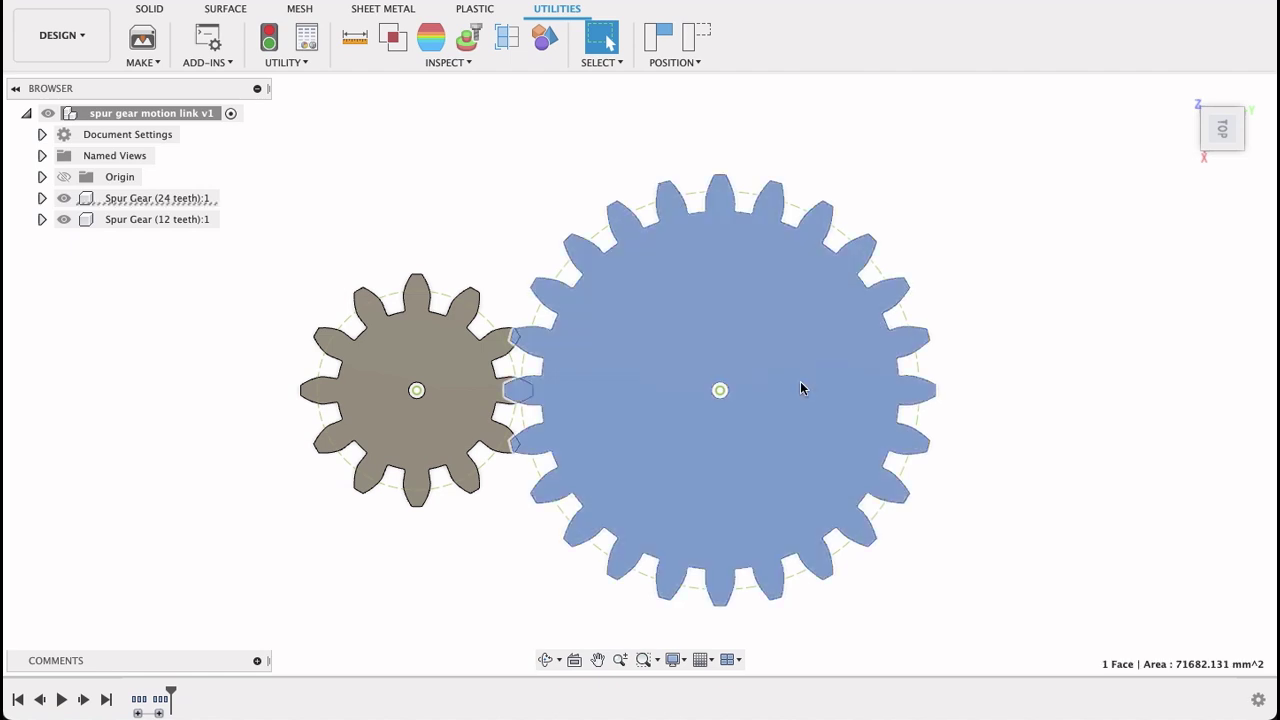
right_click(801, 384)
click(765, 408)
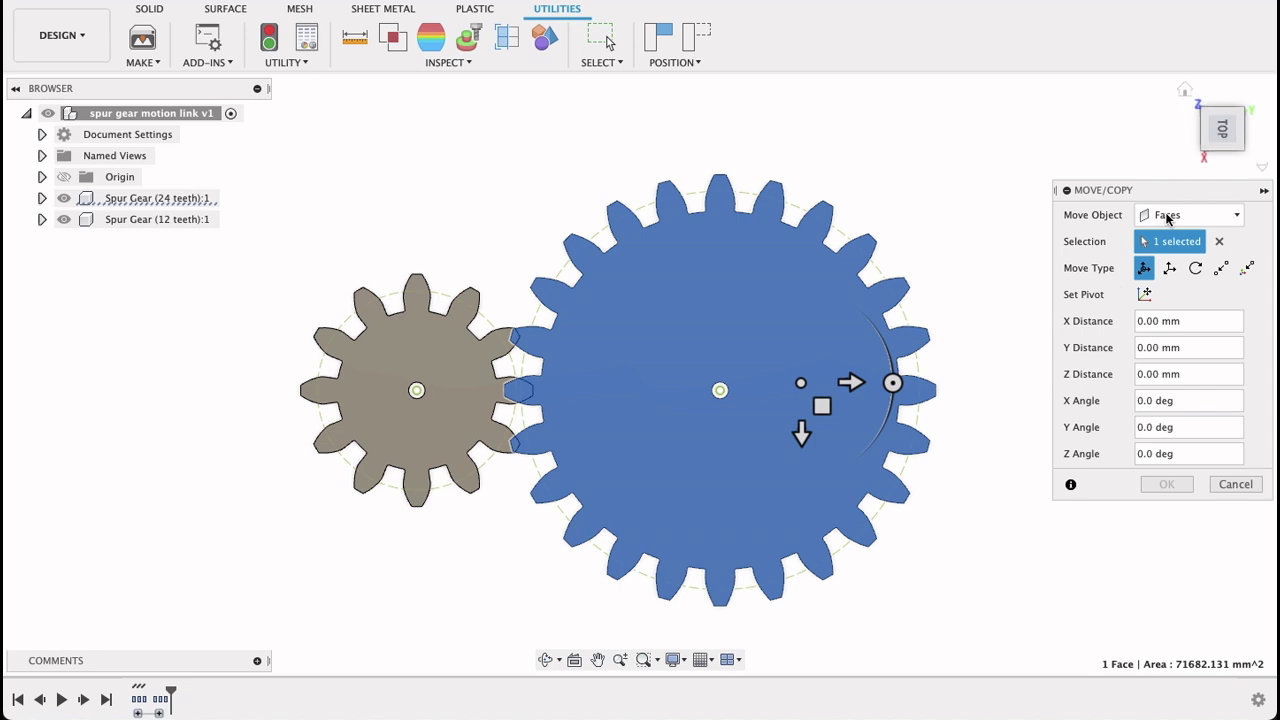
click(1167, 216)
click(1167, 238)
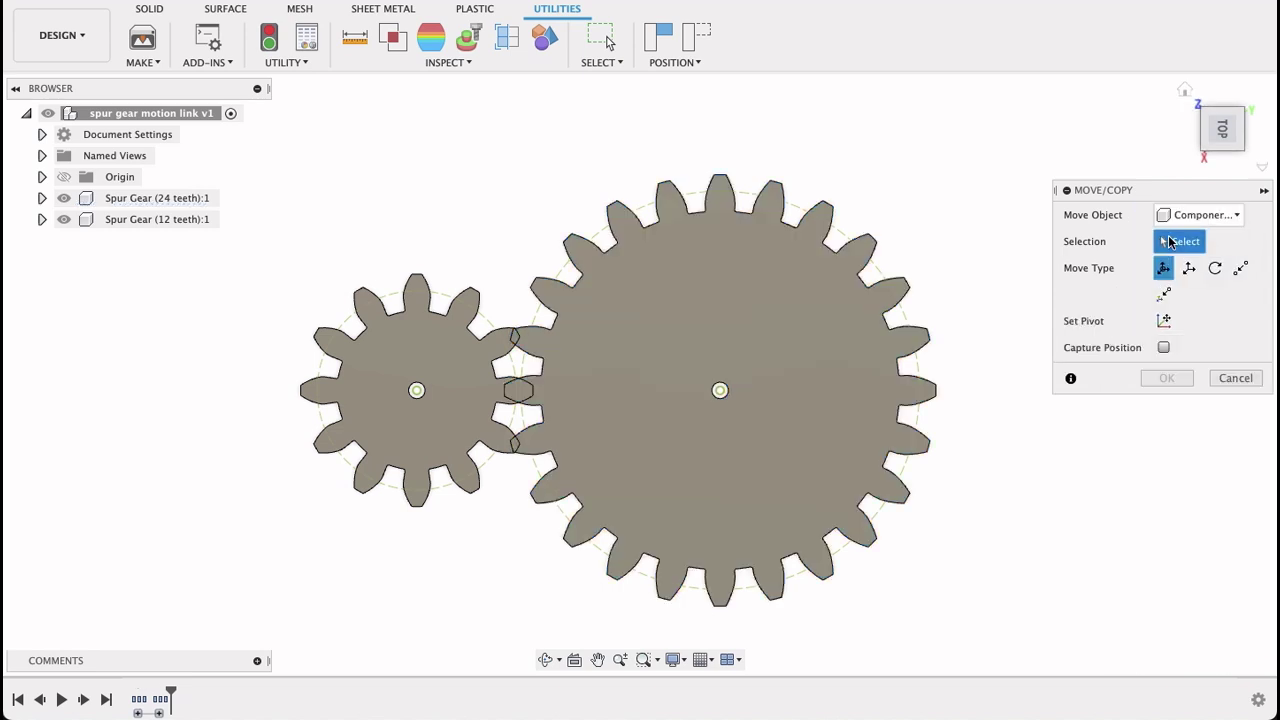
click(798, 386)
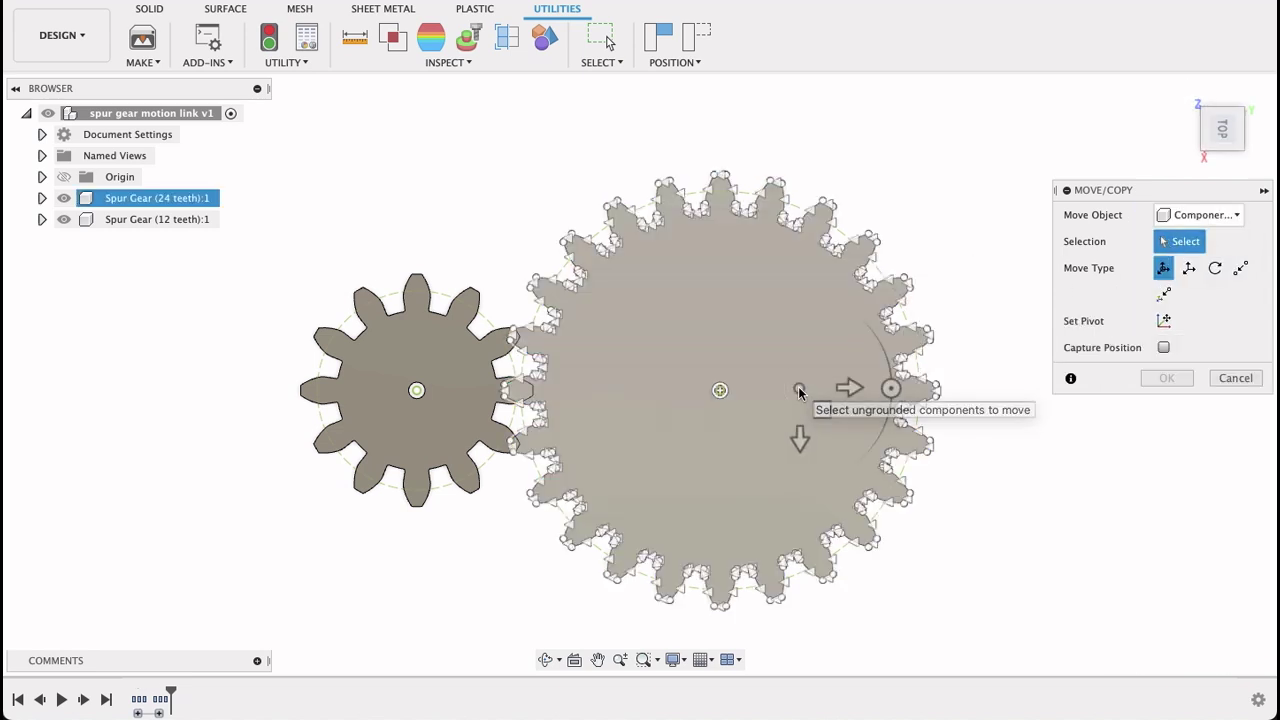
click(1218, 270)
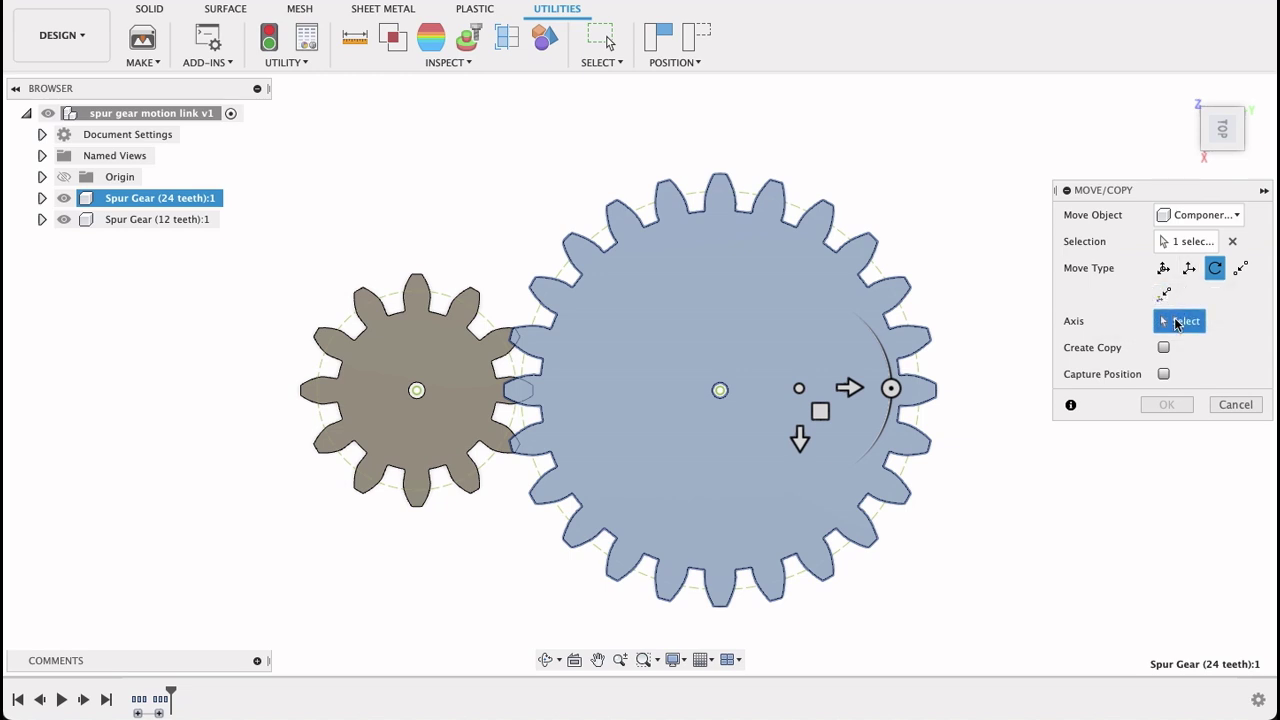
click(1178, 321)
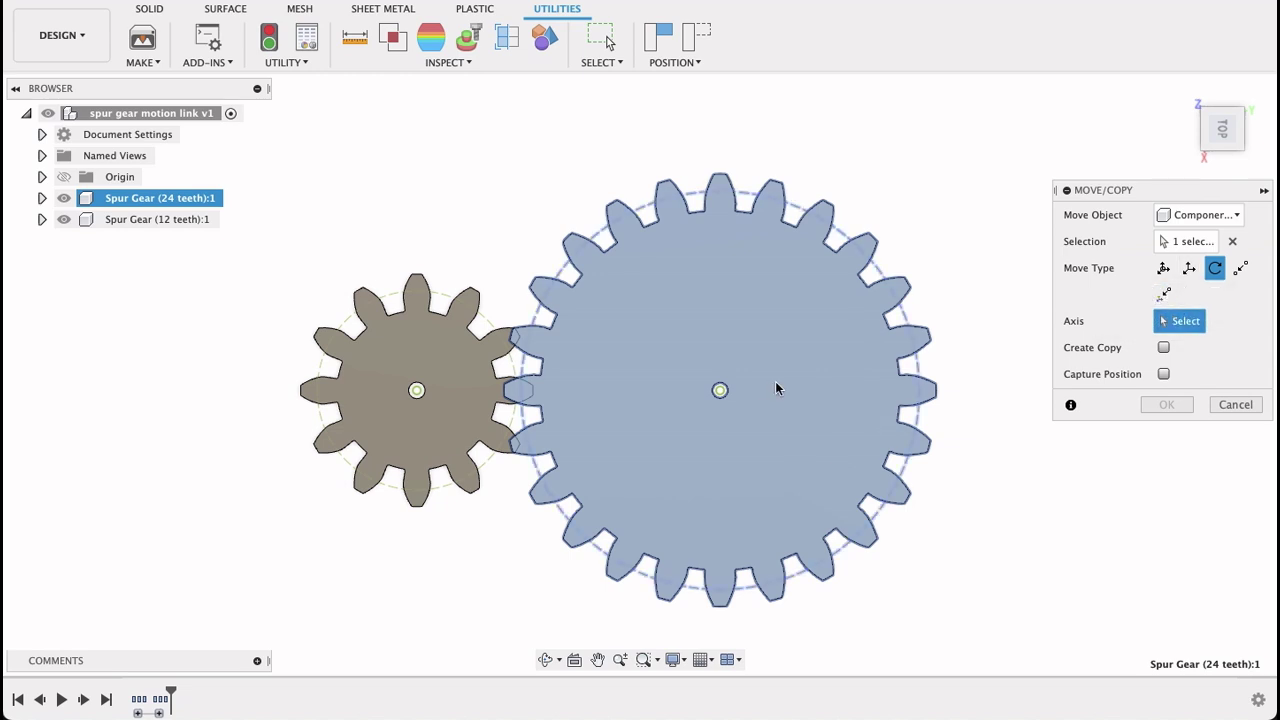
click(721, 402)
- Rotate the gear by an angle of 360/48 degrees and commit it
mouse_move(813, 389)
mouse_down()
mouse_move(818, 407)
mouse_move(820, 394)
mouse_up()
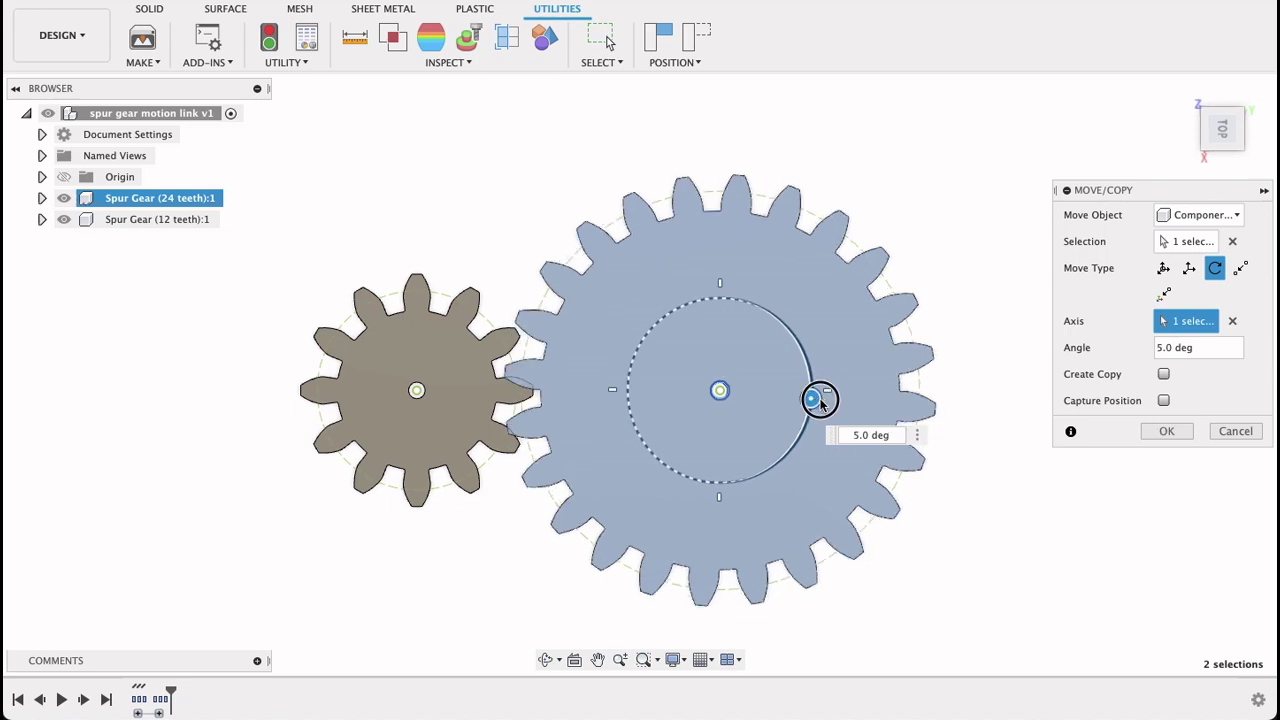
click(866, 441)
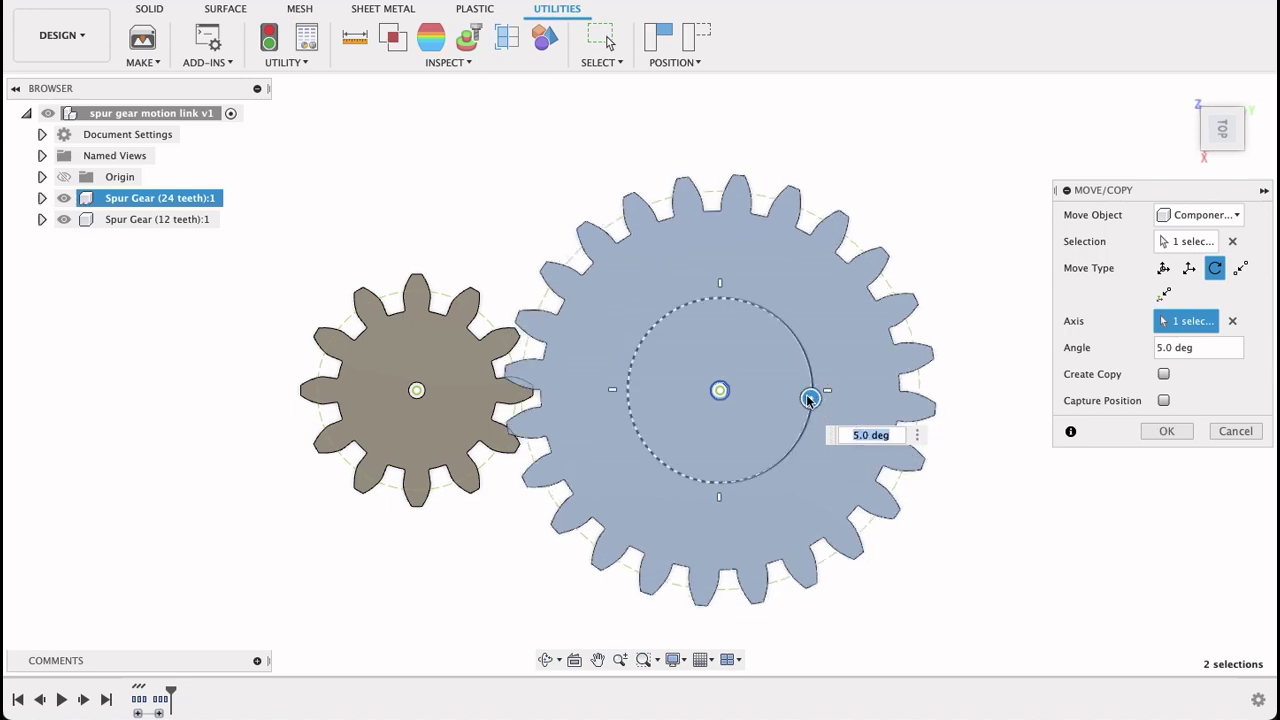
drag(810, 399, 811, 390)
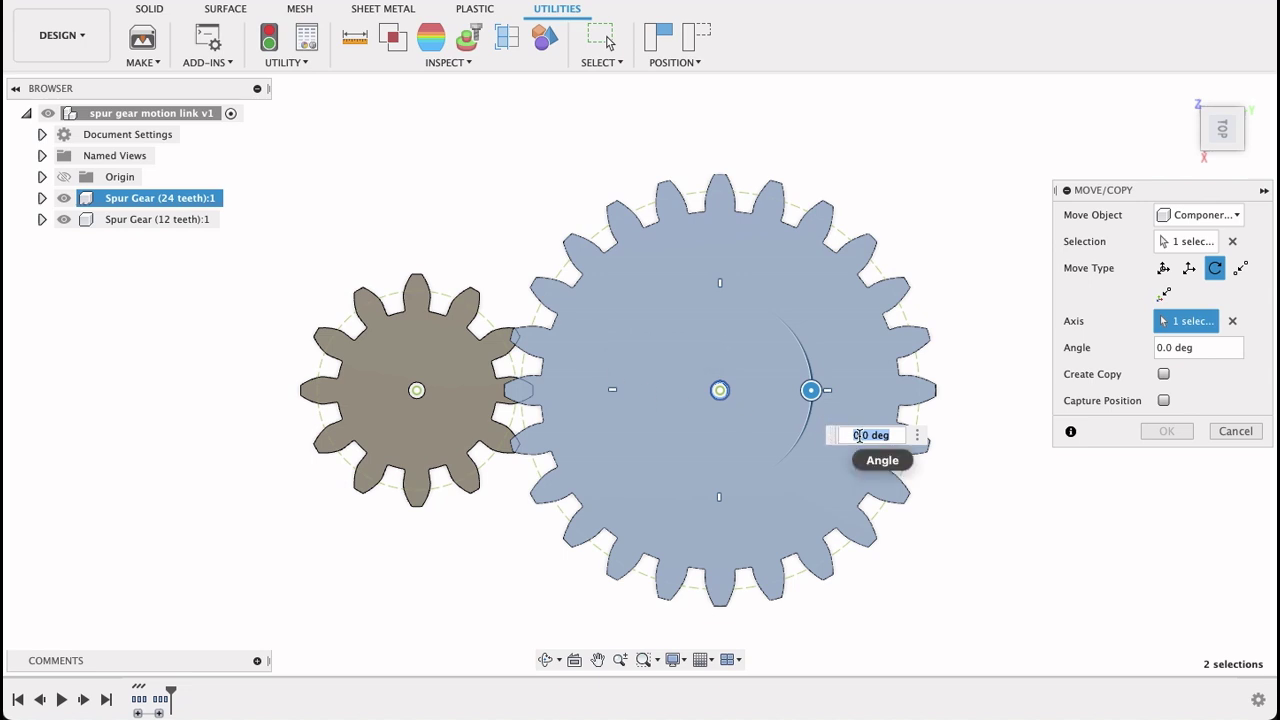
text(360/4)
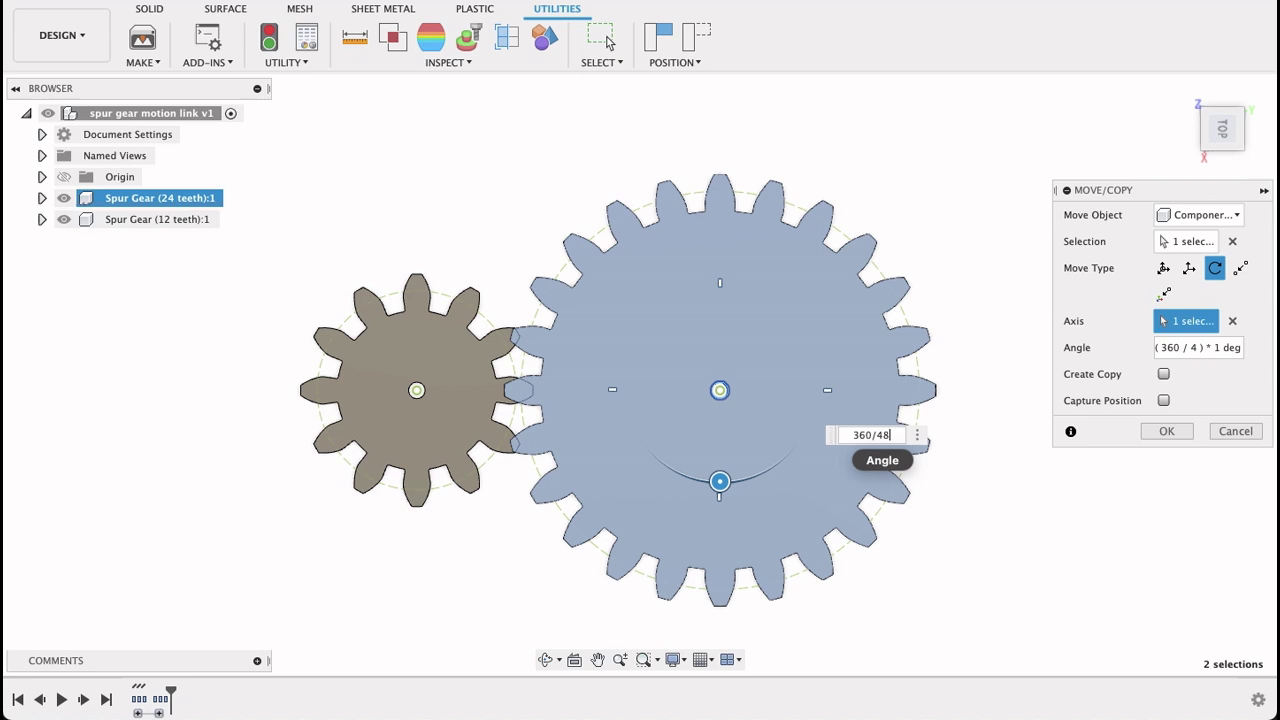
text(8)
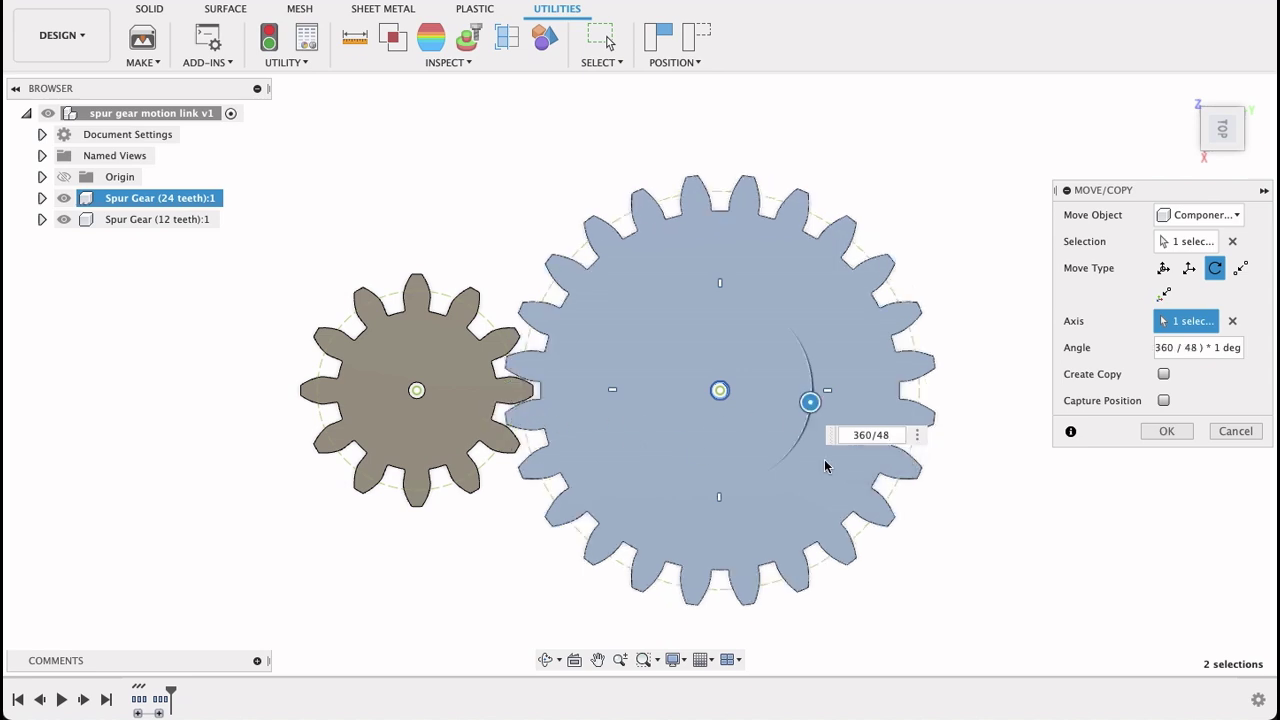
click(1164, 432)
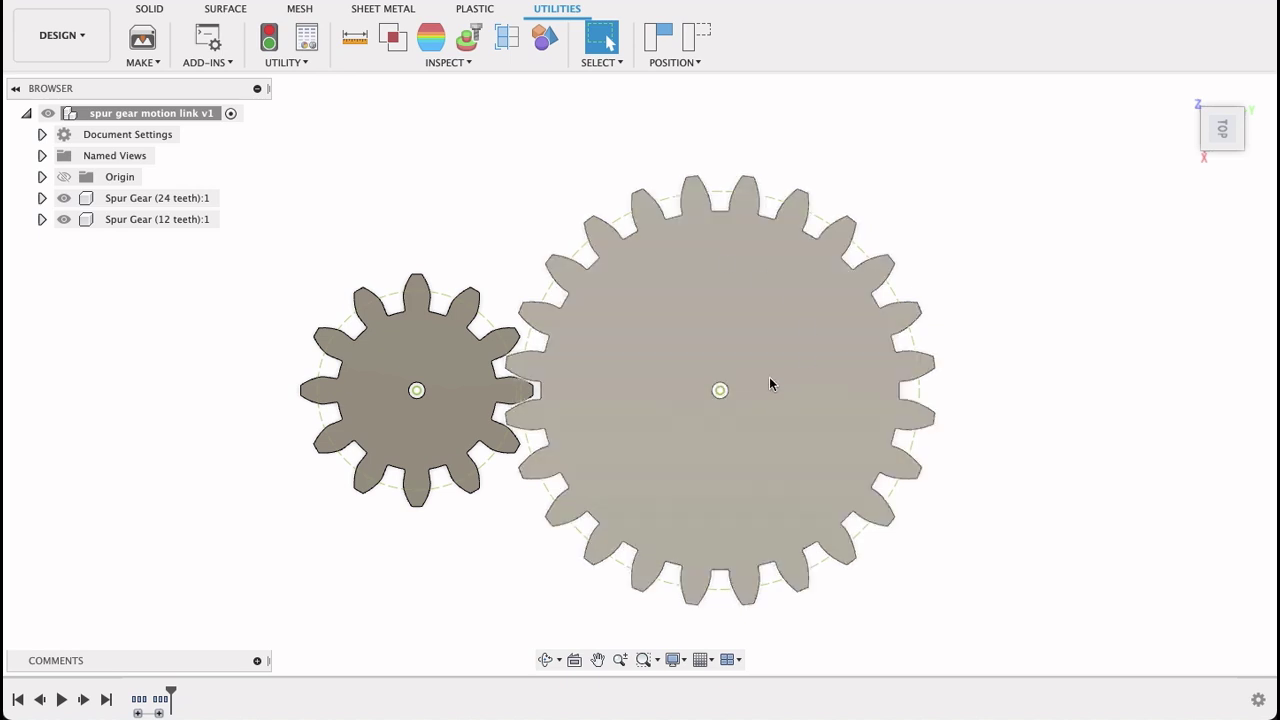
- Start a sketch on the 24-tooth gear's face, capturing the moved gear positions
click(148, 10)
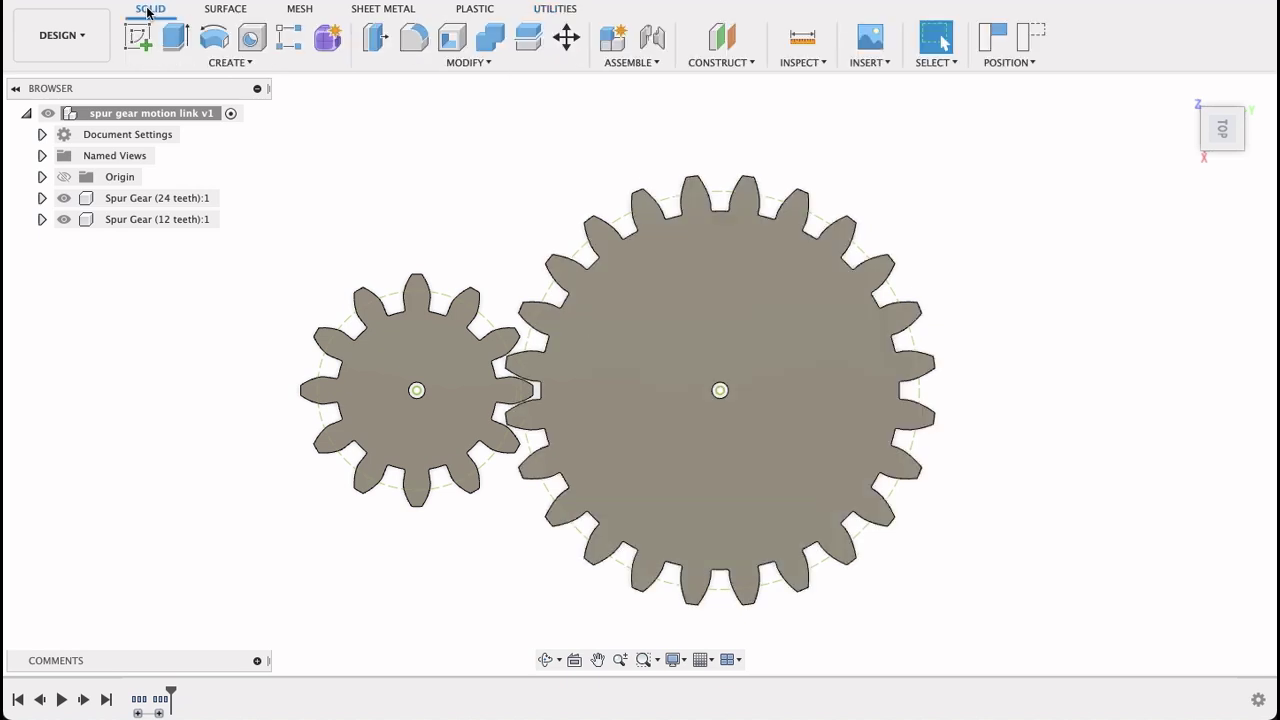
click(137, 38)
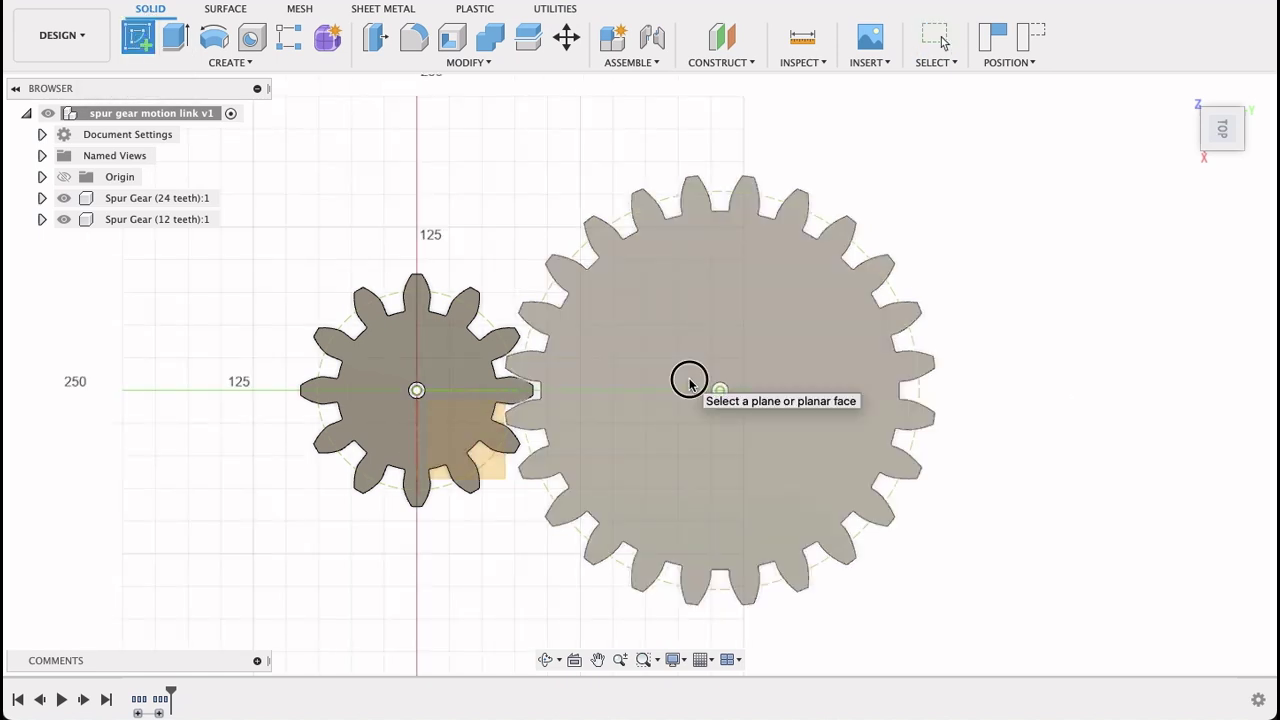
click(689, 378)
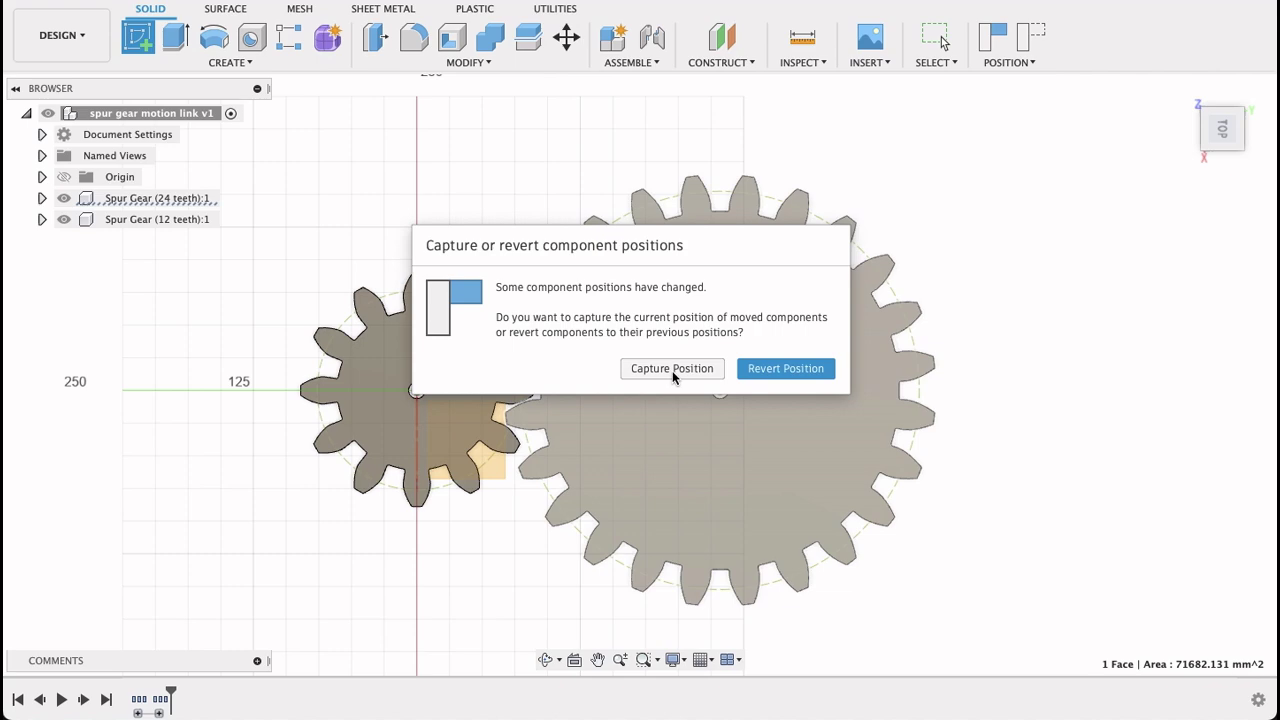
click(672, 369)
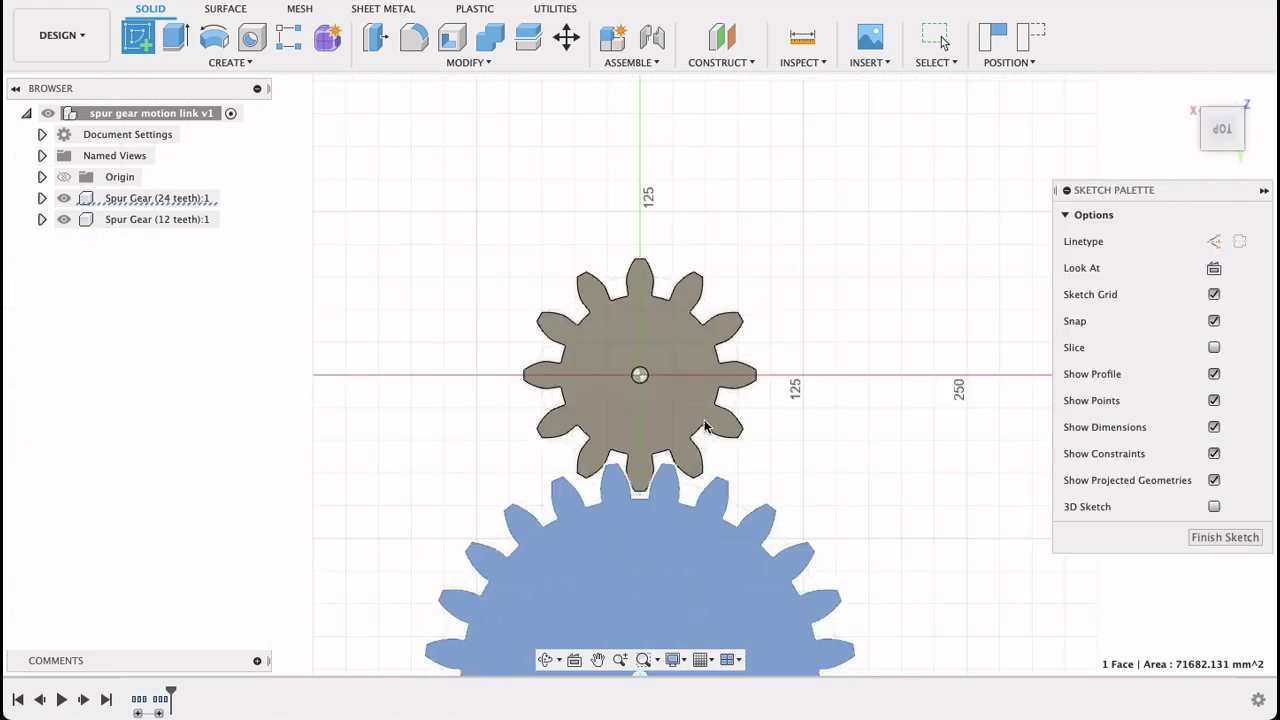
- Draw a 12.5 mm centre-diameter circle on the gear's hole and finish the sketch
middle_drag(859, 425, 871, 200)
scroll(640, 370, up, 8)
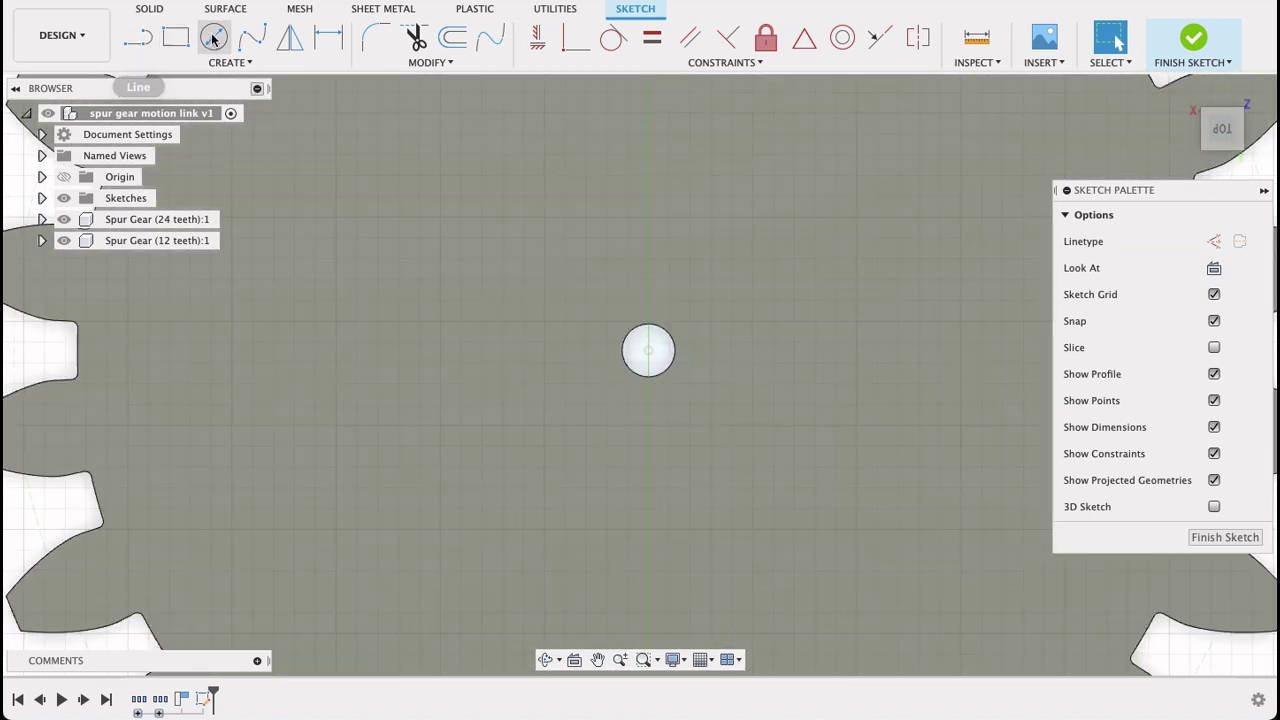
click(215, 37)
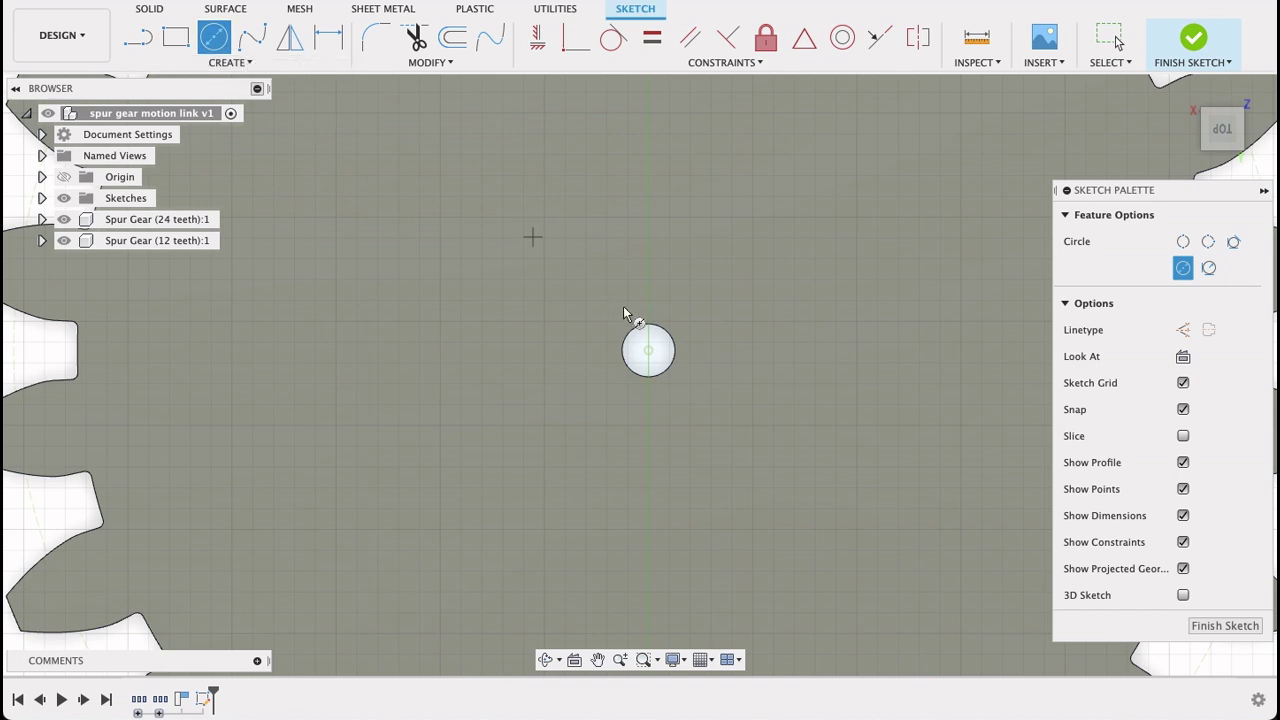
click(648, 358)
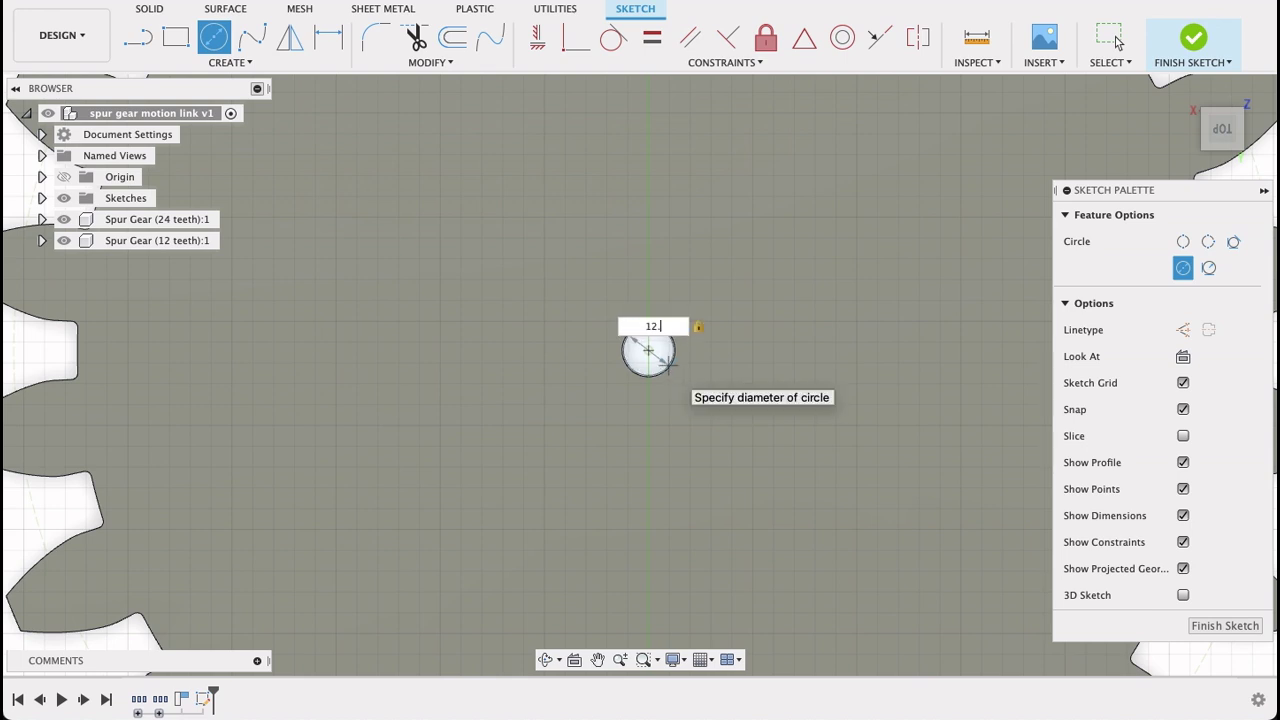
key(Return)
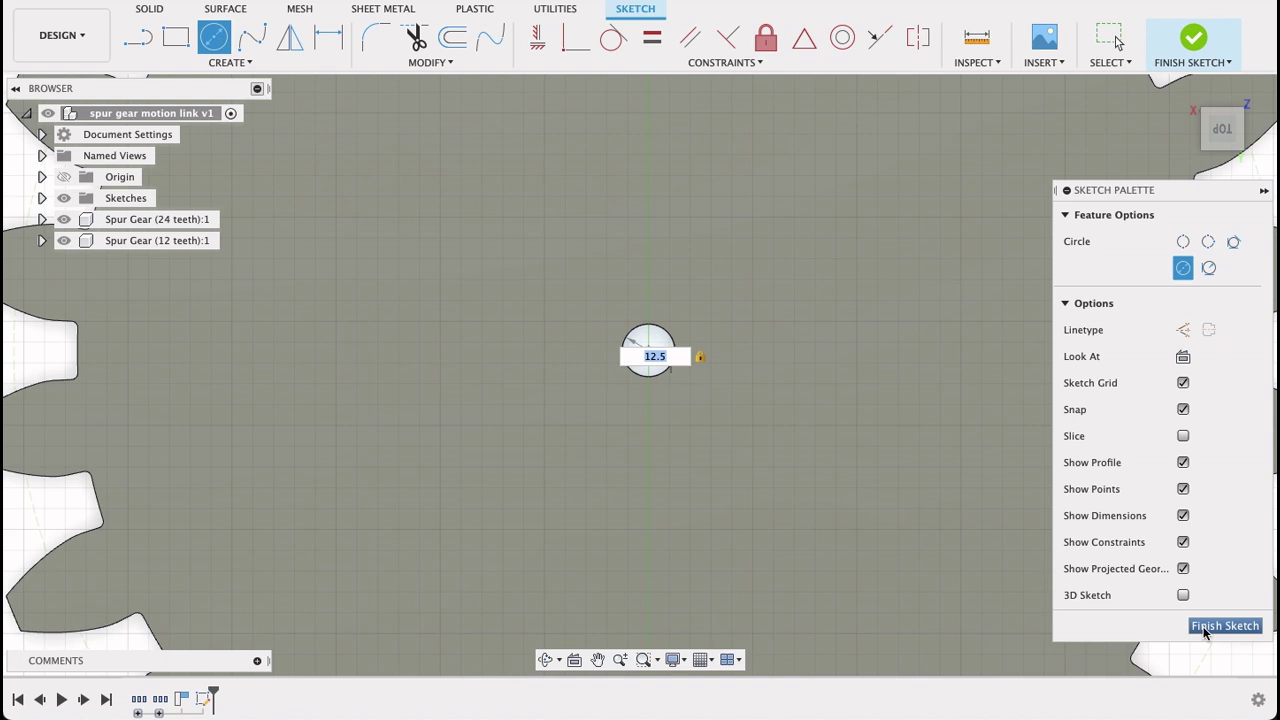
click(1205, 628)
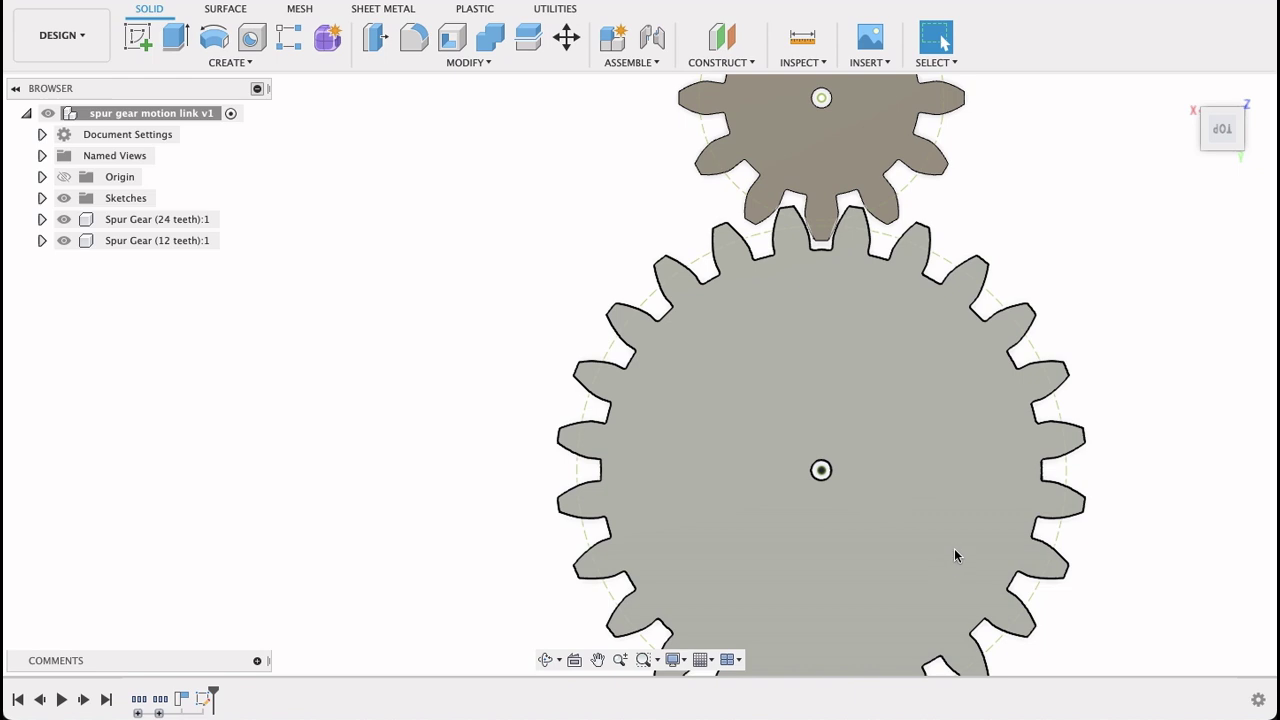
shift+middle_drag(951, 546, 940, 438)
- Extrude the 12.5 mm circle two-sided, 20 mm up and 32.7 mm down, as a new body
click(174, 45)
click(810, 395)
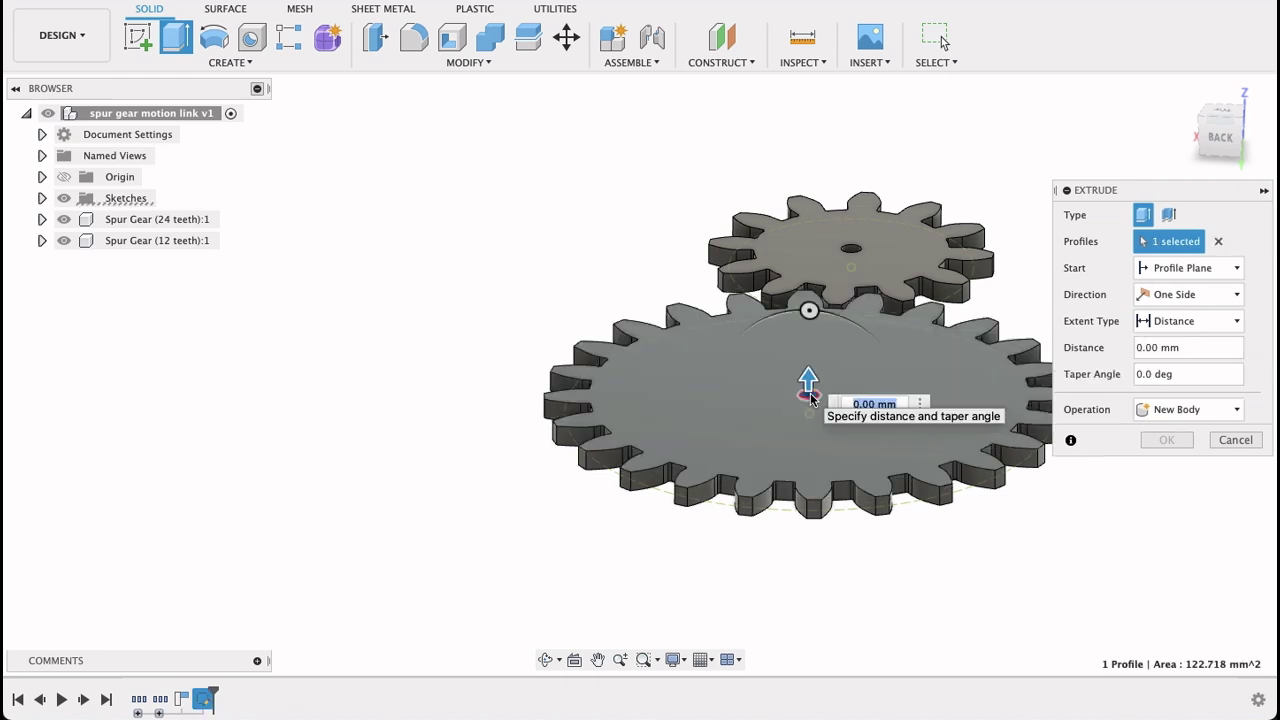
click(1193, 294)
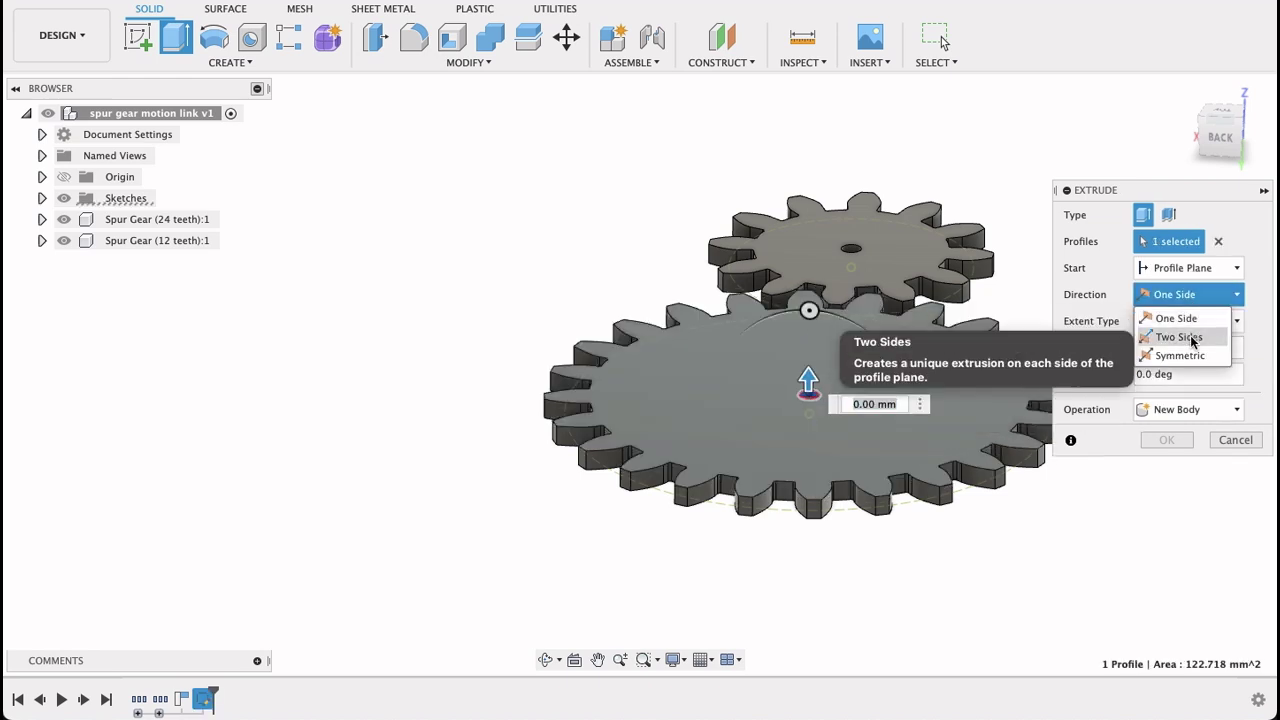
click(1185, 337)
drag(808, 380, 808, 357)
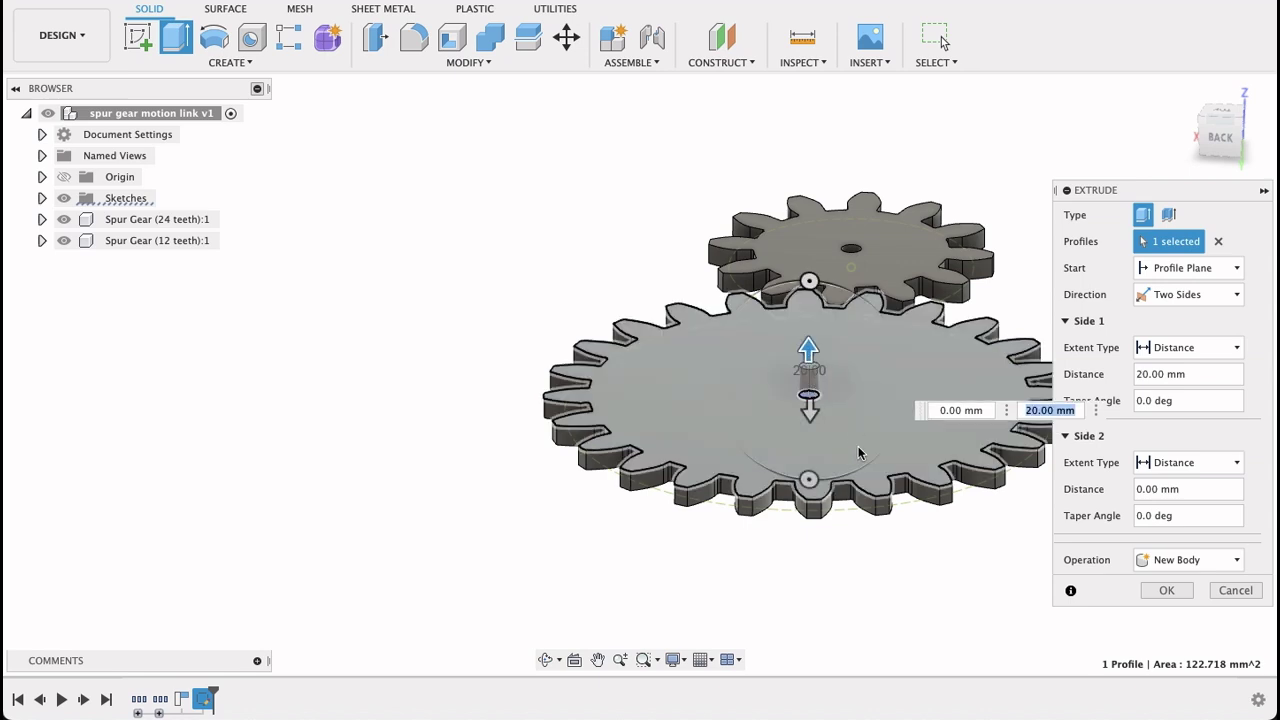
click(1142, 489)
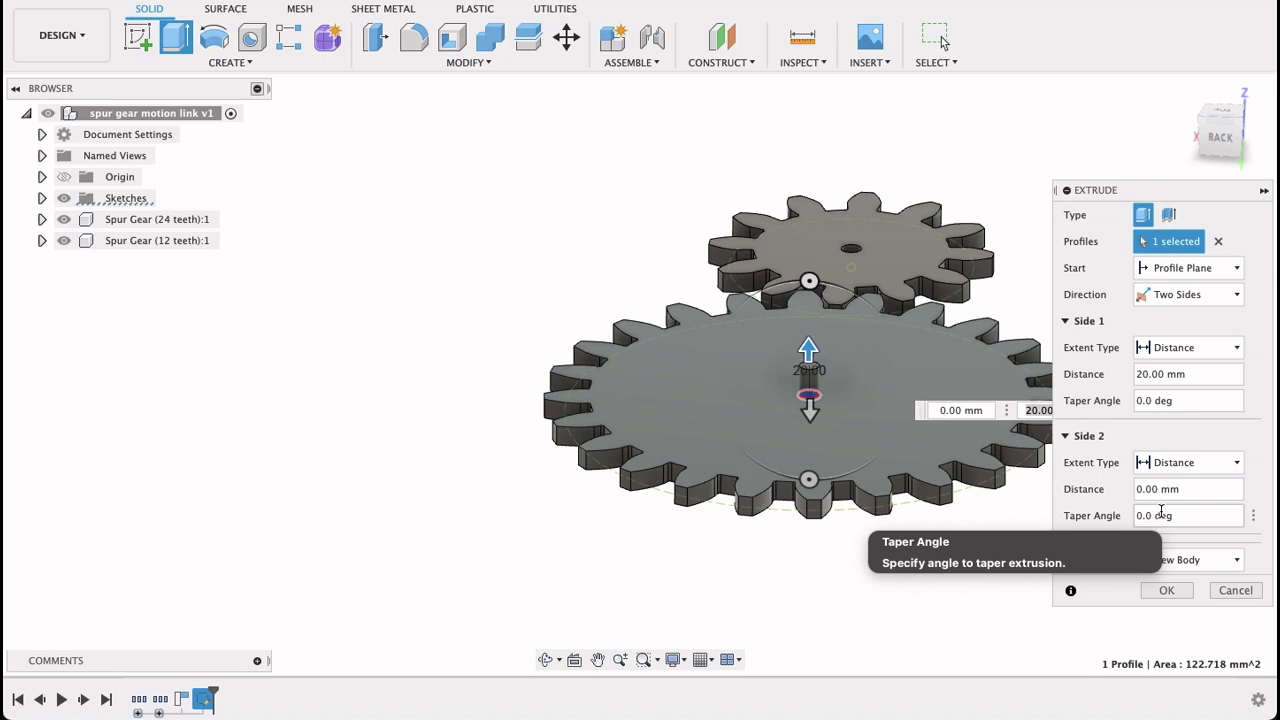
key(BackSpace)
text(32.)
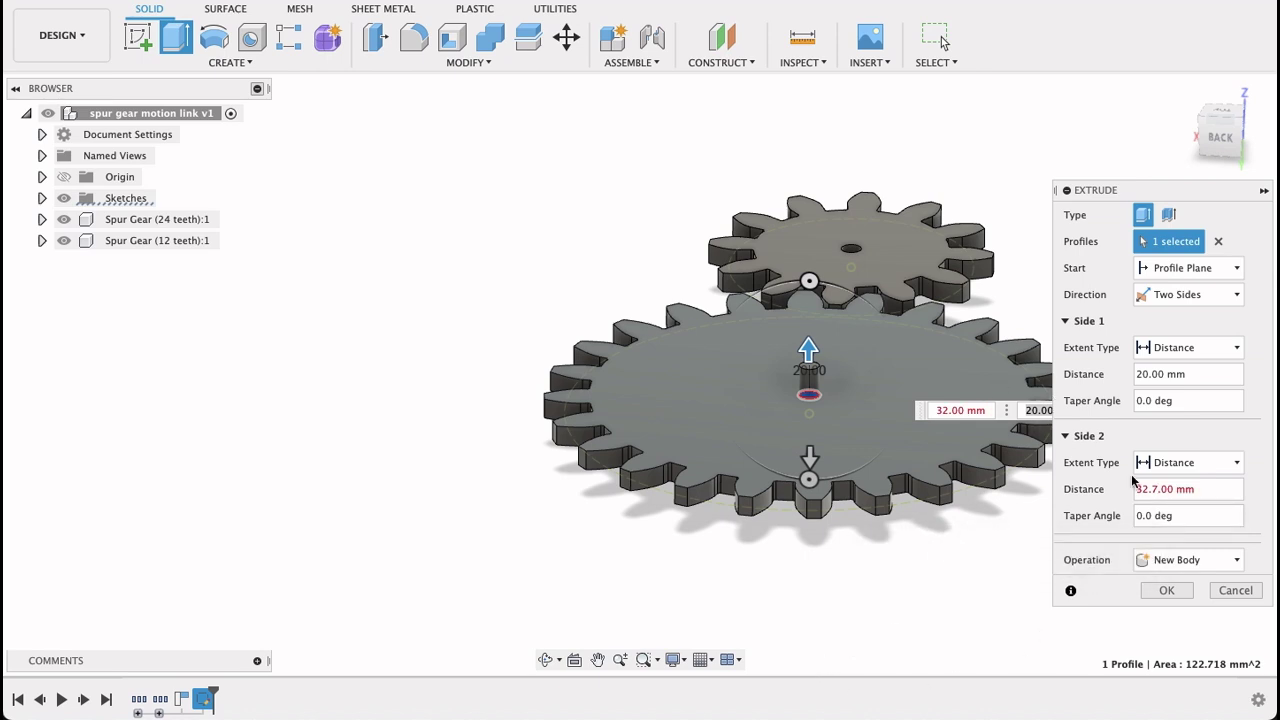
text(7)
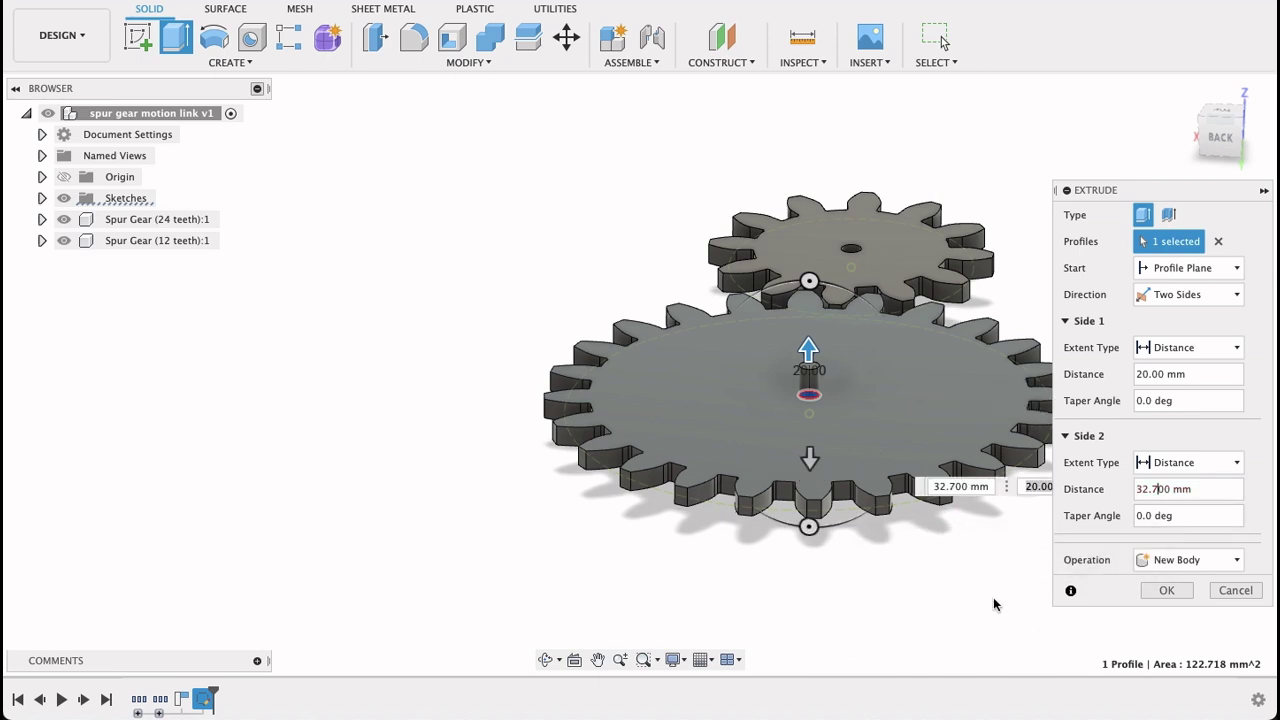
key(Return)
mouse_move(993, 565)
shift+middle_down()
mouse_move(993, 528)
mouse_move(1000, 580)
shift+middle_up()
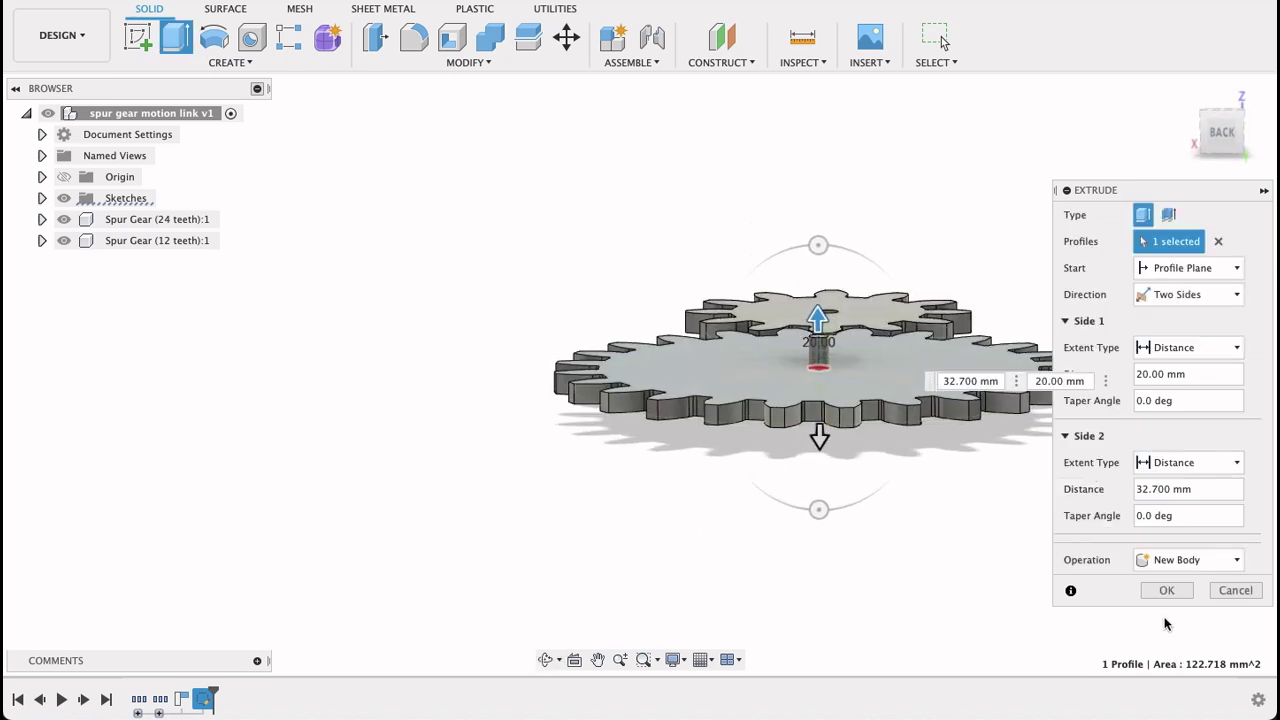
click(1165, 591)
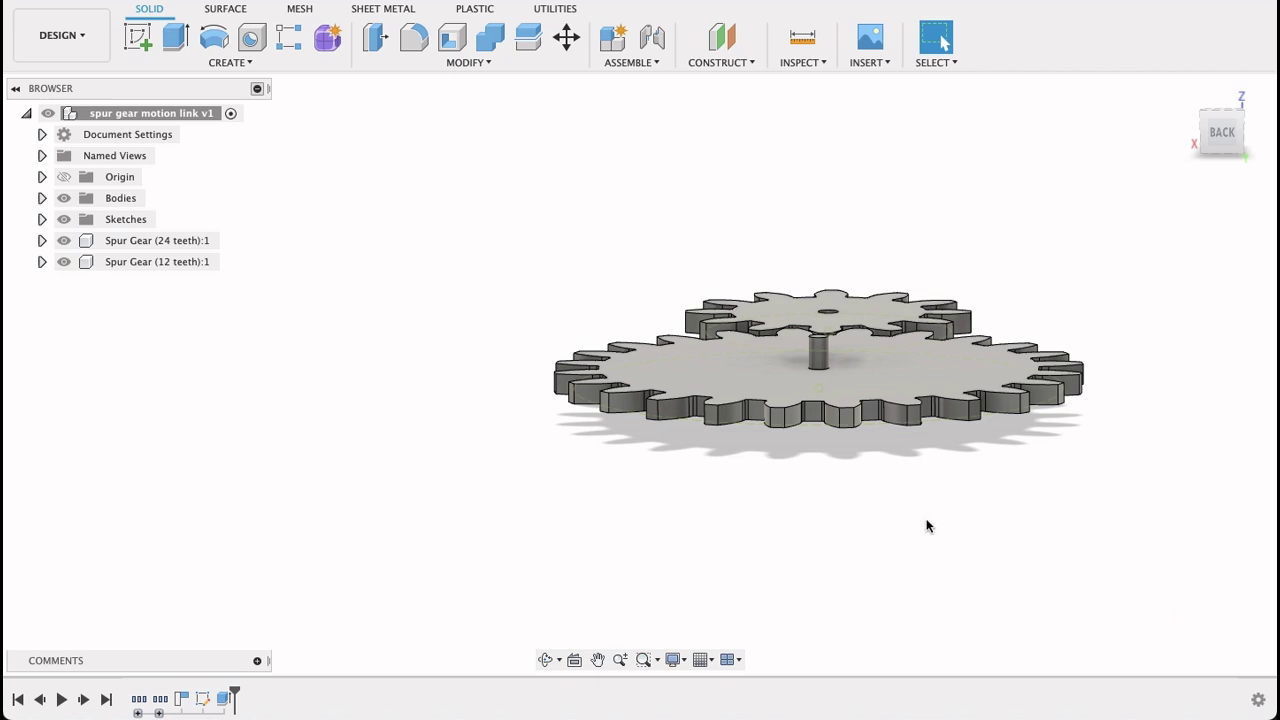
- Return to the top view and start a sketch on the 12-tooth gear's face
shift+middle_drag(908, 527, 1099, 166)
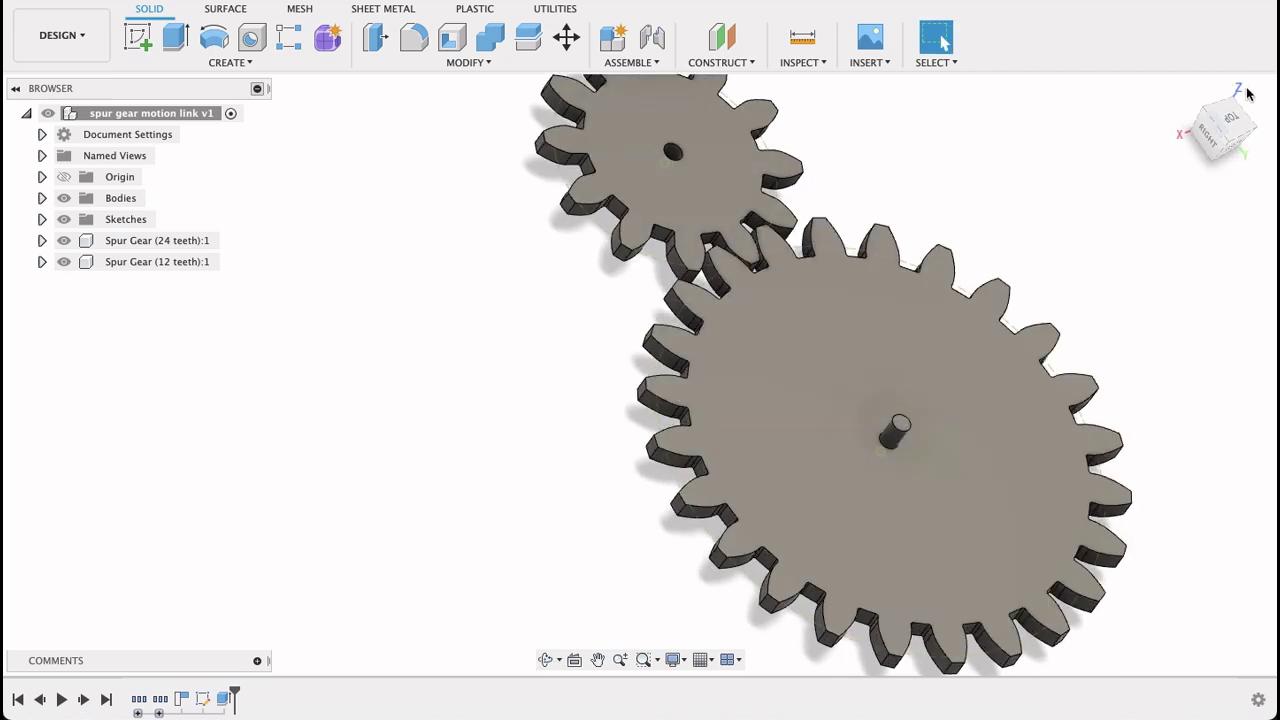
click(1230, 115)
mouse_move(1085, 252)
middle_down()
mouse_move(975, 298)
mouse_move(863, 280)
middle_up()
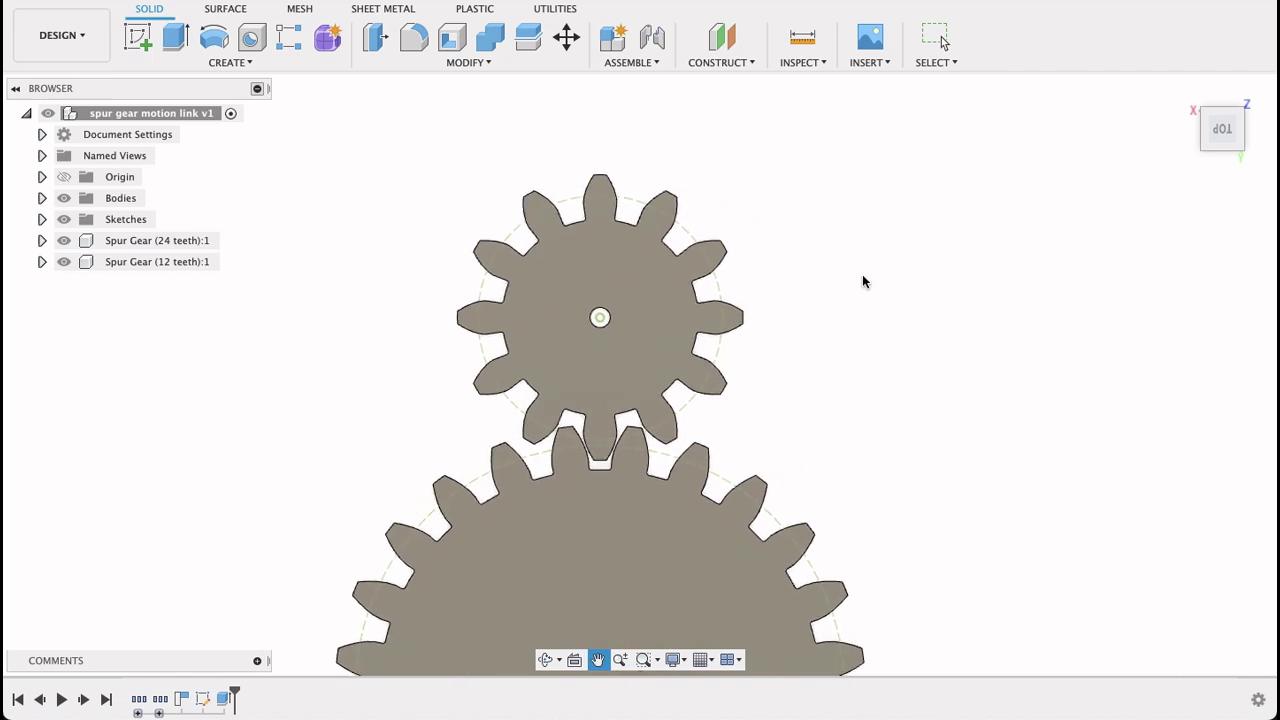
click(140, 39)
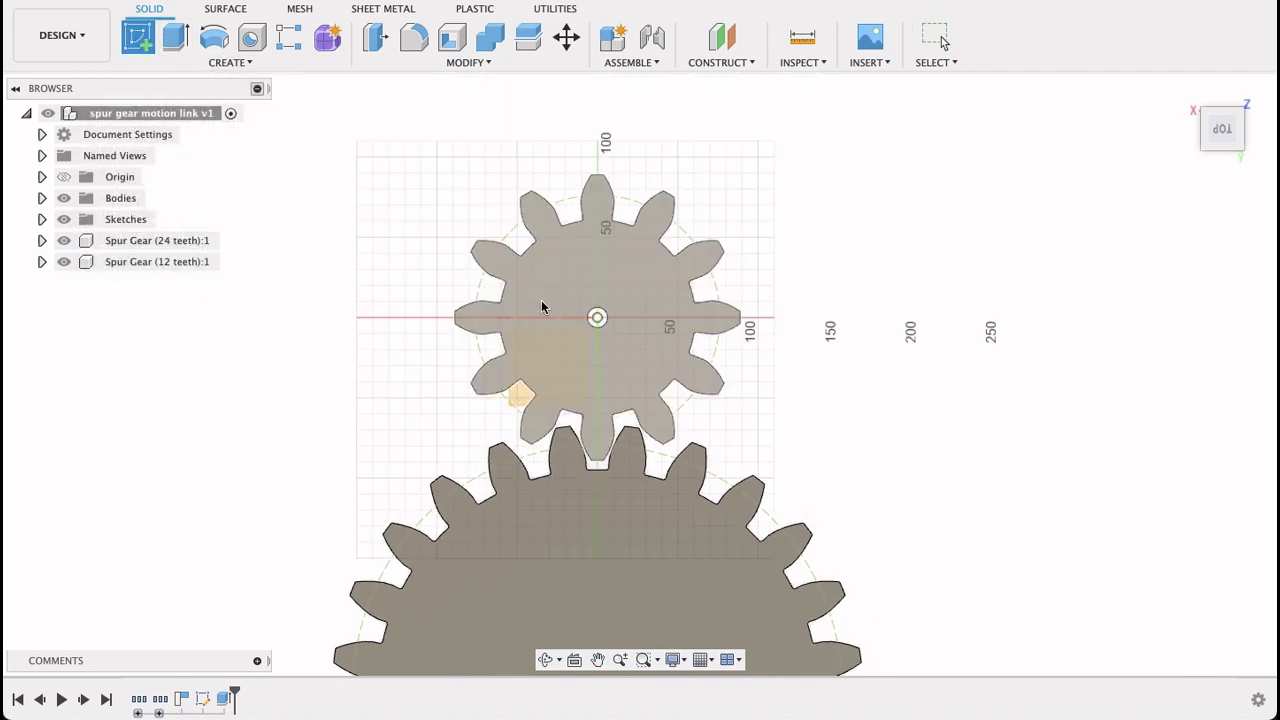
click(541, 300)
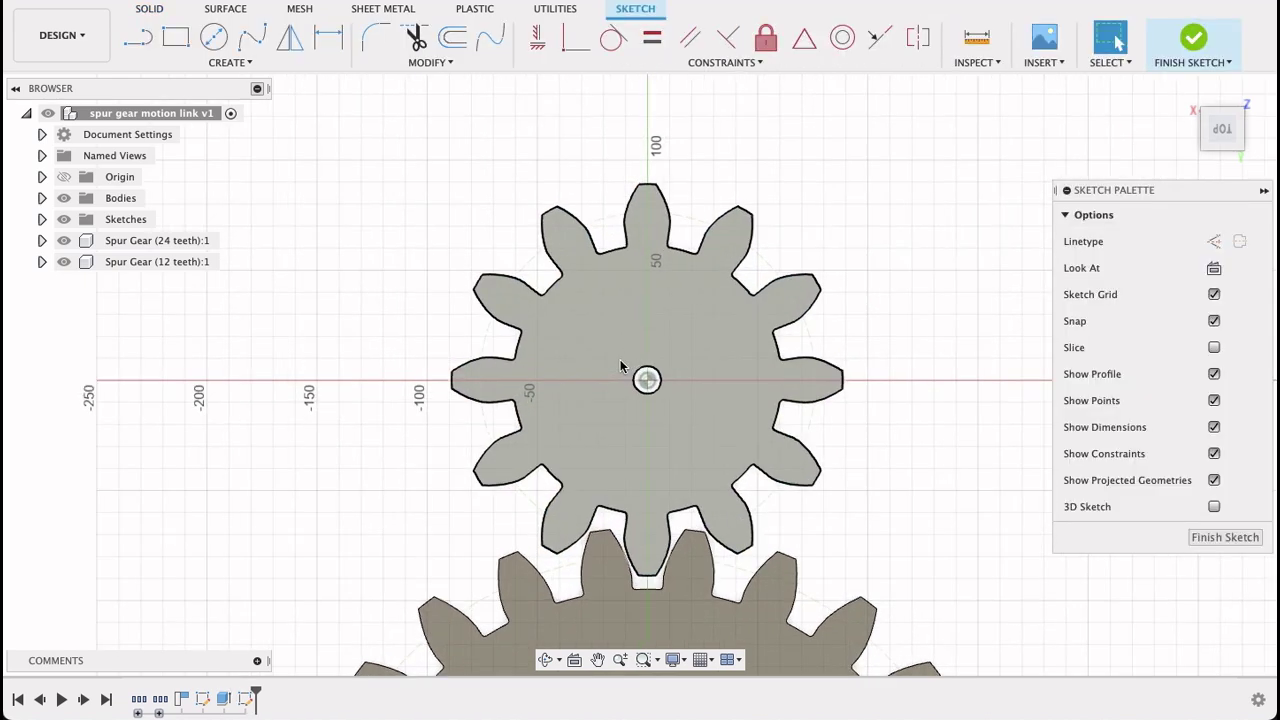
- Draw a 12.5 mm circle centred on the small gear's hole and finish the sketch
scroll(620, 359, up, 5)
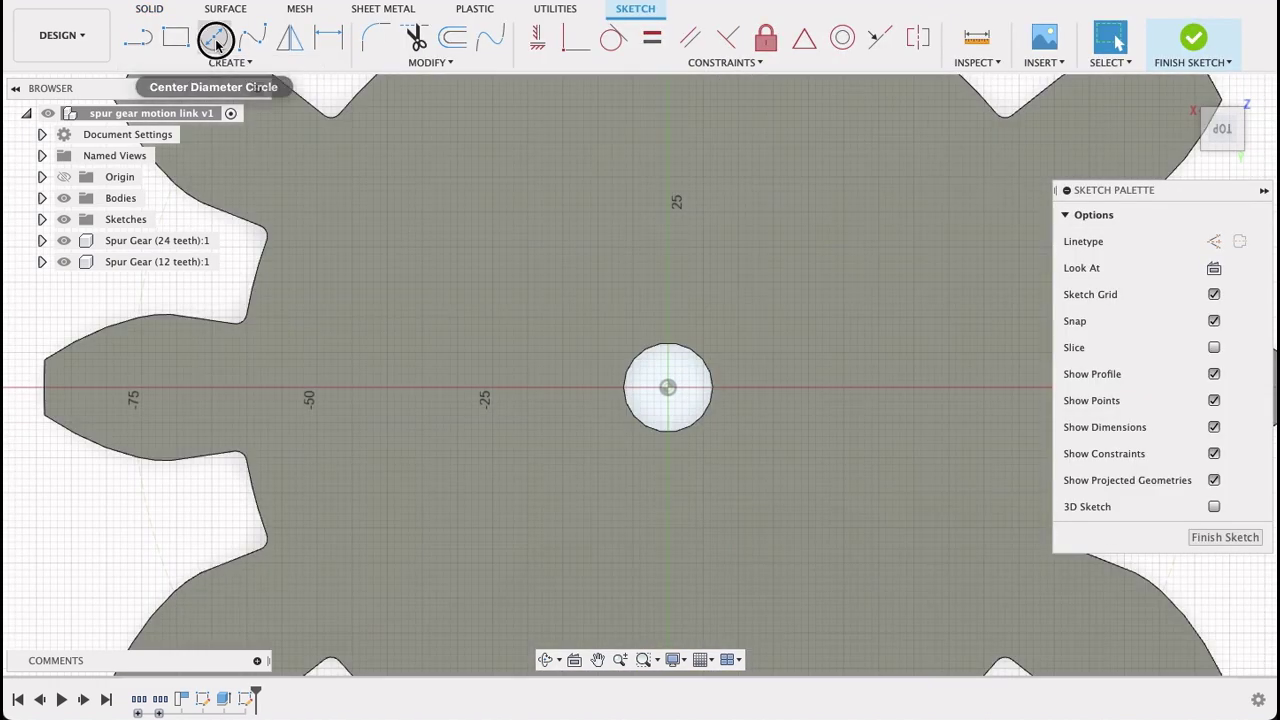
click(216, 40)
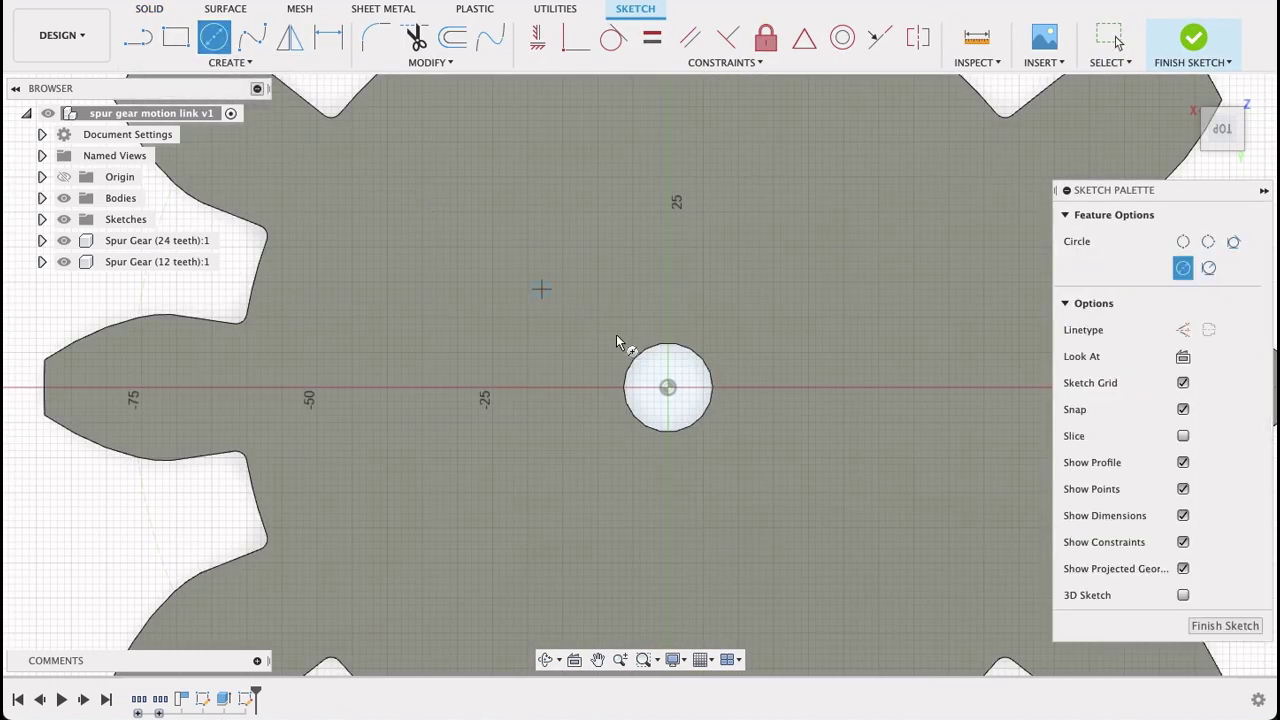
click(667, 389)
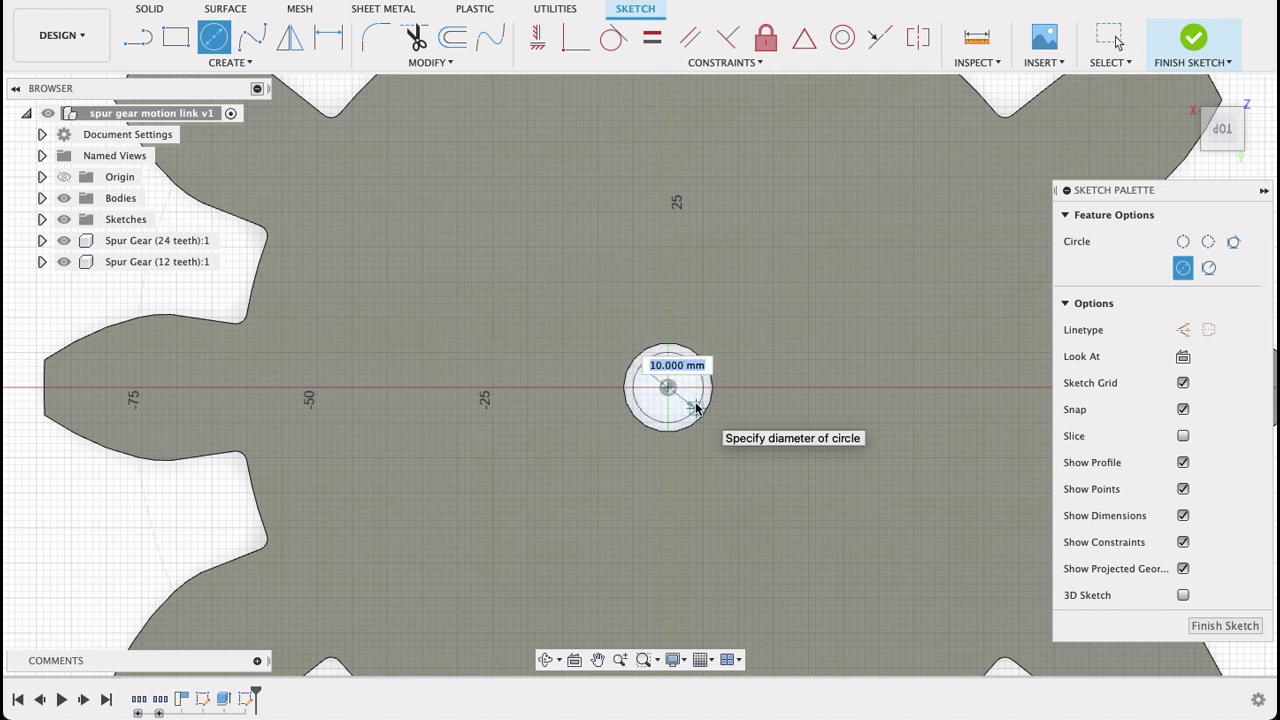
text(12.5)
key(Return)
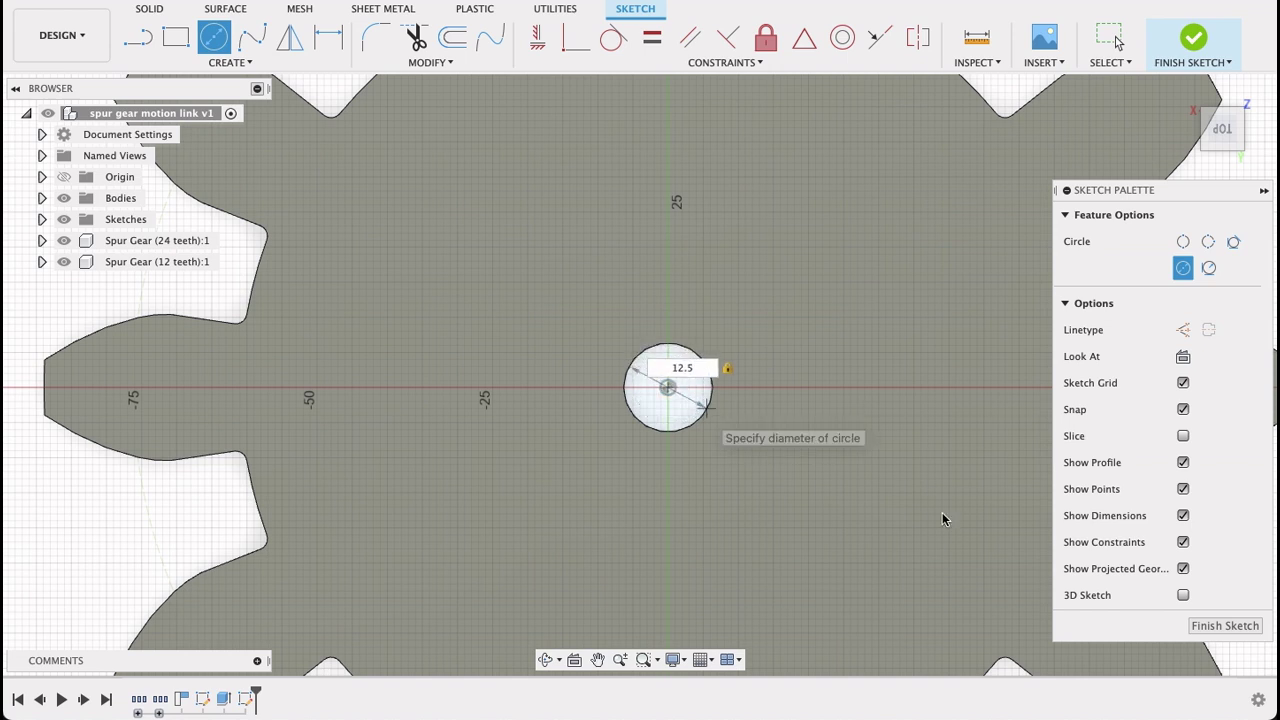
click(1204, 628)
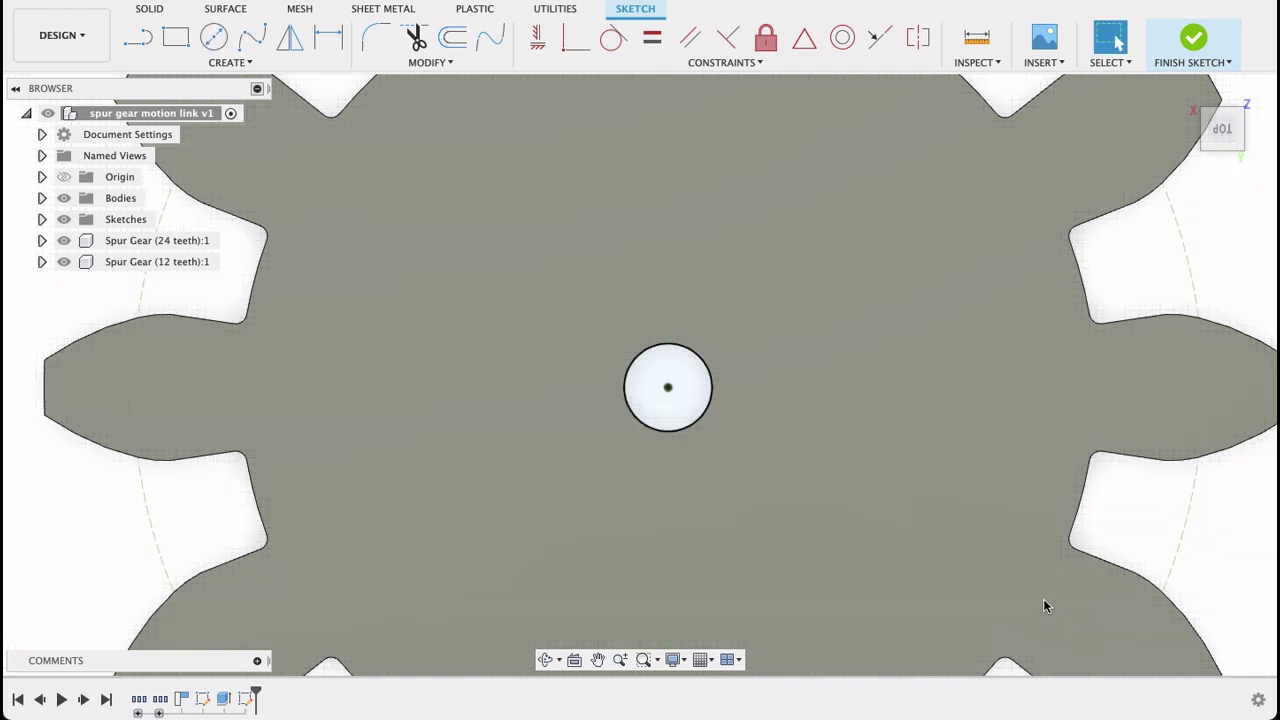
scroll(1020, 580, down, 3)
middle_drag(1022, 587, 853, 465)
click(378, 176)
- Extrude the small gear's circle two-sided, 20 mm and 32.7 mm, into a new shaft body
click(174, 37)
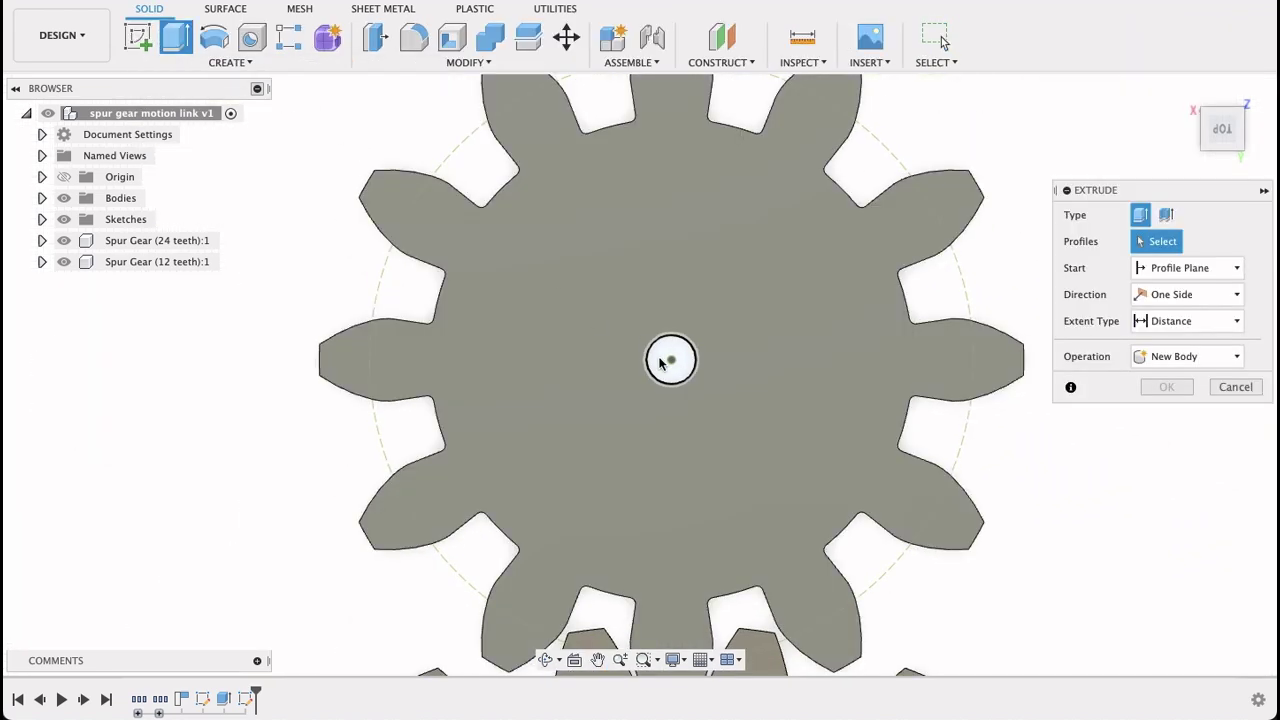
click(1196, 294)
click(1190, 340)
click(1140, 375)
text(20.00)
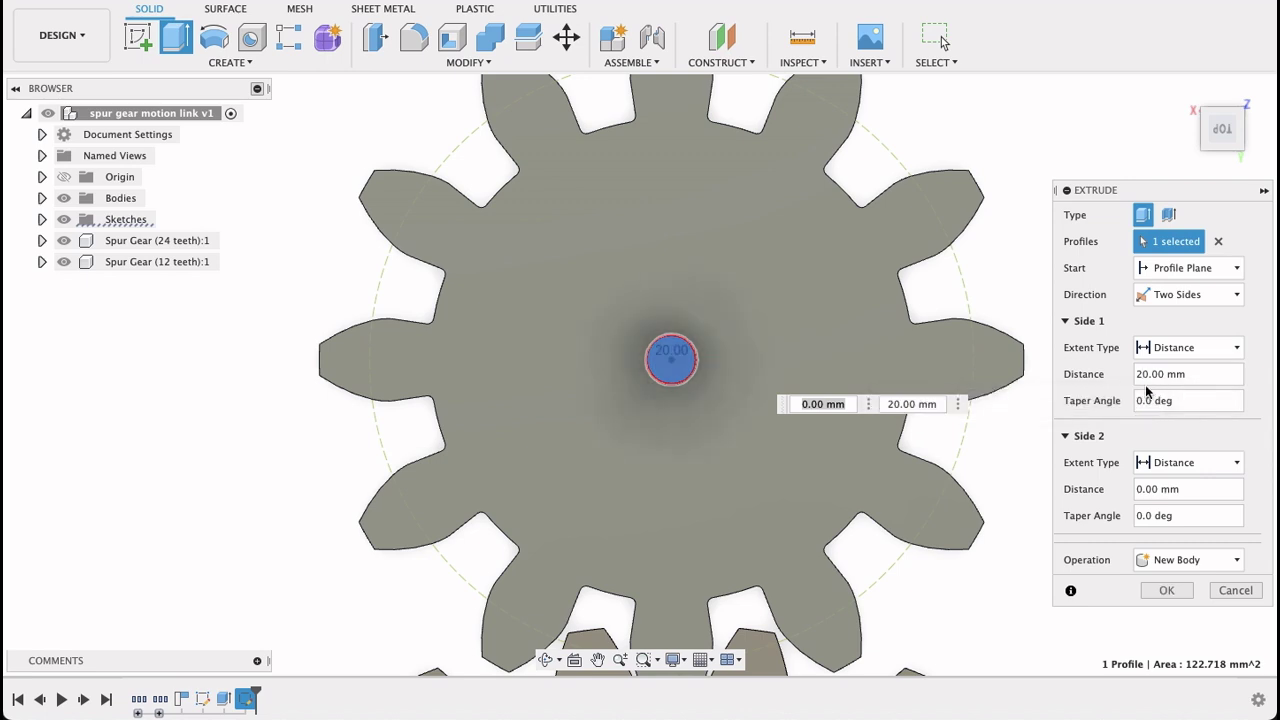
click(1145, 492)
text(32)
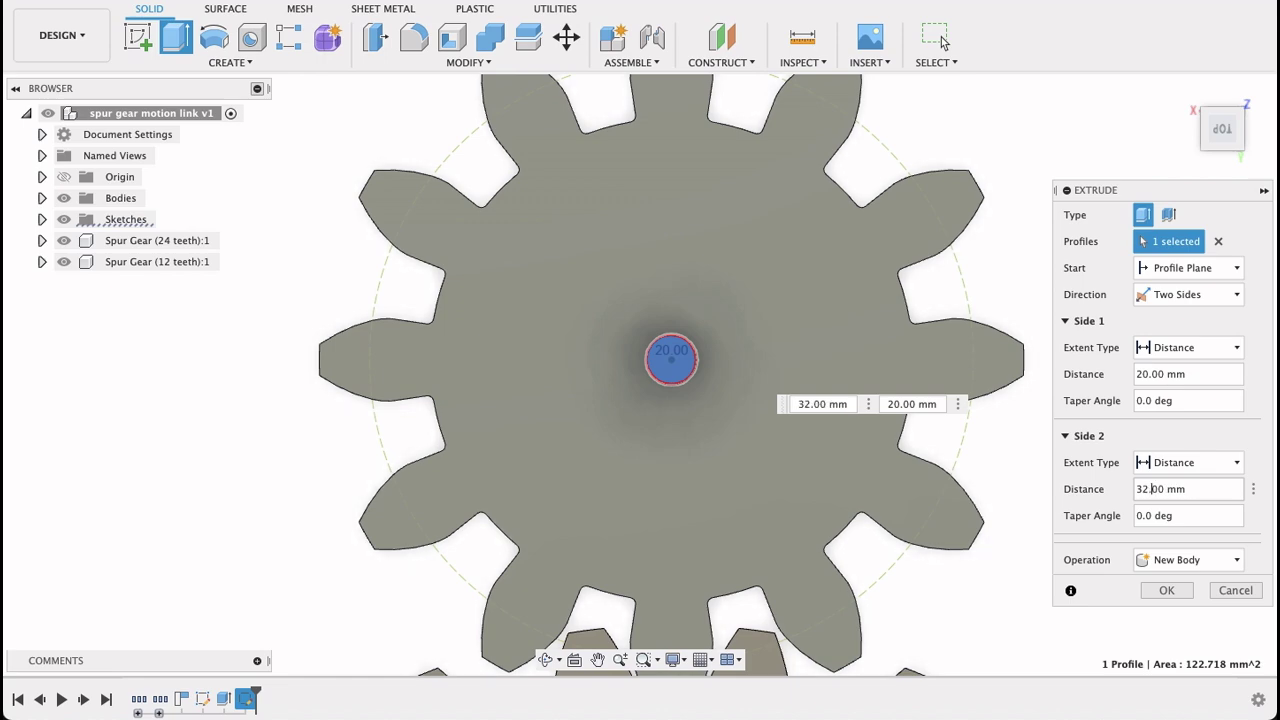
key(Return)
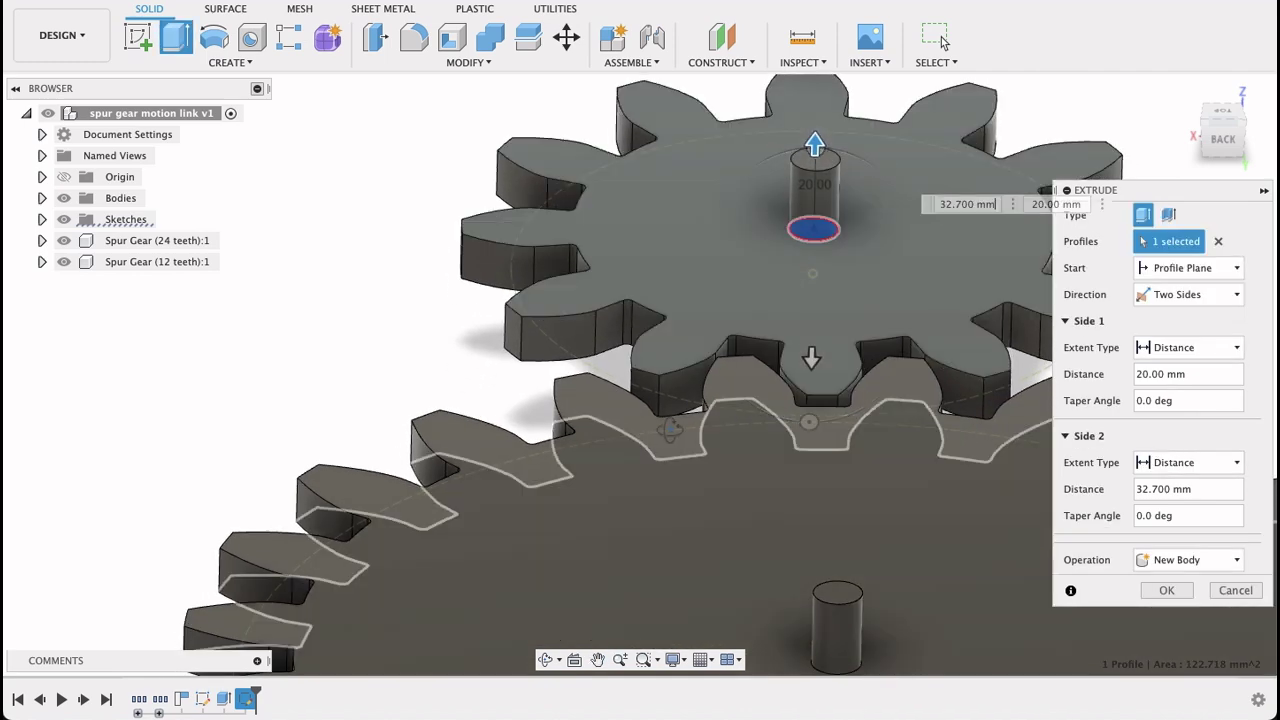
shift+middle_drag(601, 445, 700, 432)
click(1163, 590)
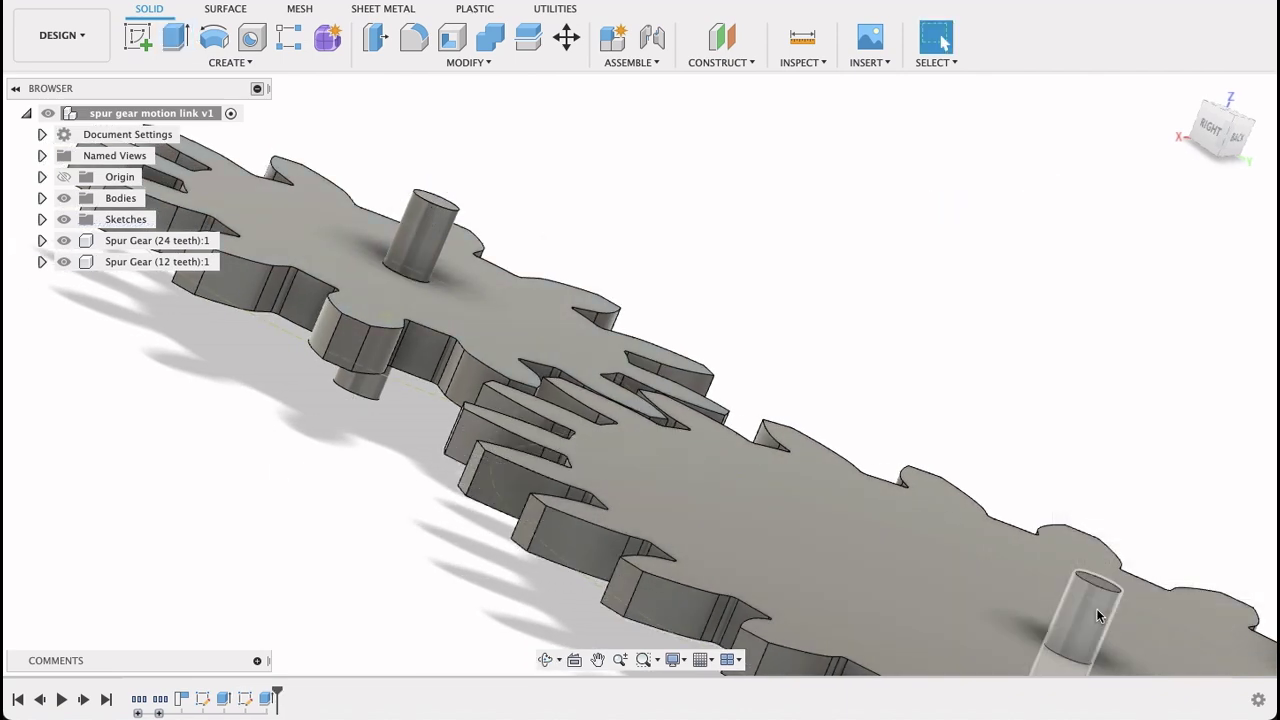
shift+middle_drag(1106, 197, 1077, 254)
- Turn Body1 into its own component from the Bodies list
scroll(1006, 313, down, 5)
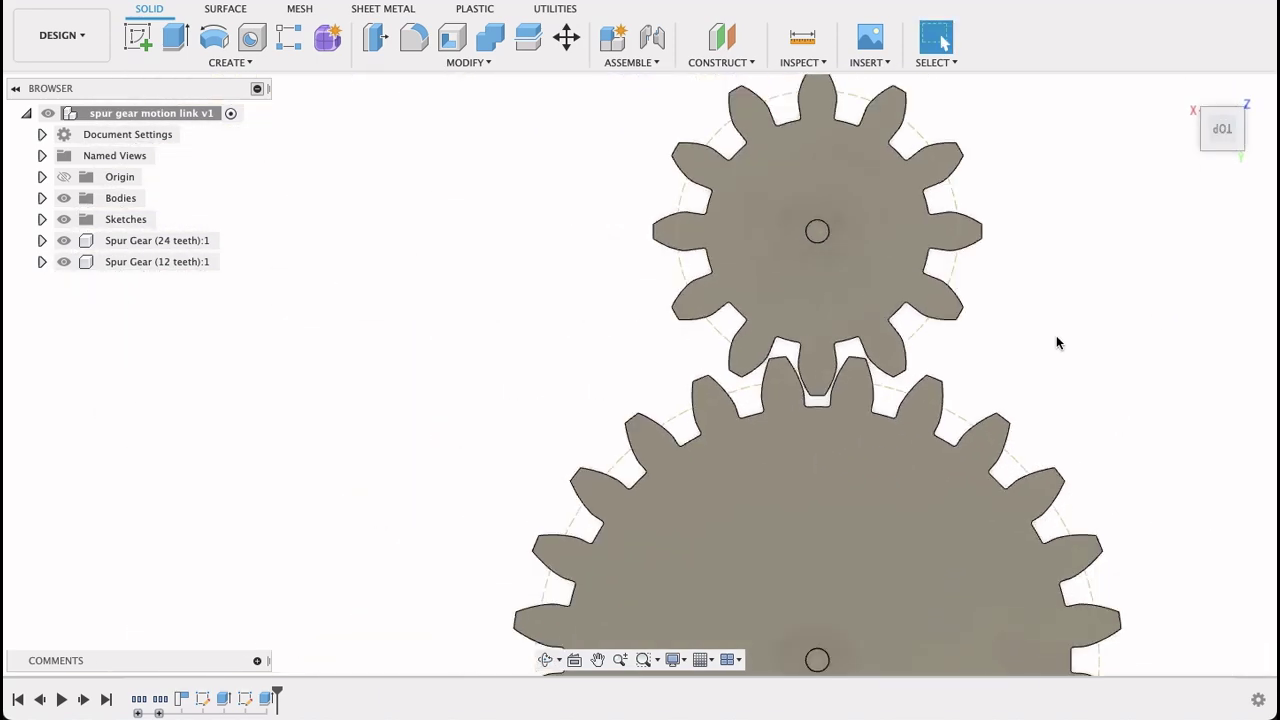
click(1246, 88)
middle_drag(805, 160, 750, 360)
click(42, 198)
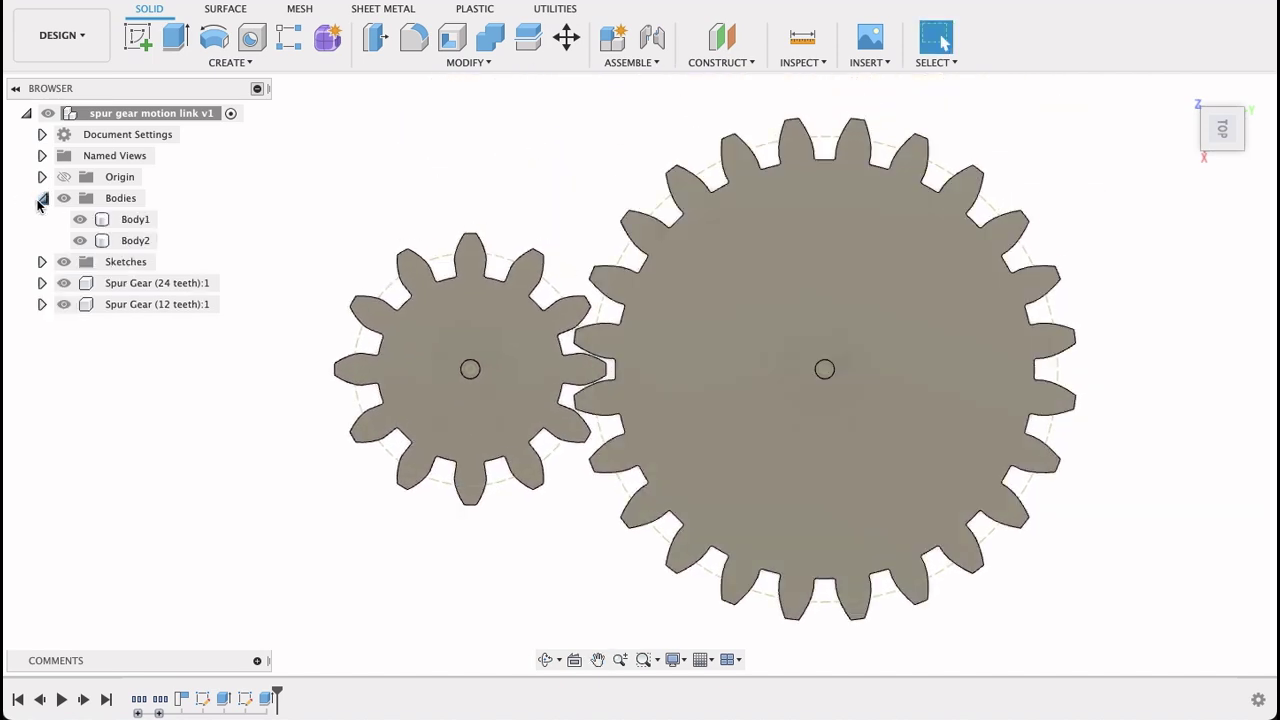
right_click(124, 225)
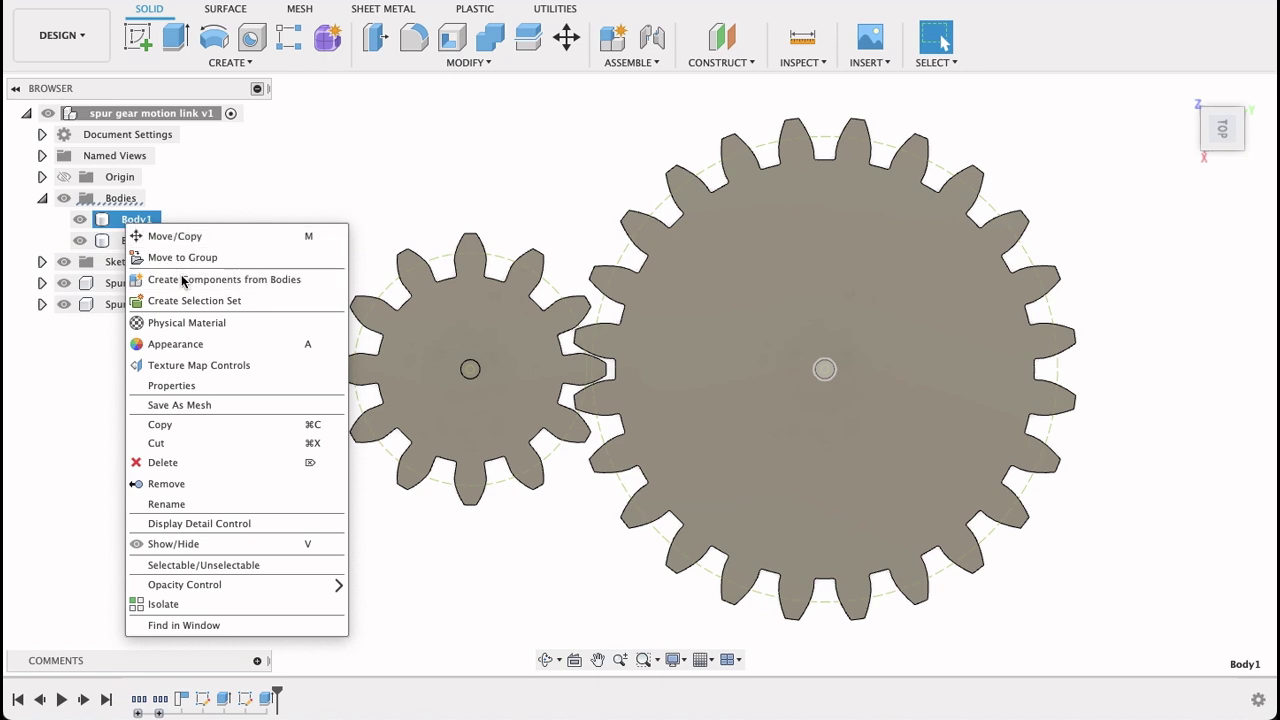
click(183, 280)
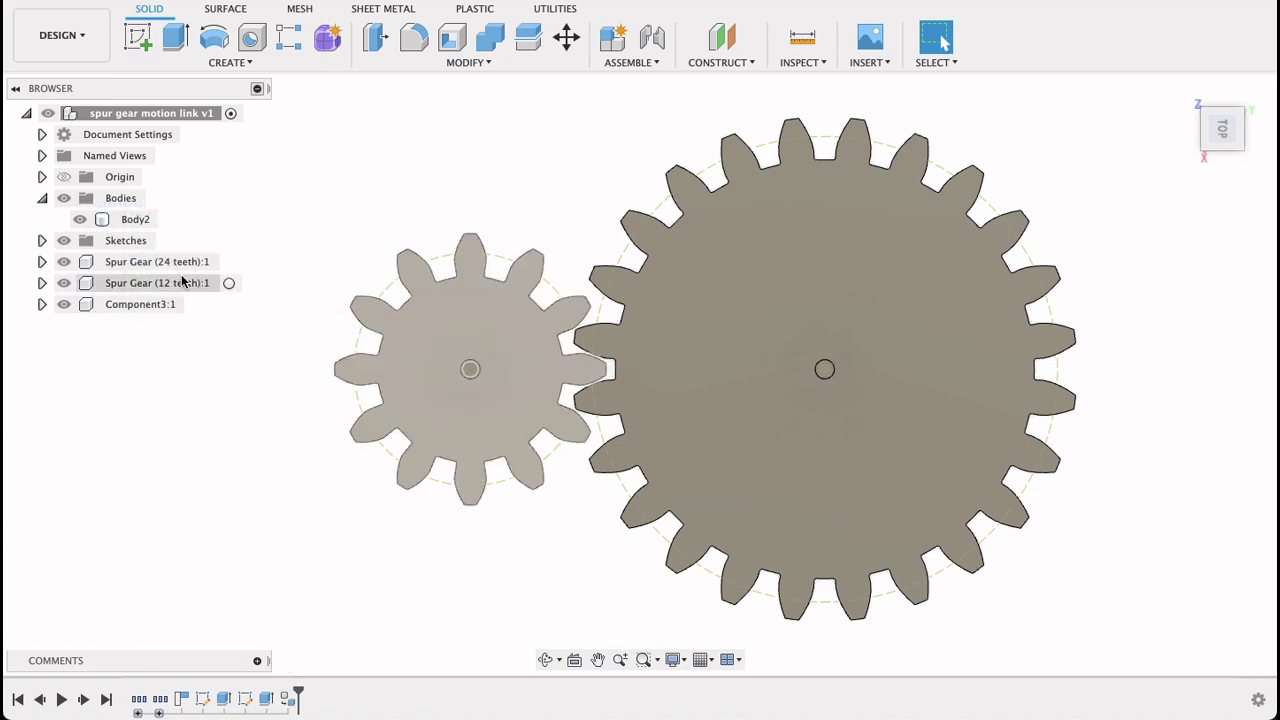
- Rename the new Component3 to 'Shaft 24 tooth'
click(139, 304)
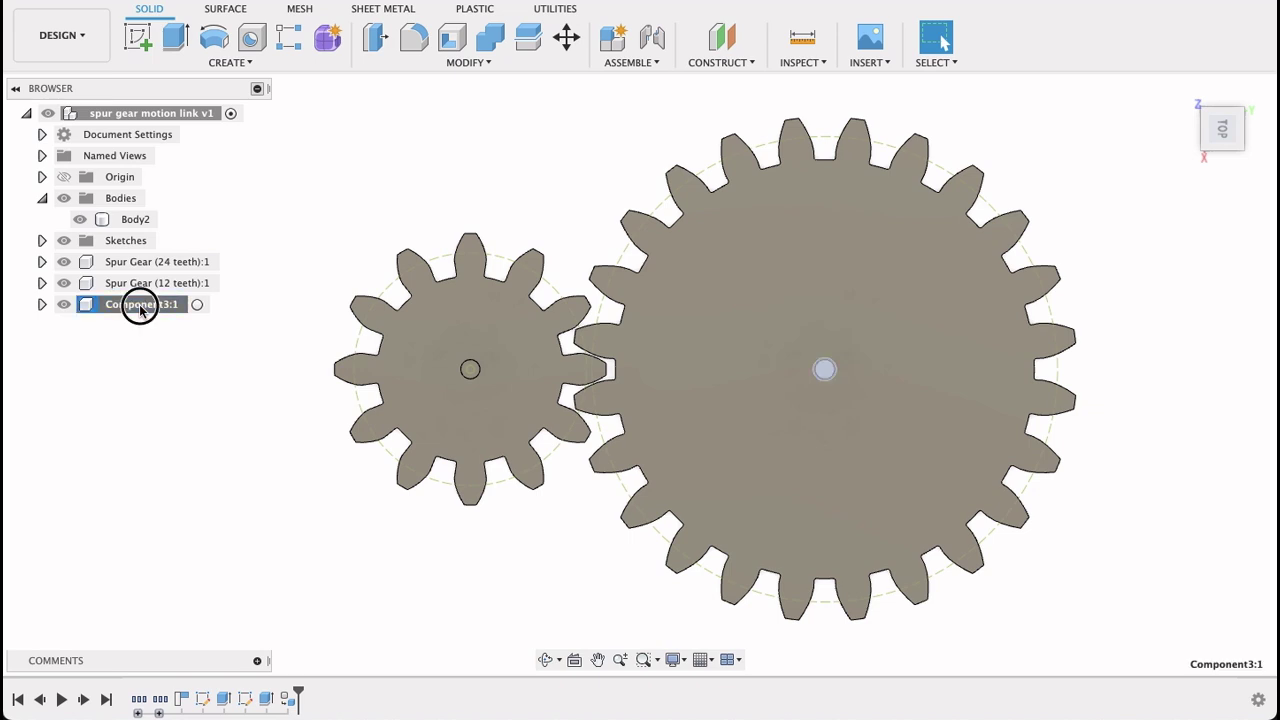
click(139, 304)
text(Shaft)
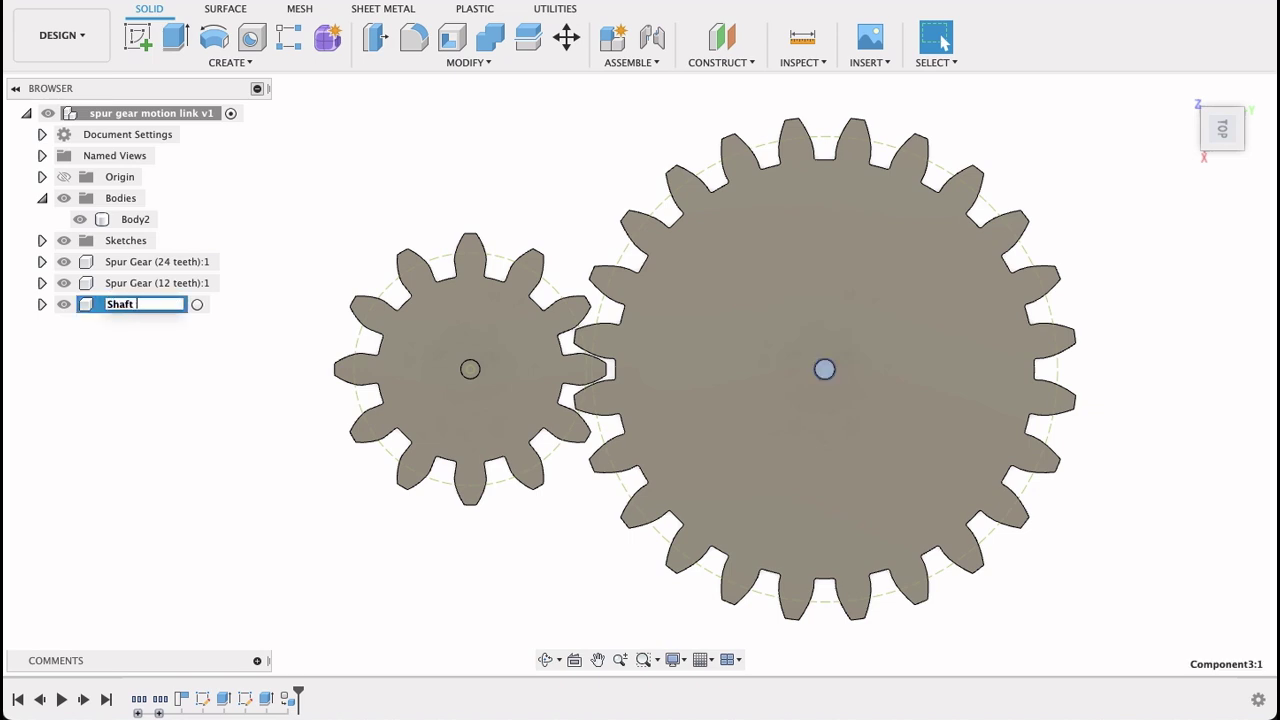
text( 24 tooth)
key(Return)
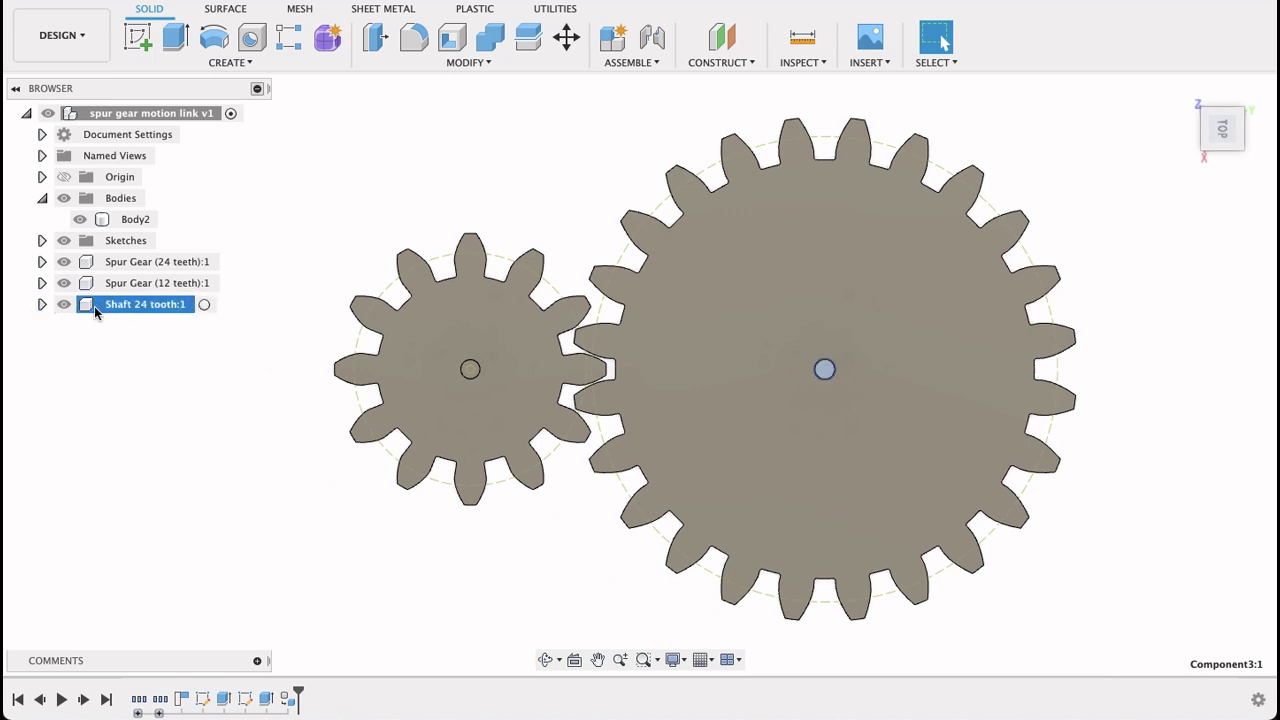
right_click(121, 222)
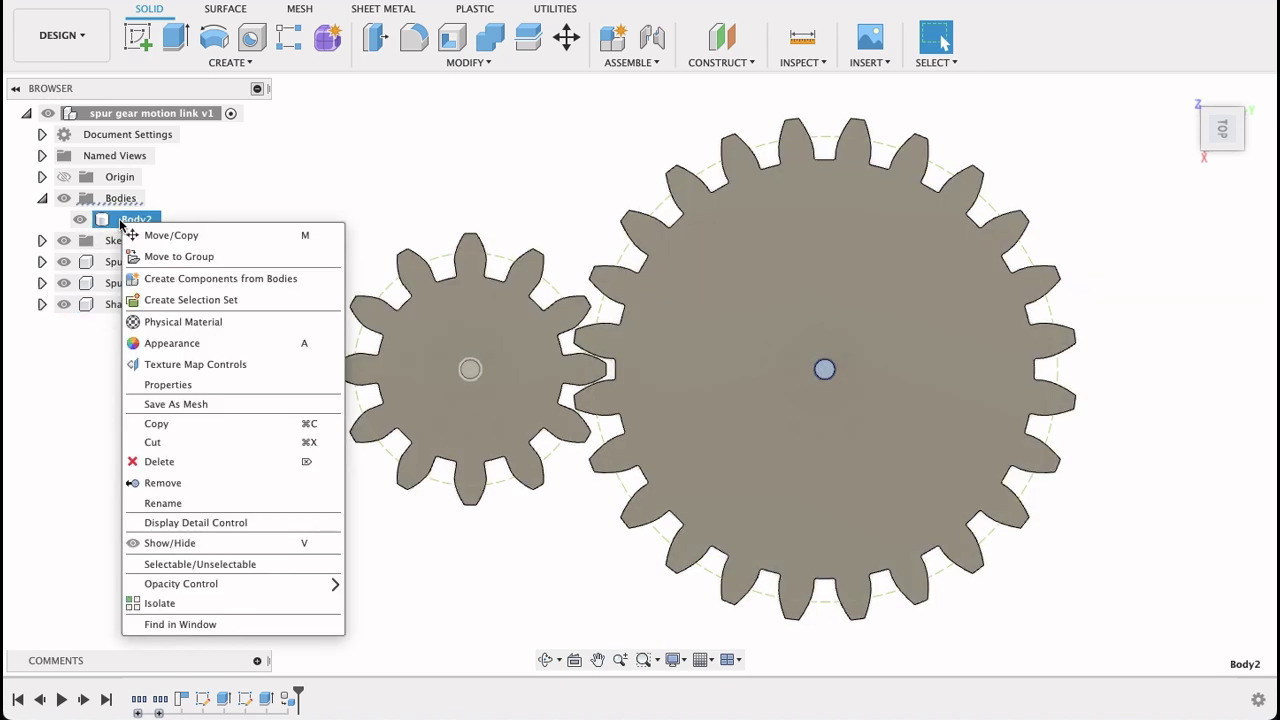
- Convert Body2 into its own component named 'shaft 12 tooth', then return to the top view
click(172, 278)
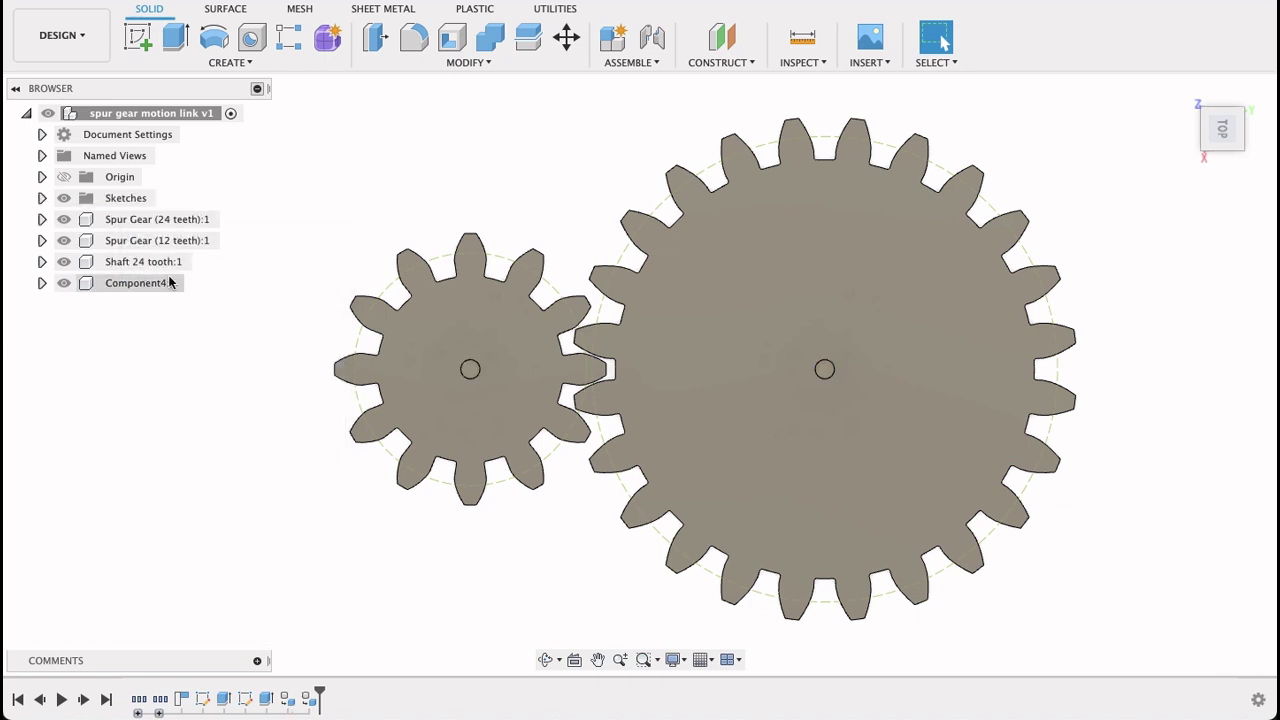
double_click(123, 281)
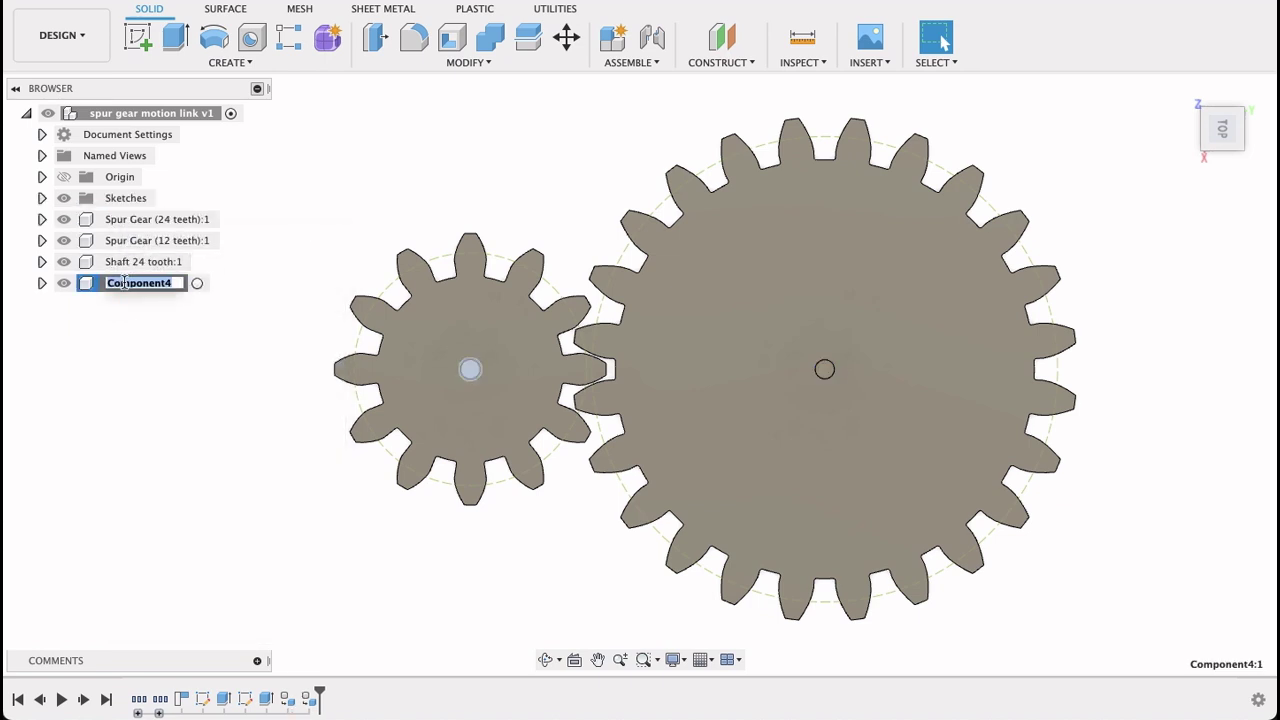
text(s)
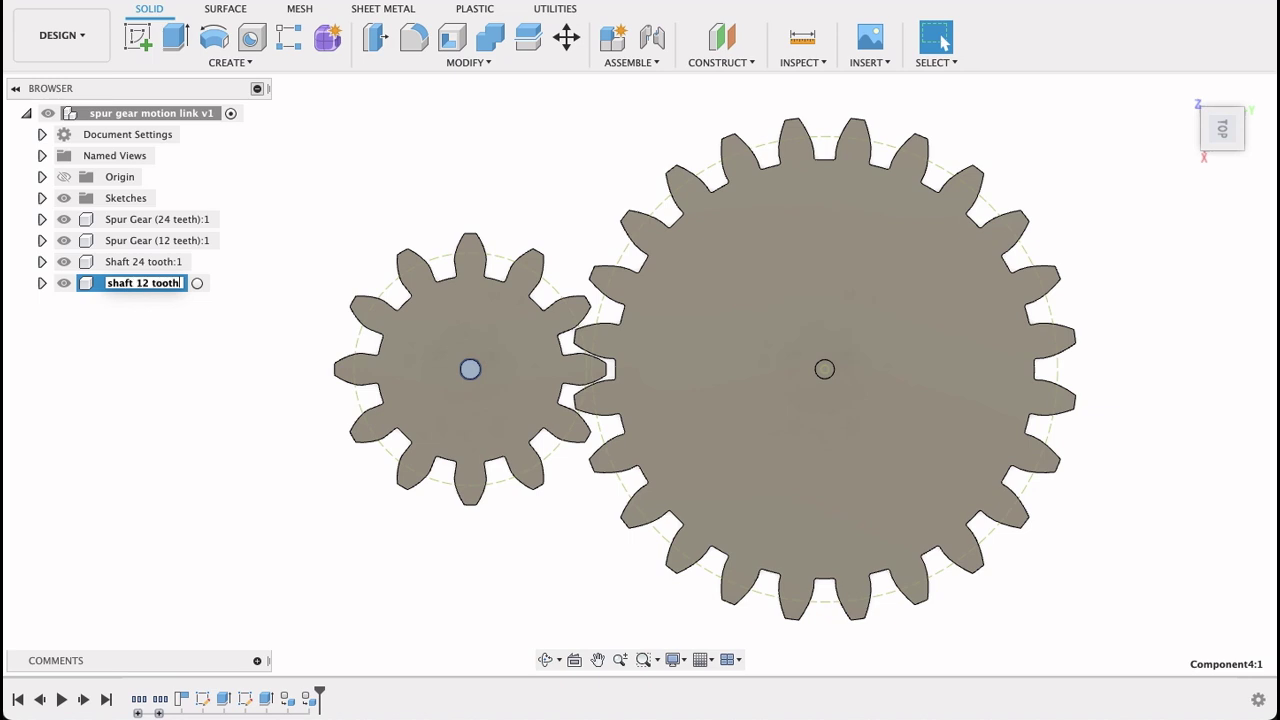
text(haft 12 tooth)
key(Return)
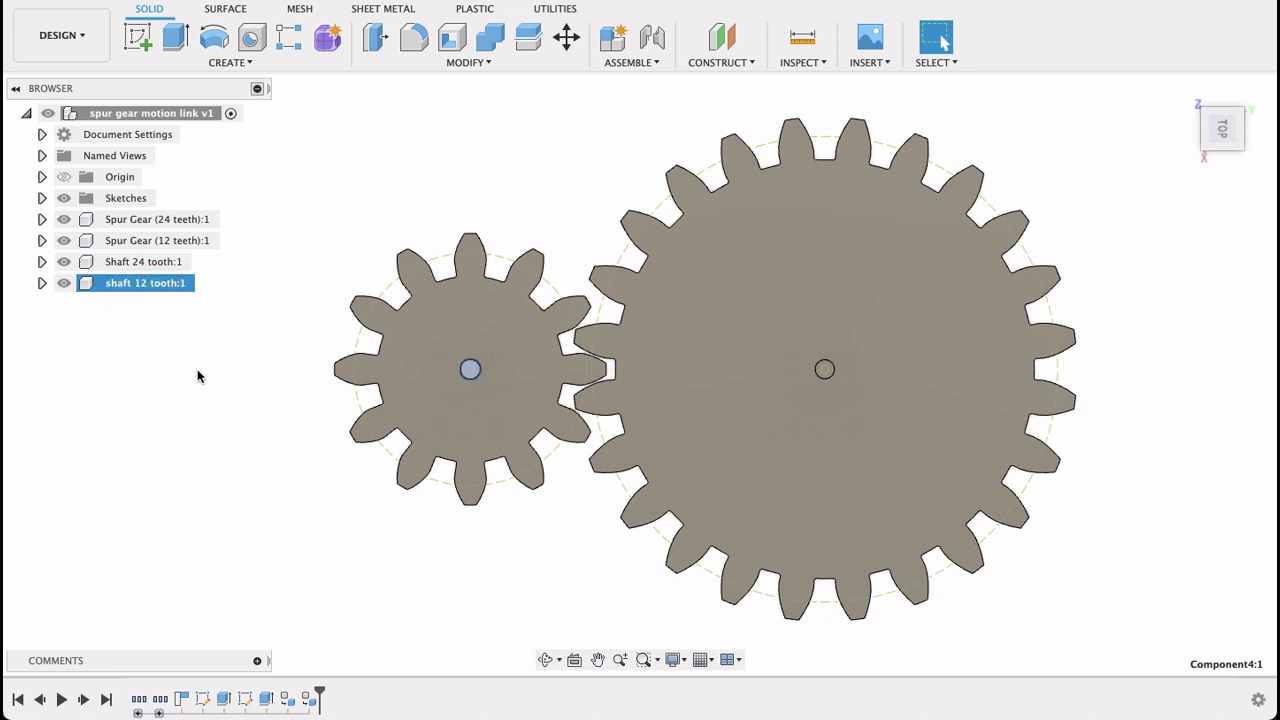
shift+middle_drag(560, 574, 562, 548)
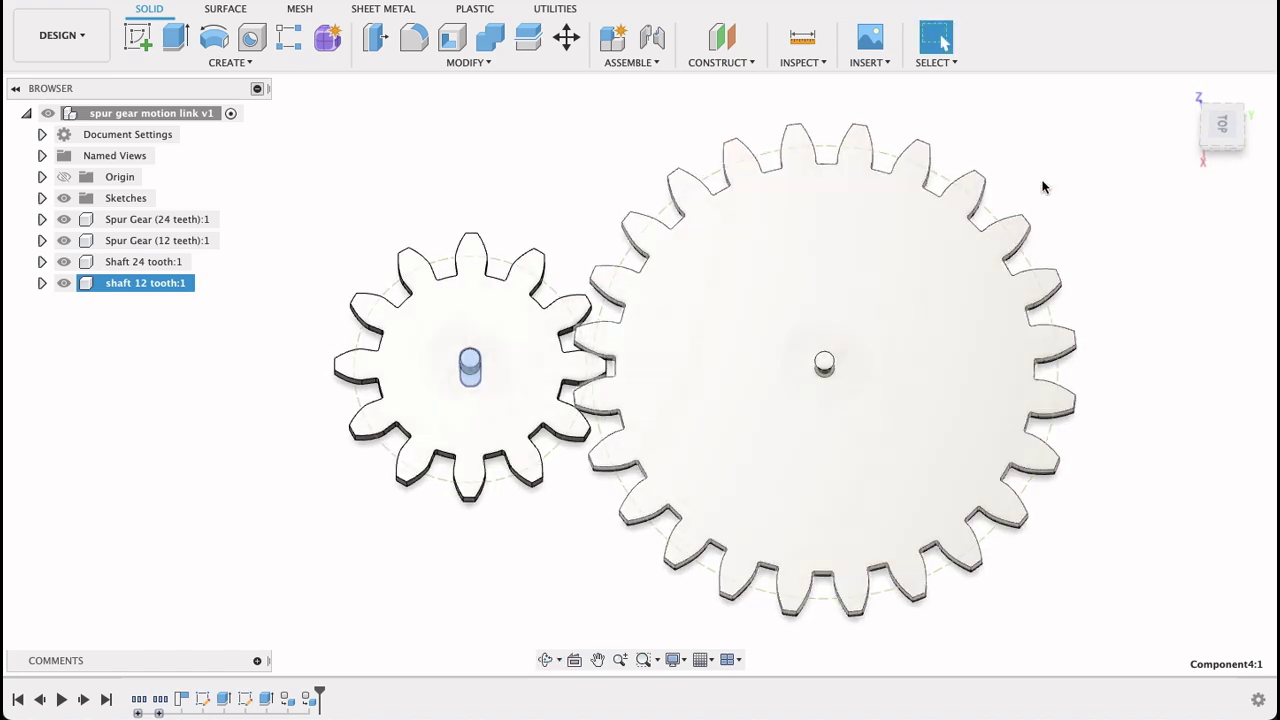
click(1221, 122)
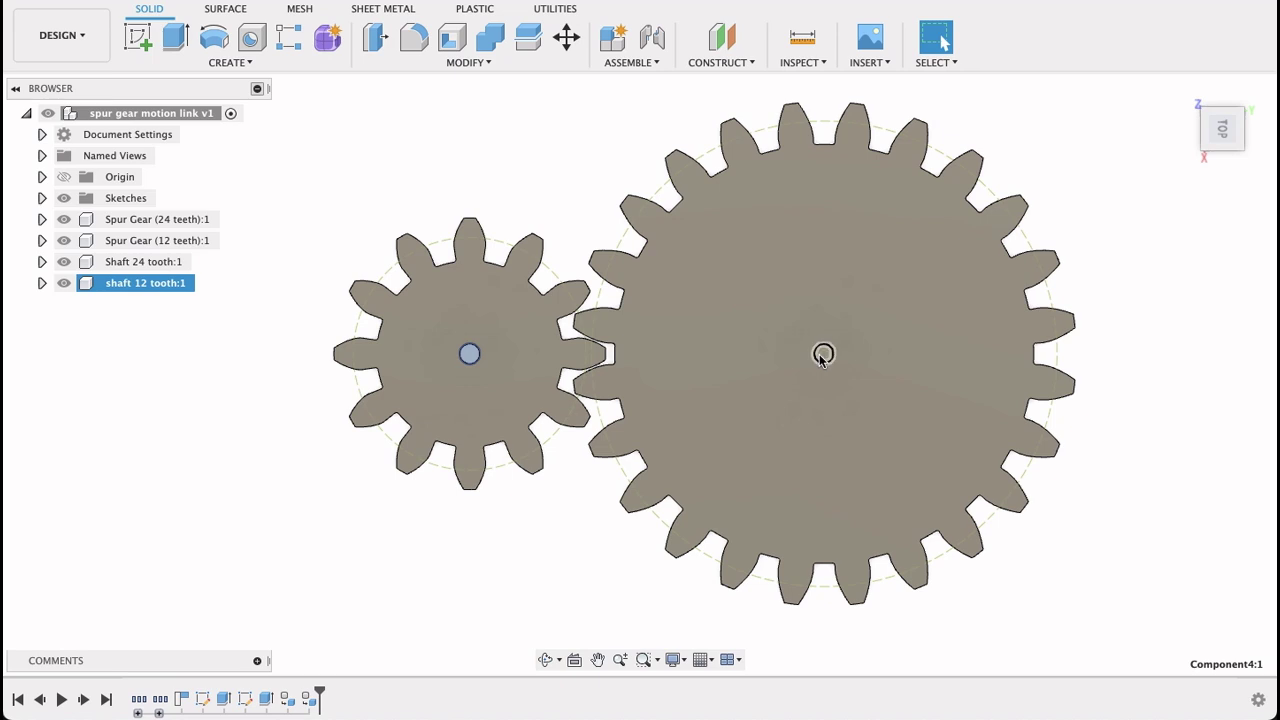
- Start an as-built joint on the large gear with its origin at the gear's centre
click(630, 62)
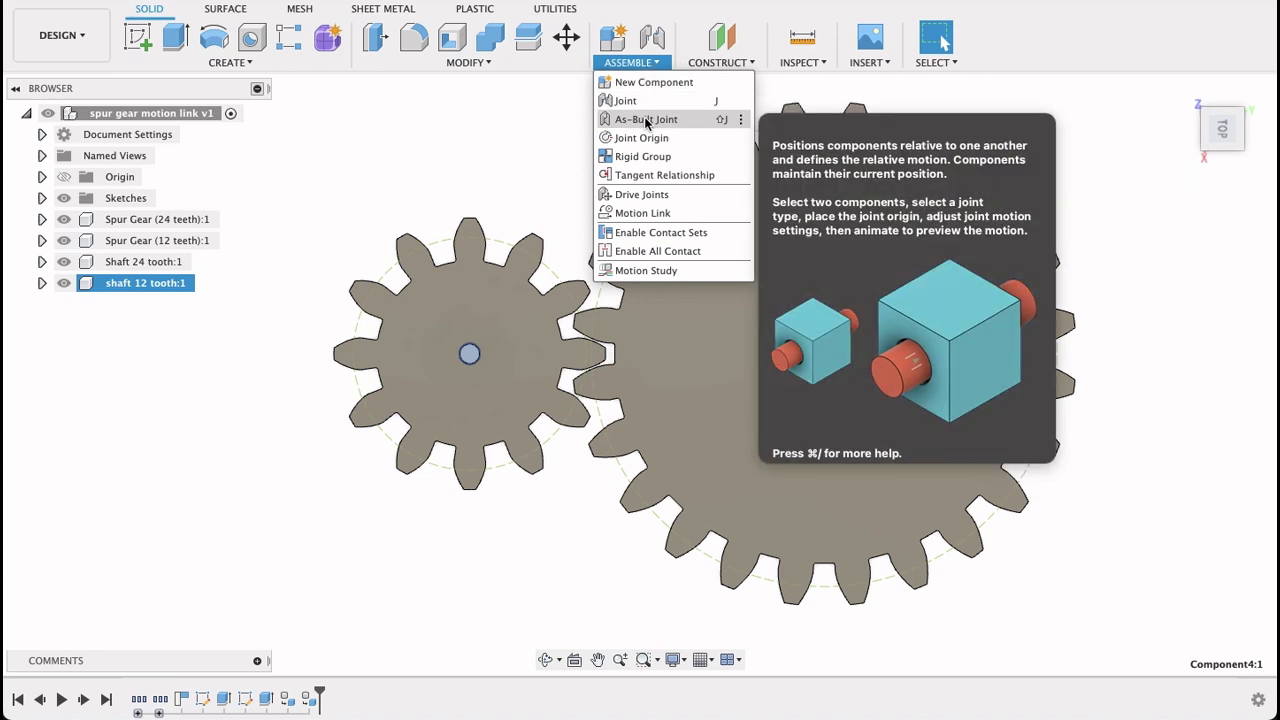
click(646, 120)
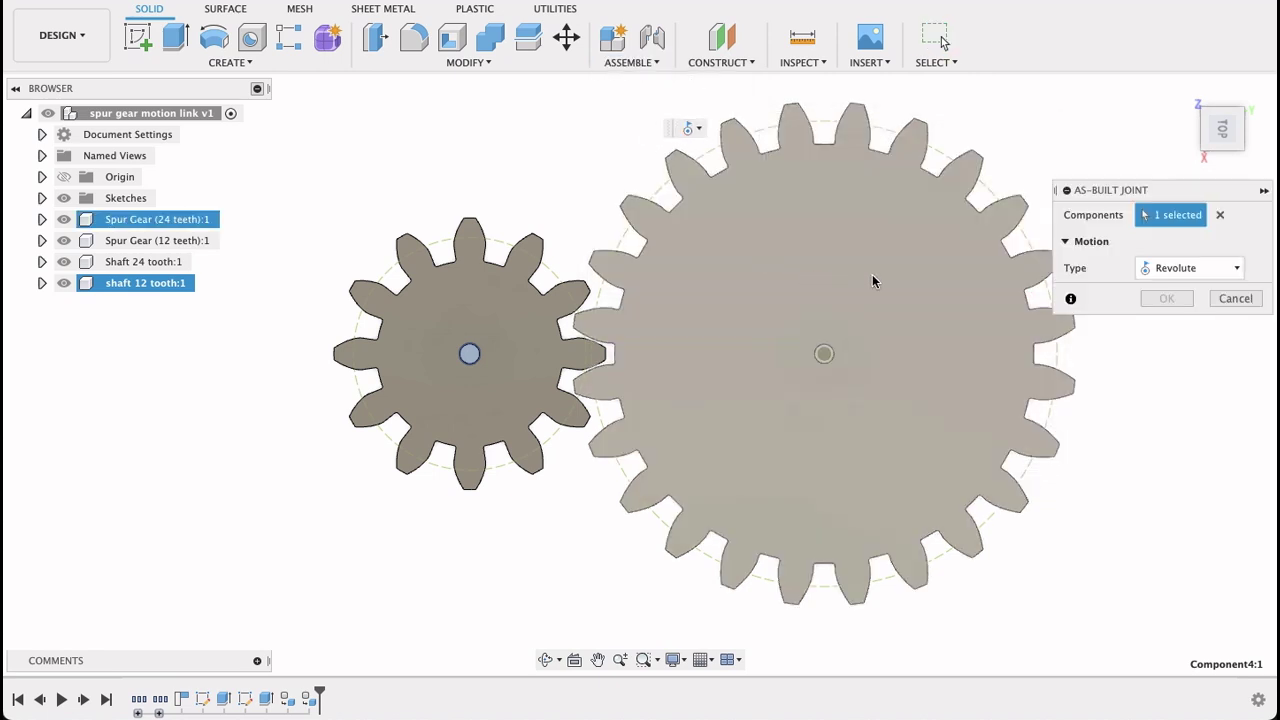
click(872, 274)
click(824, 354)
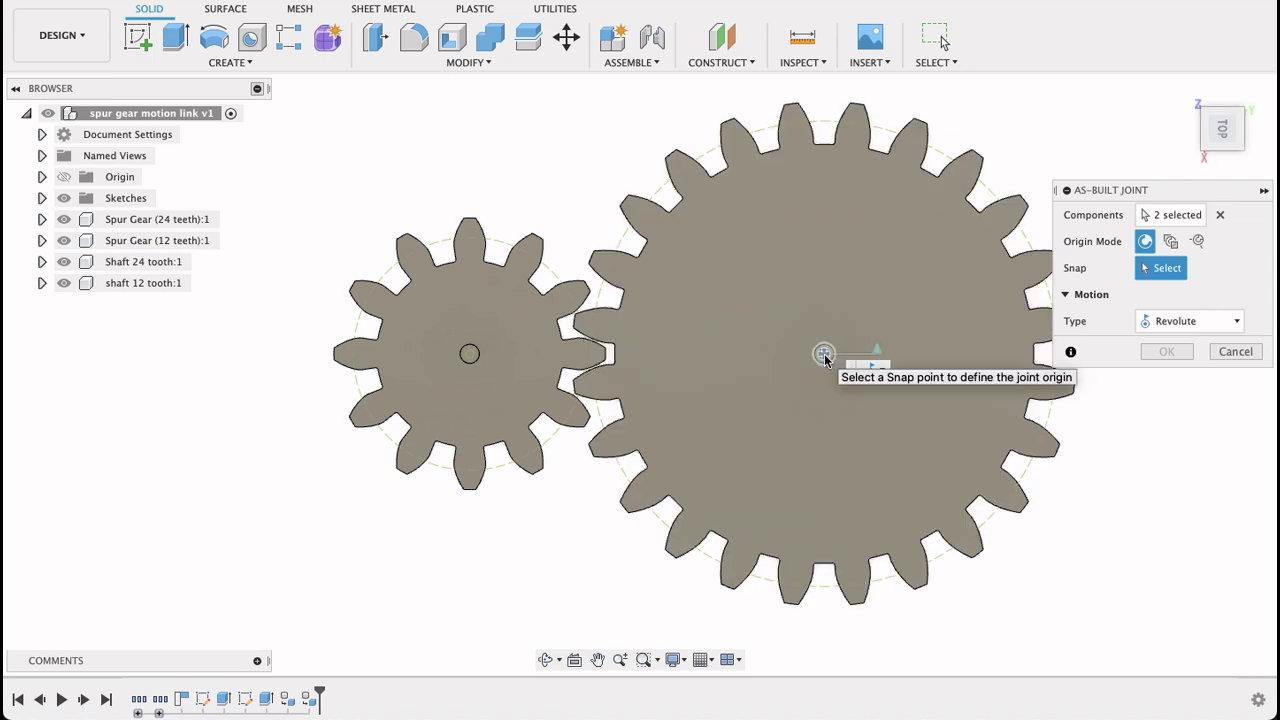
click(824, 356)
click(824, 356)
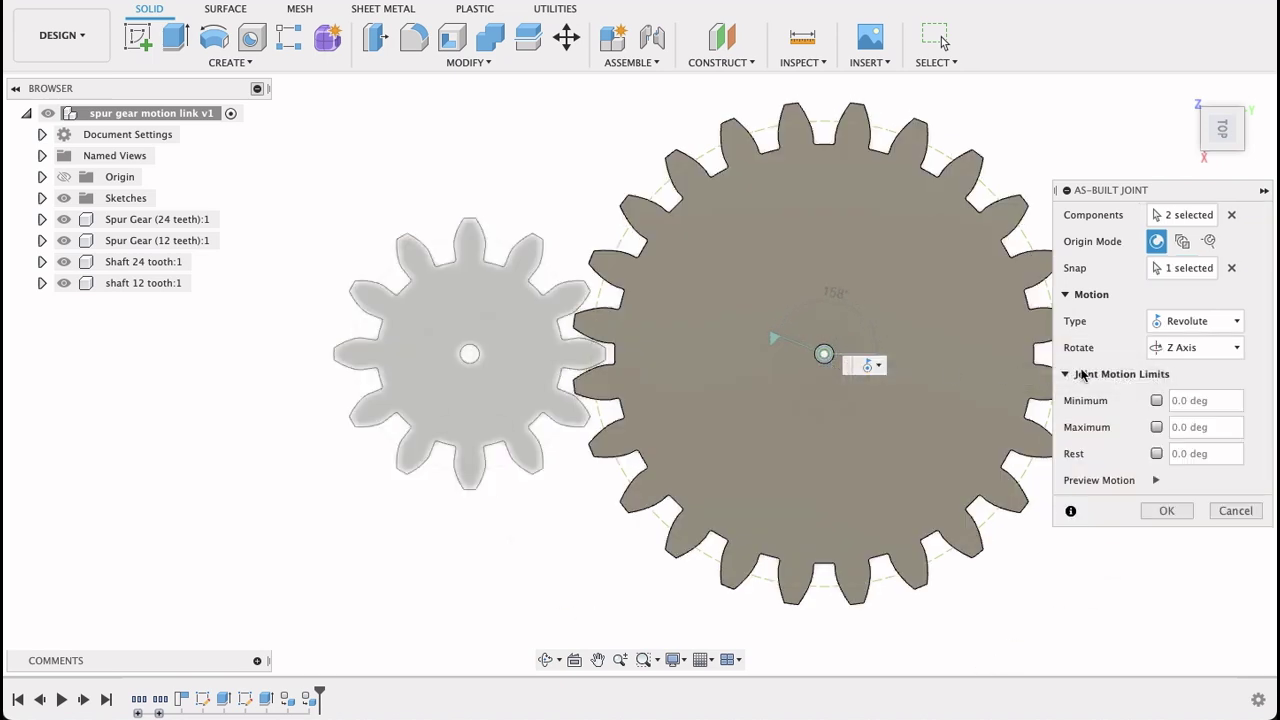
- Reselect Spur Gear (24 teeth) and Shaft 24 tooth, centre the origin, and create the revolute joint
click(1231, 216)
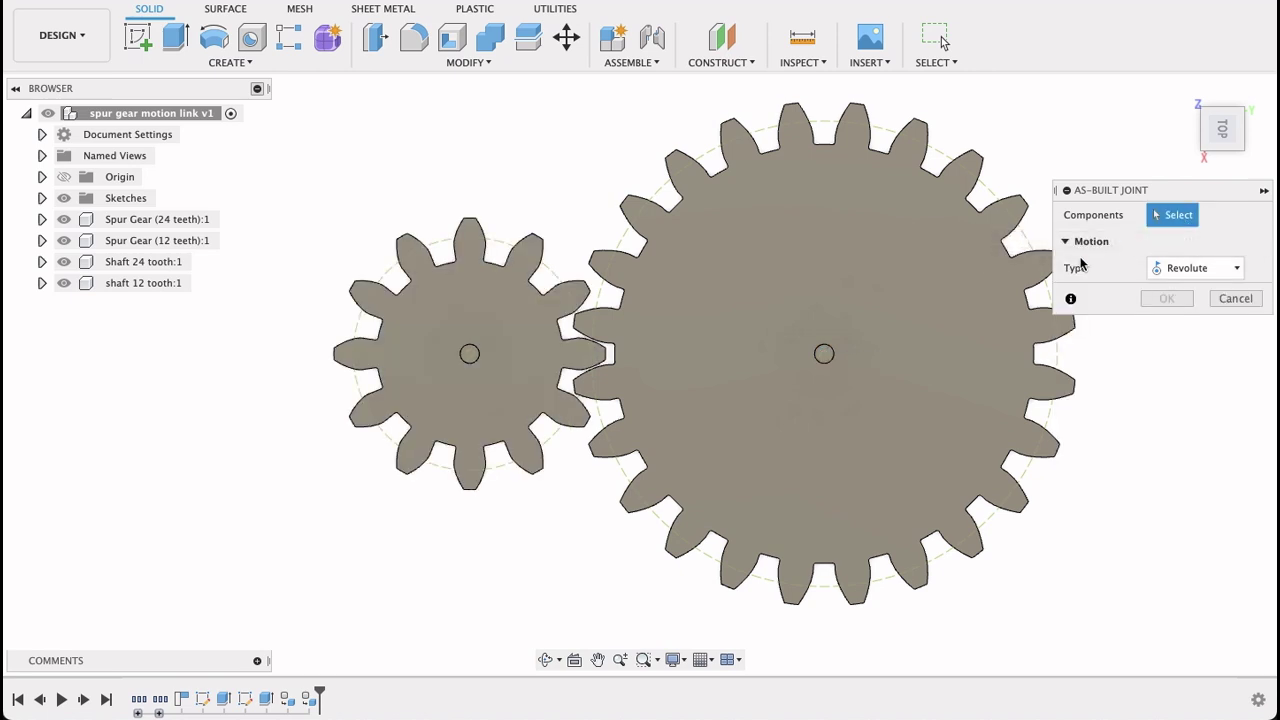
click(913, 321)
click(824, 355)
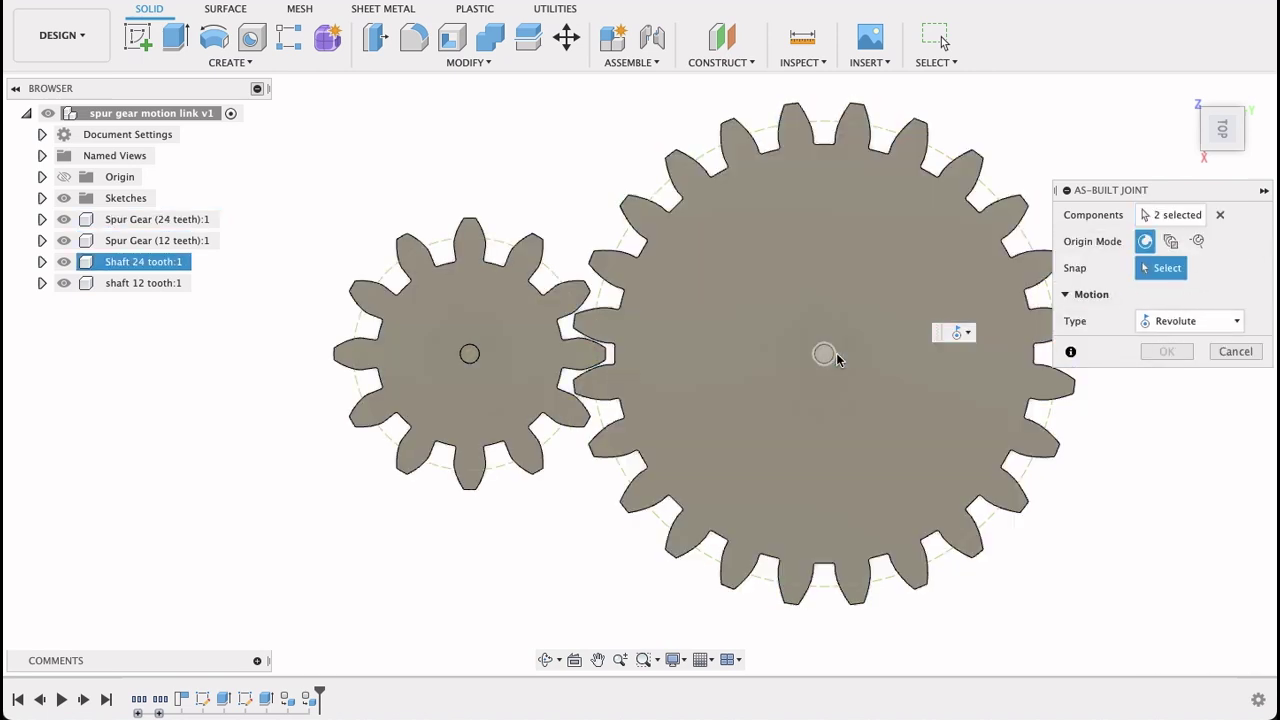
click(1150, 266)
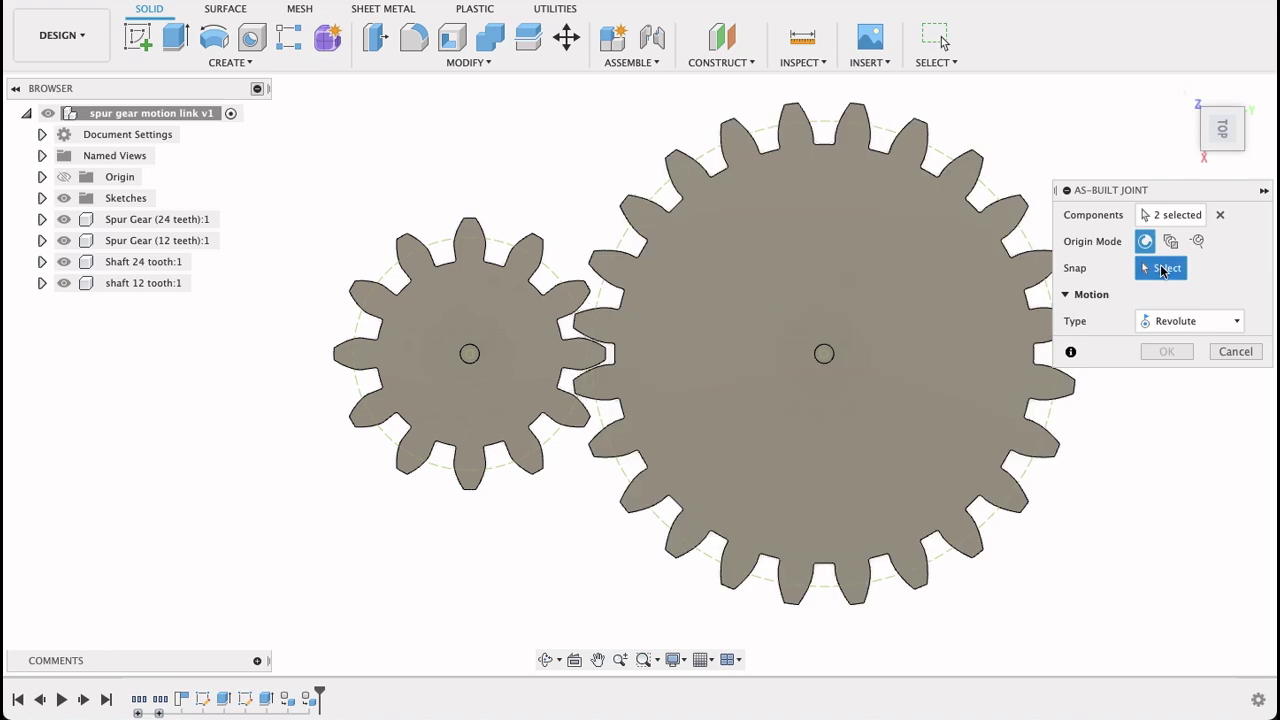
click(824, 357)
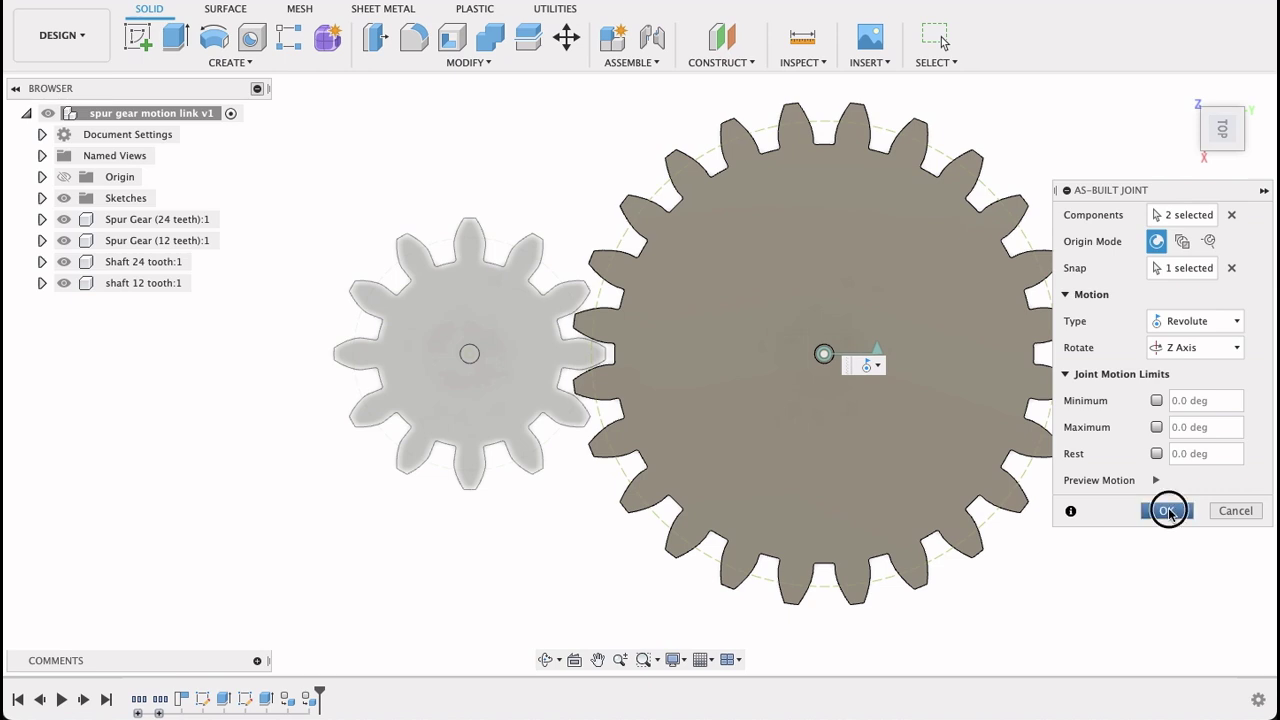
click(1167, 511)
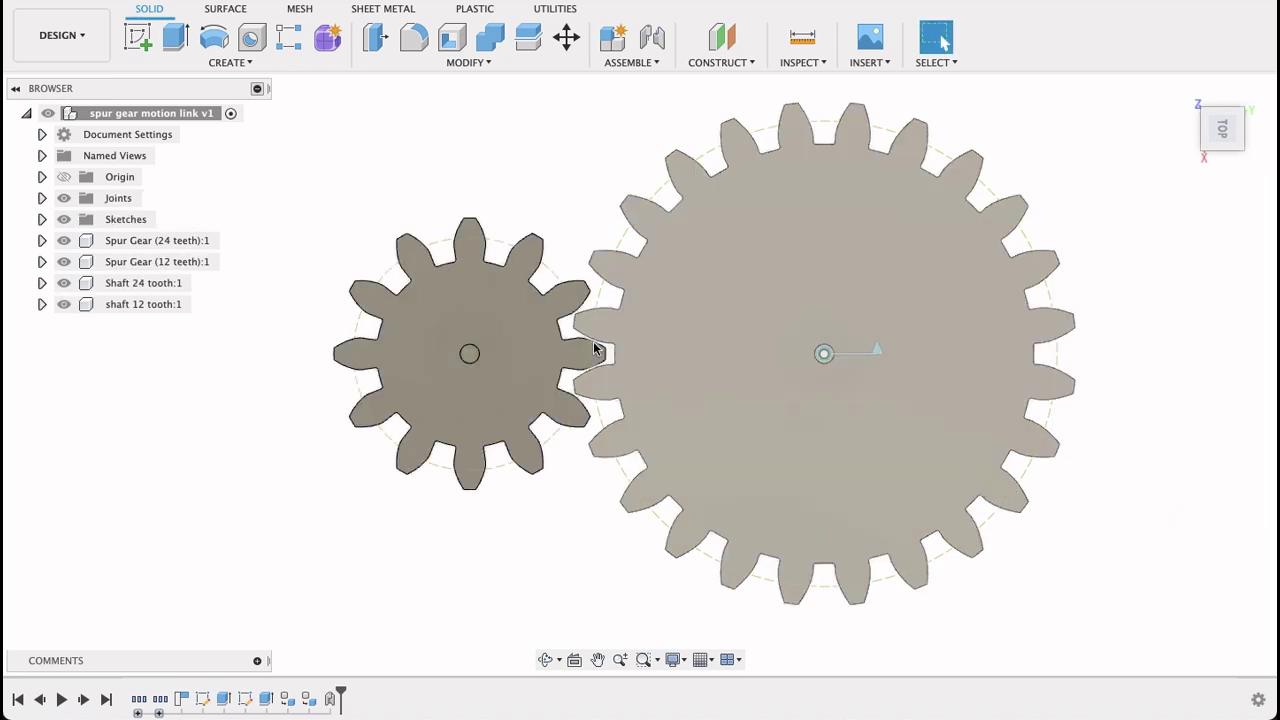
- Create an as-built revolute joint between the 12-tooth gear and shaft 12 tooth at the small gear's centre
click(632, 62)
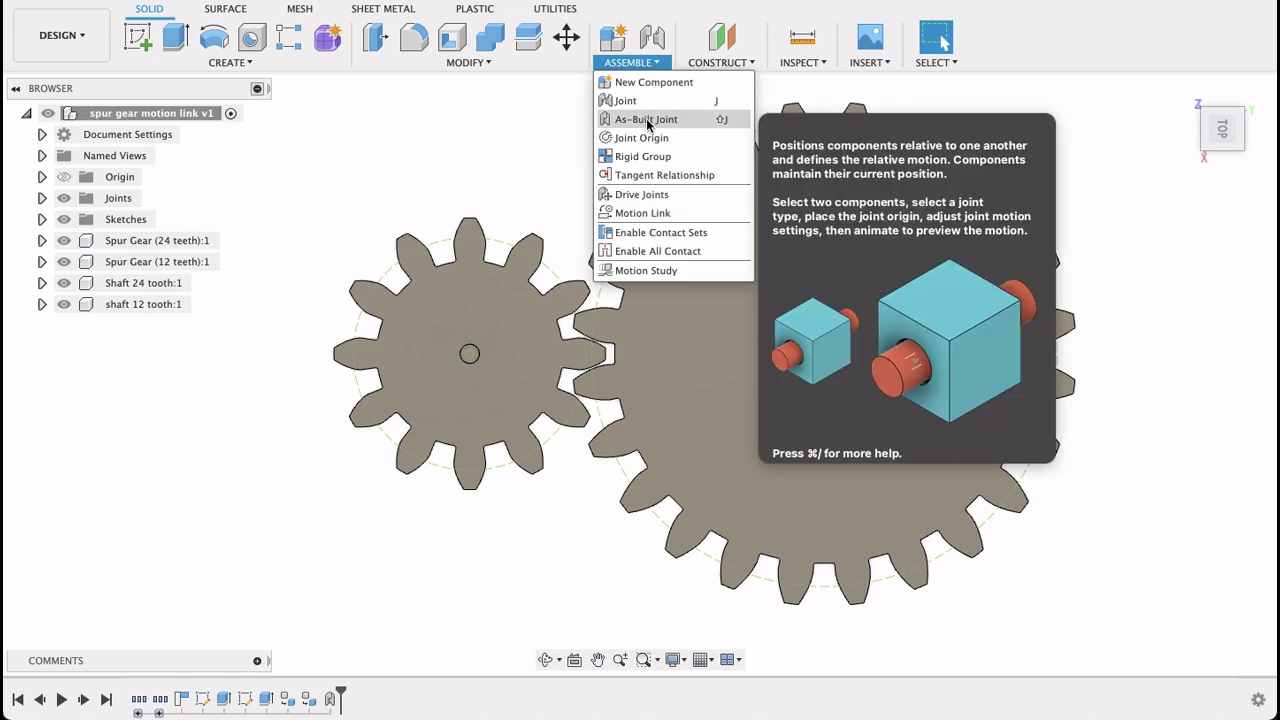
click(647, 119)
click(530, 315)
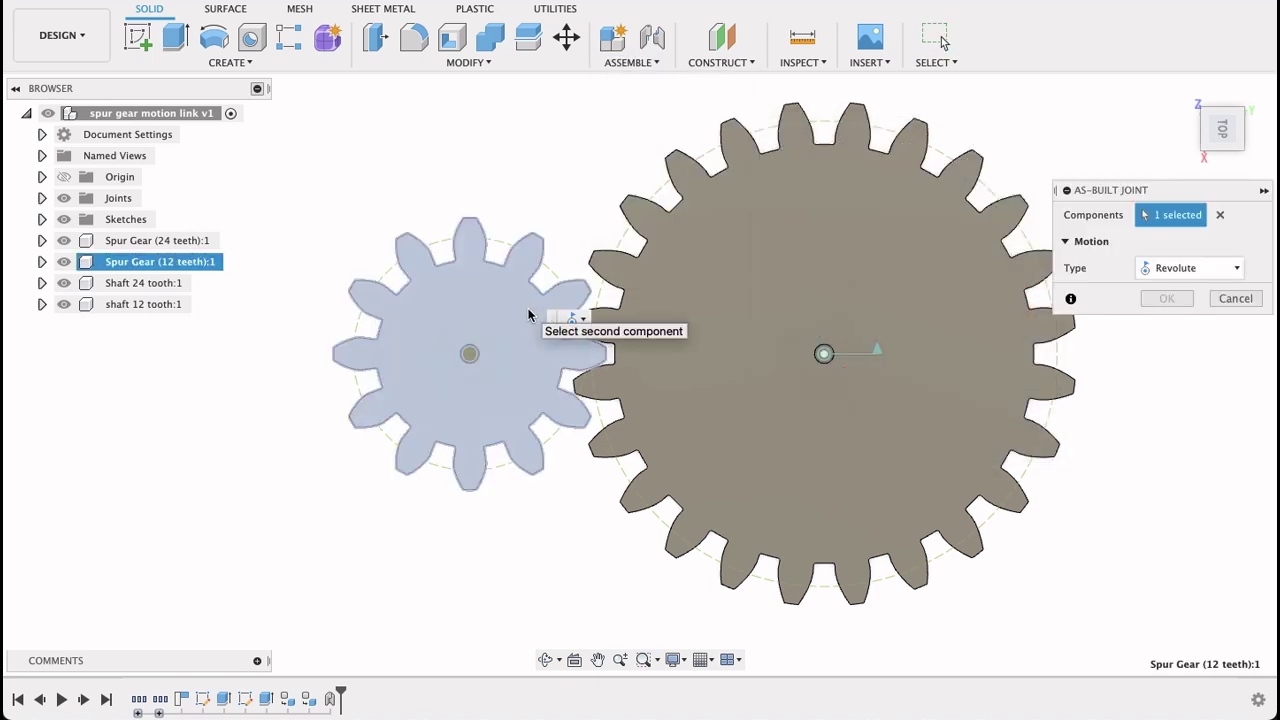
click(470, 355)
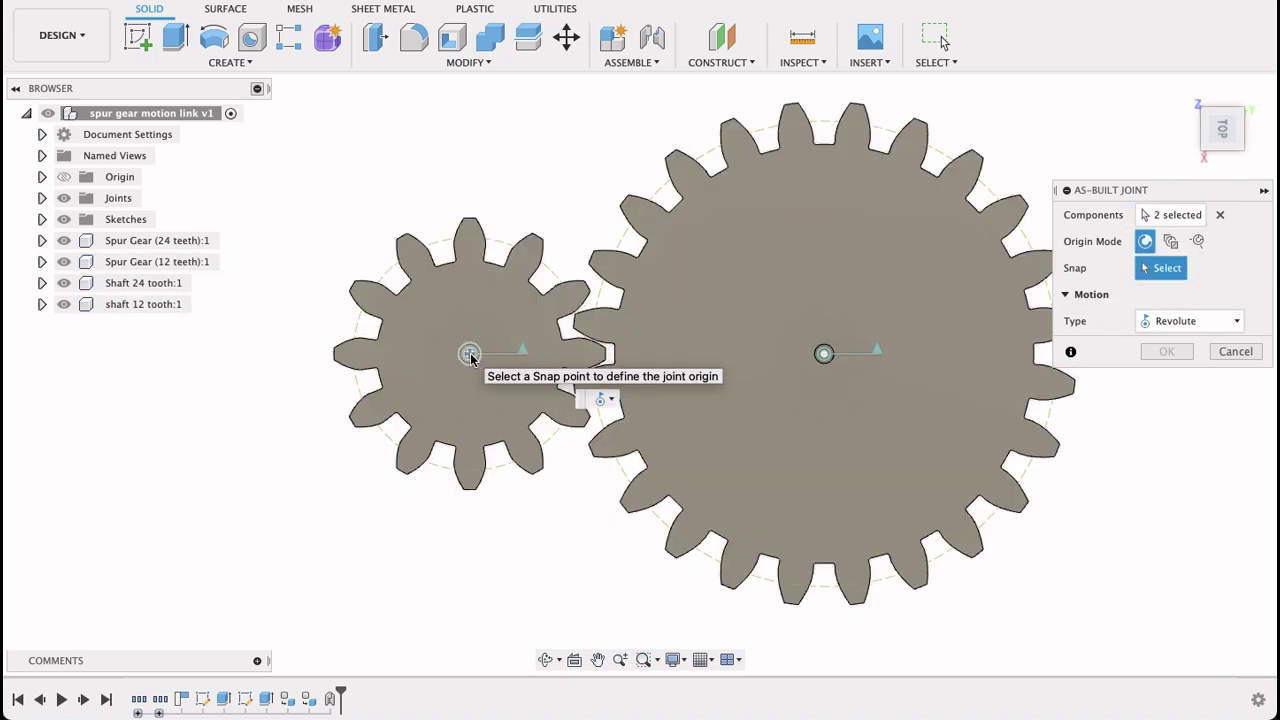
click(470, 355)
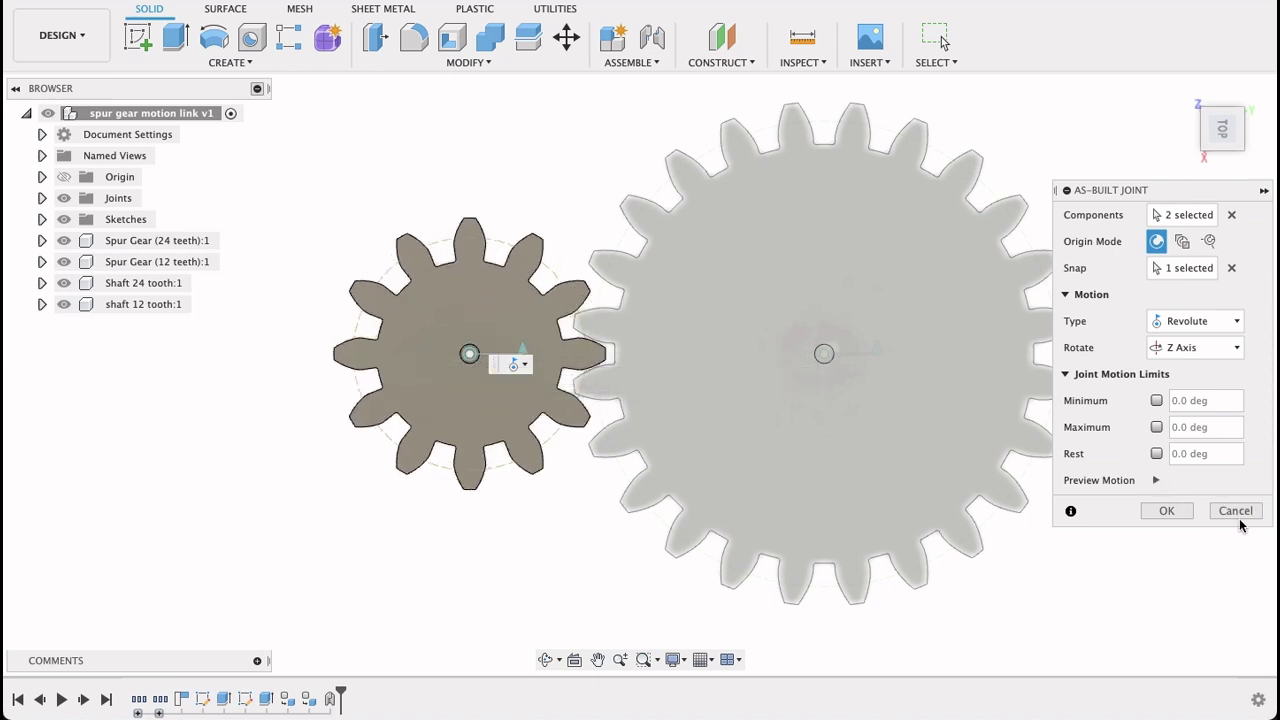
click(1166, 511)
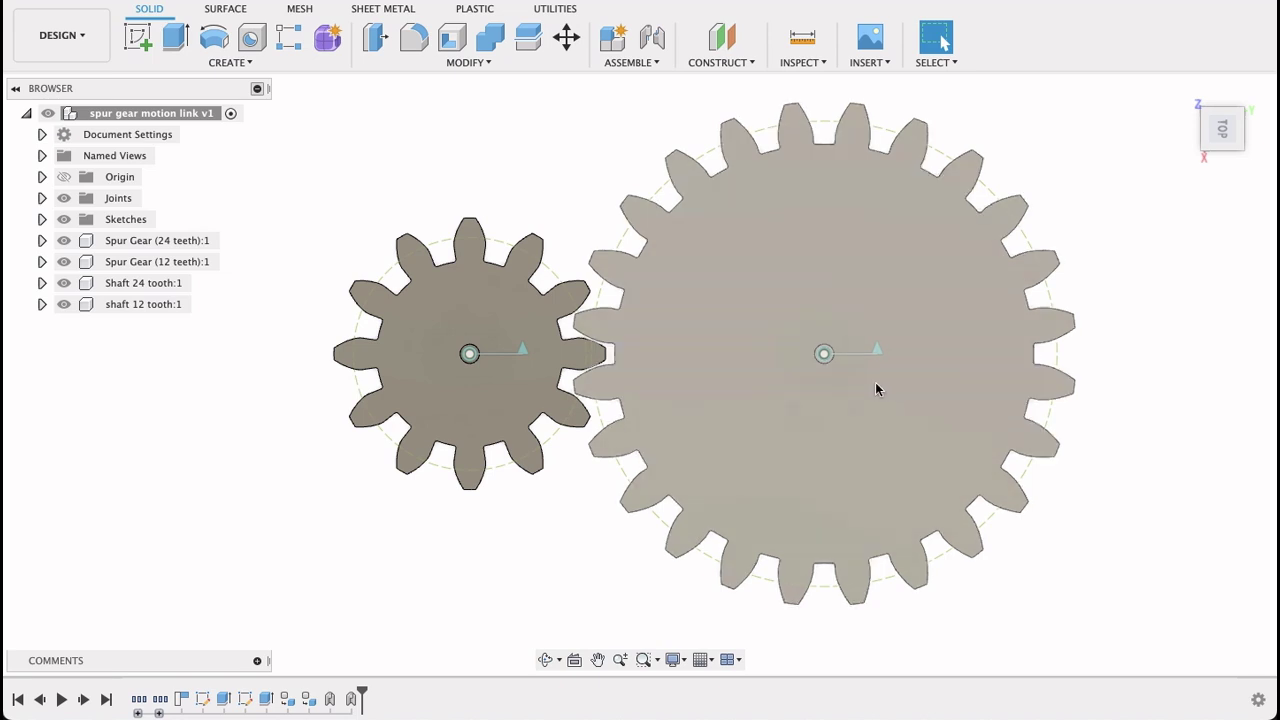
- Undo the test move of the large gear and ground Shaft 24 tooth
drag(875, 389, 911, 386)
key(ctrl+z)
right_click(127, 289)
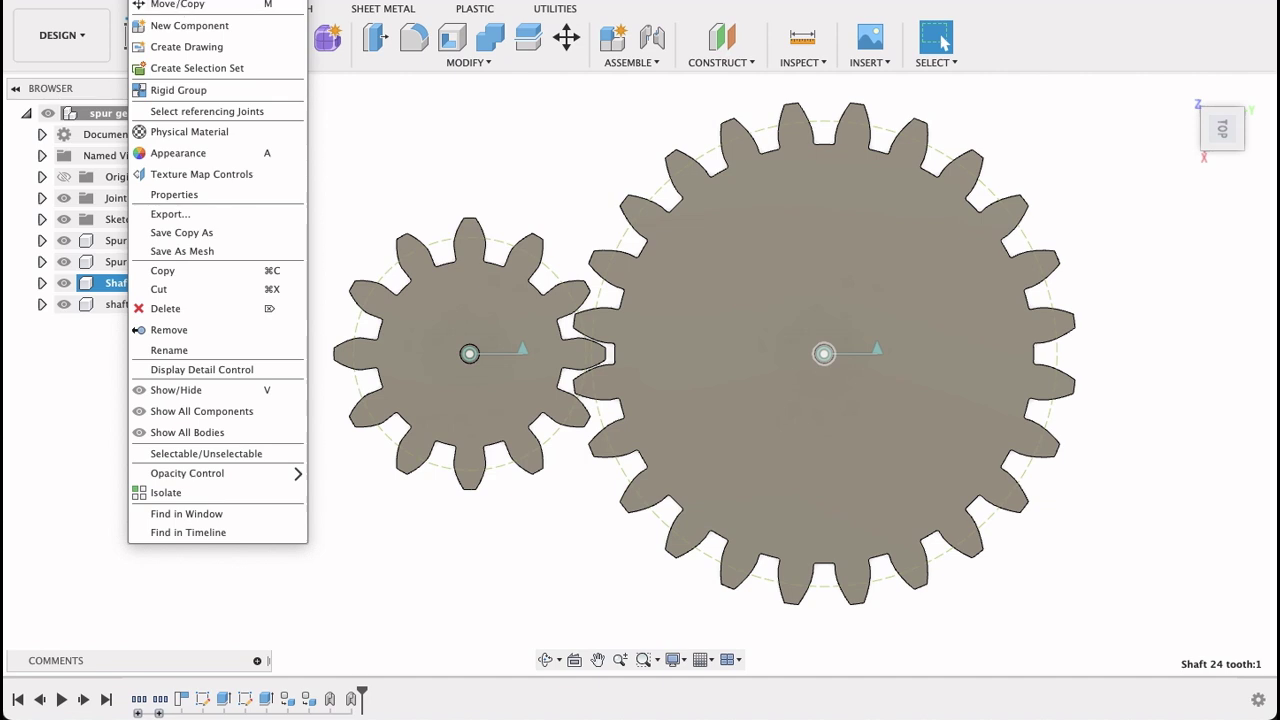
click(170, 3)
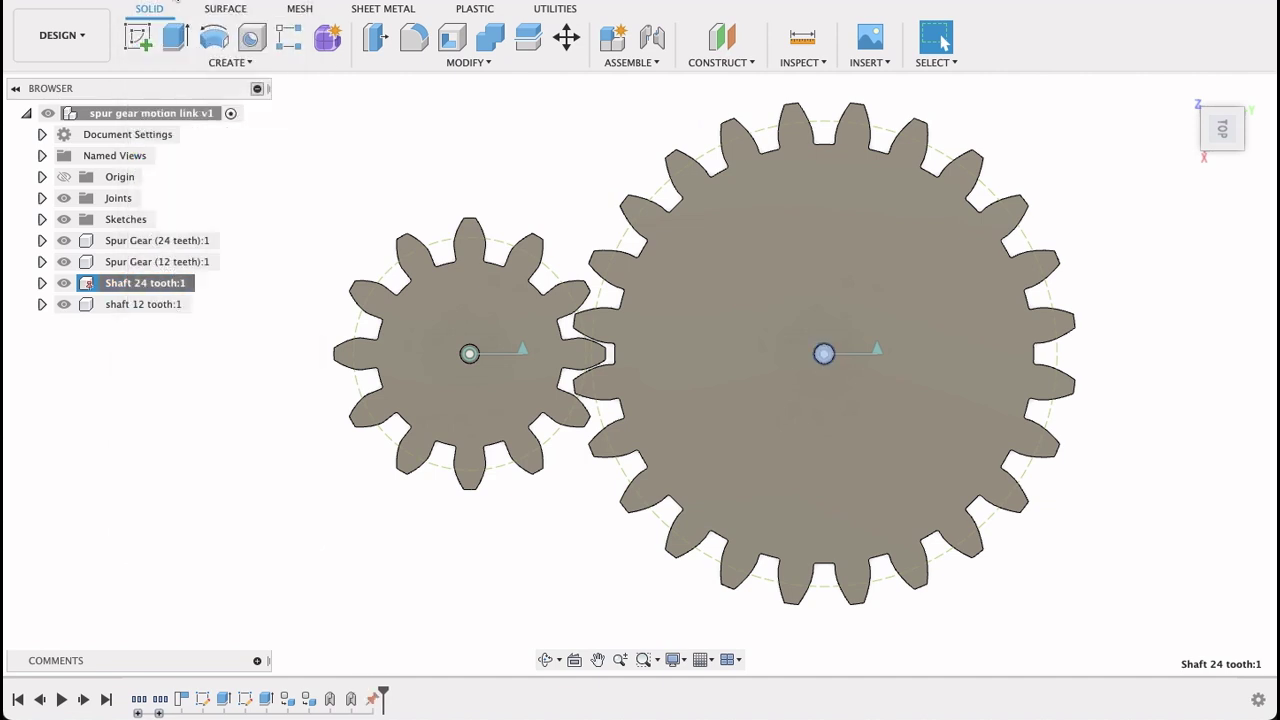
- Ground shaft 12 tooth, then drag the large gear to check it spins on its joint
right_click(127, 311)
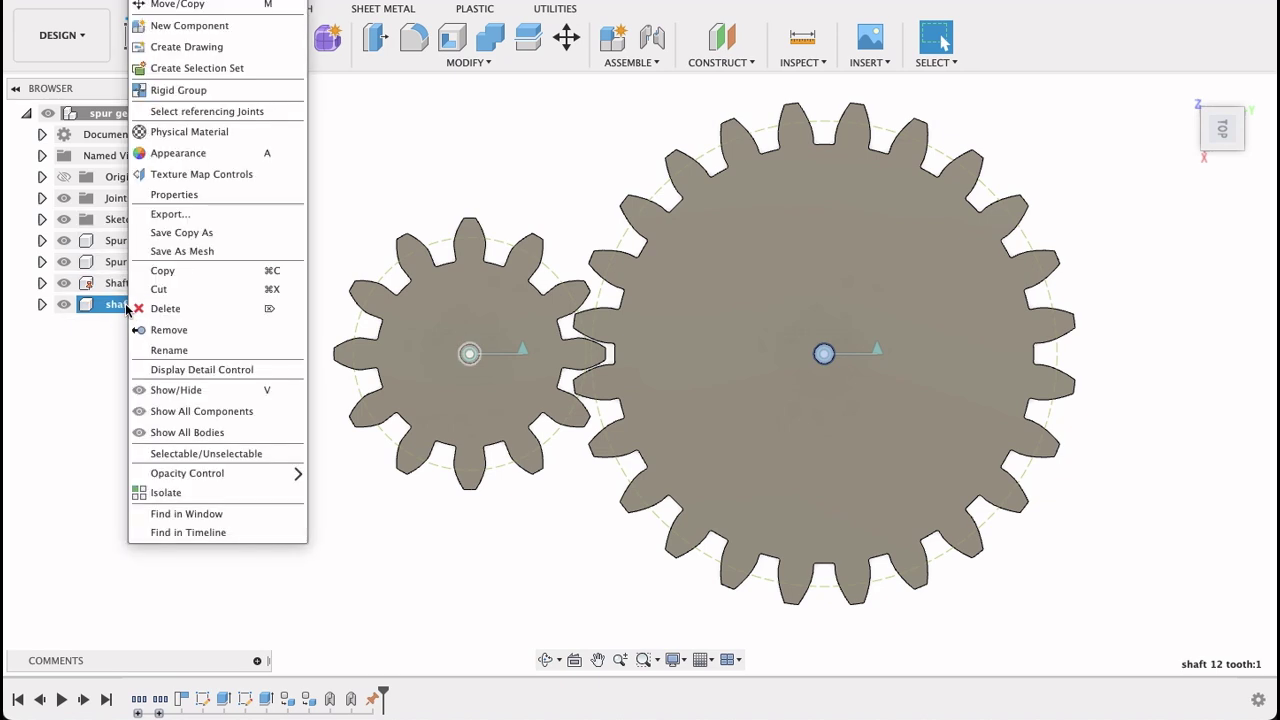
key(Escape)
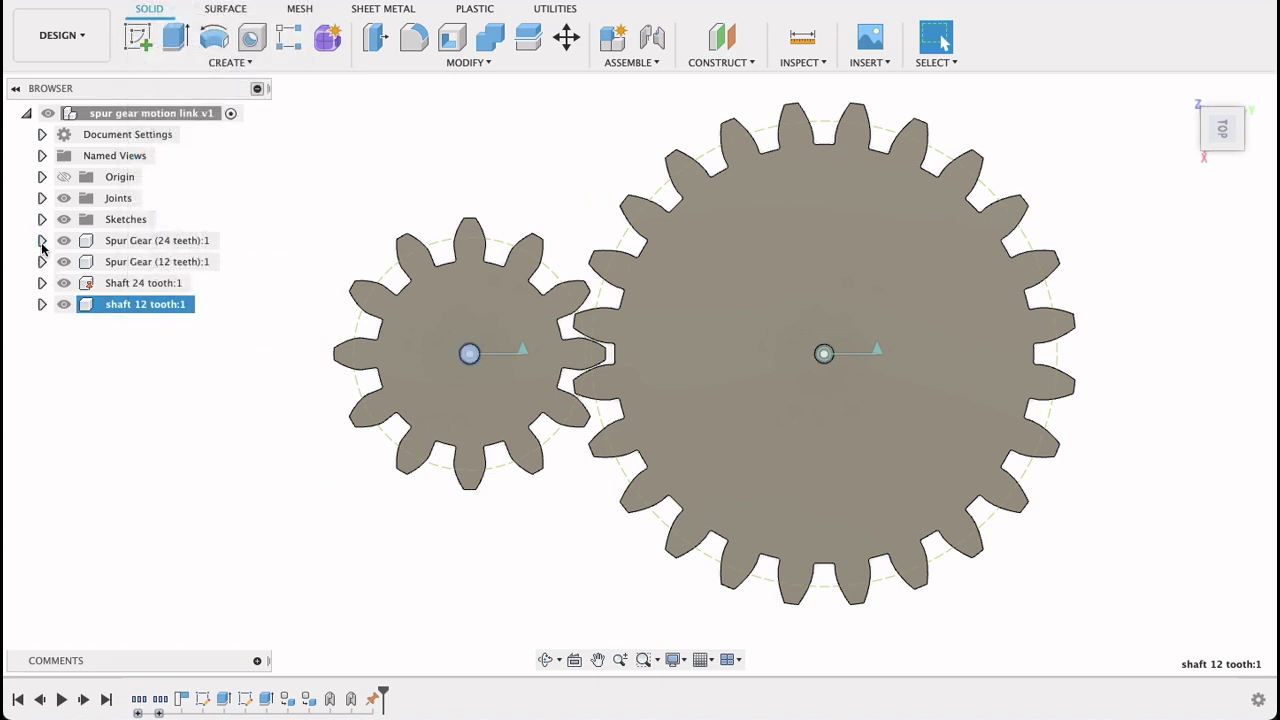
click(42, 241)
right_click(125, 369)
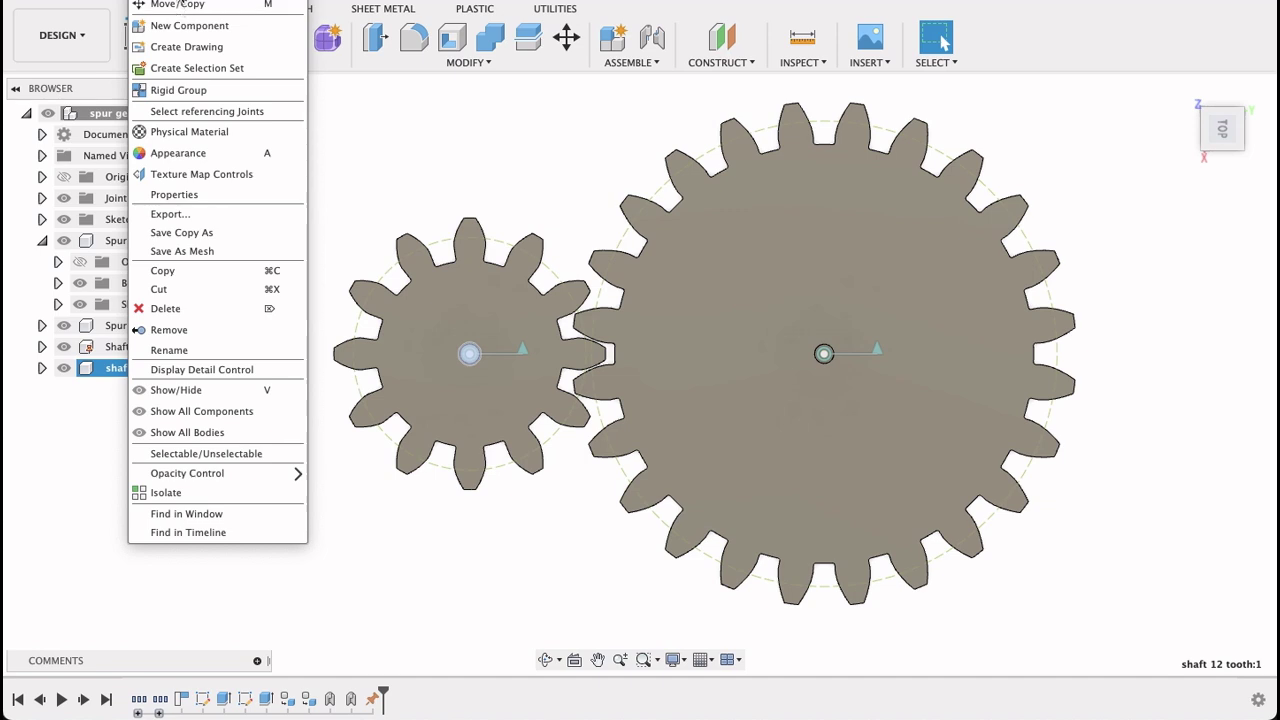
click(179, 3)
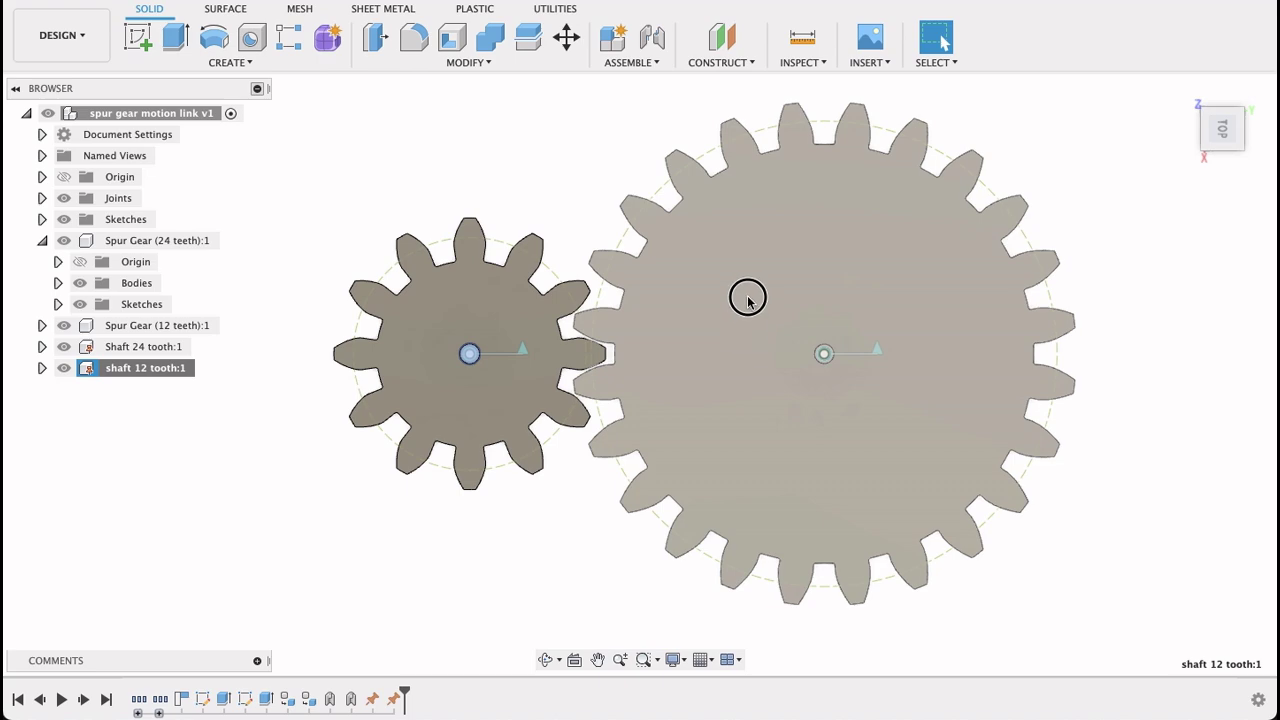
mouse_move(731, 277)
mouse_down()
mouse_move(734, 431)
mouse_move(688, 322)
mouse_move(731, 203)
mouse_move(697, 217)
mouse_move(723, 442)
mouse_move(680, 249)
mouse_move(706, 351)
mouse_up()
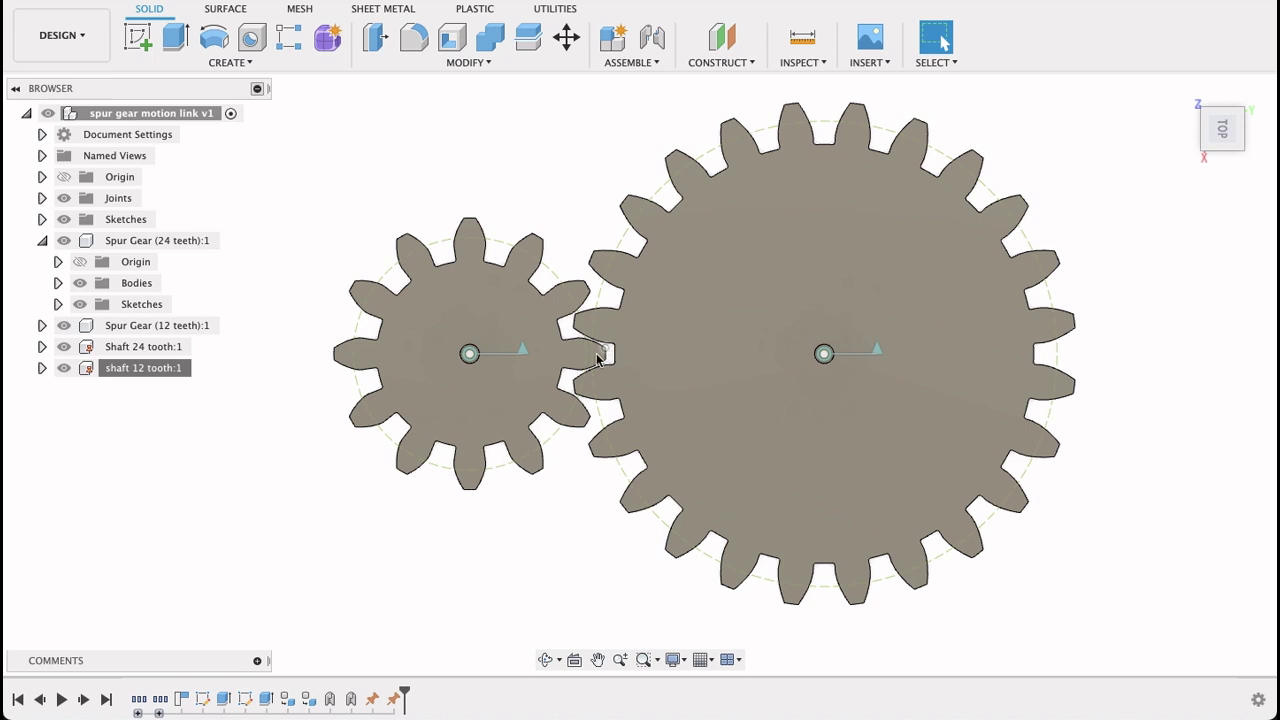
- Start a motion link and pick the large gear's and small gear's revolute joints
click(645, 64)
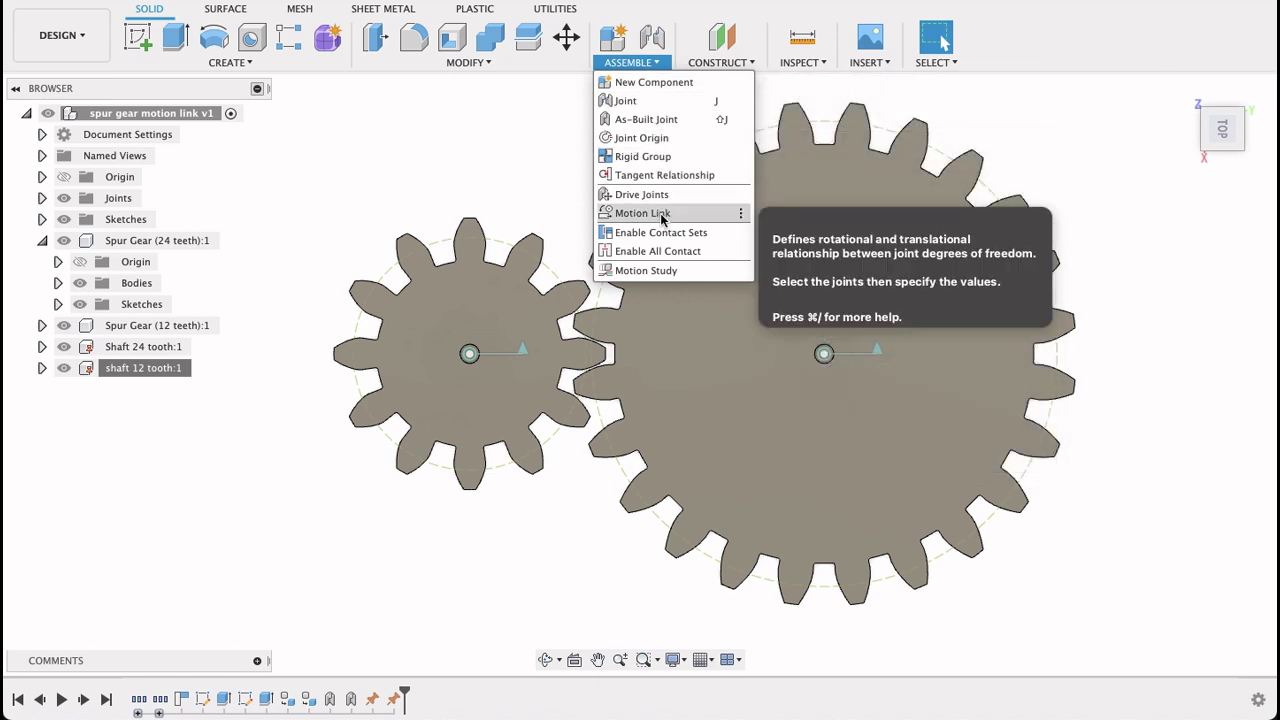
click(661, 218)
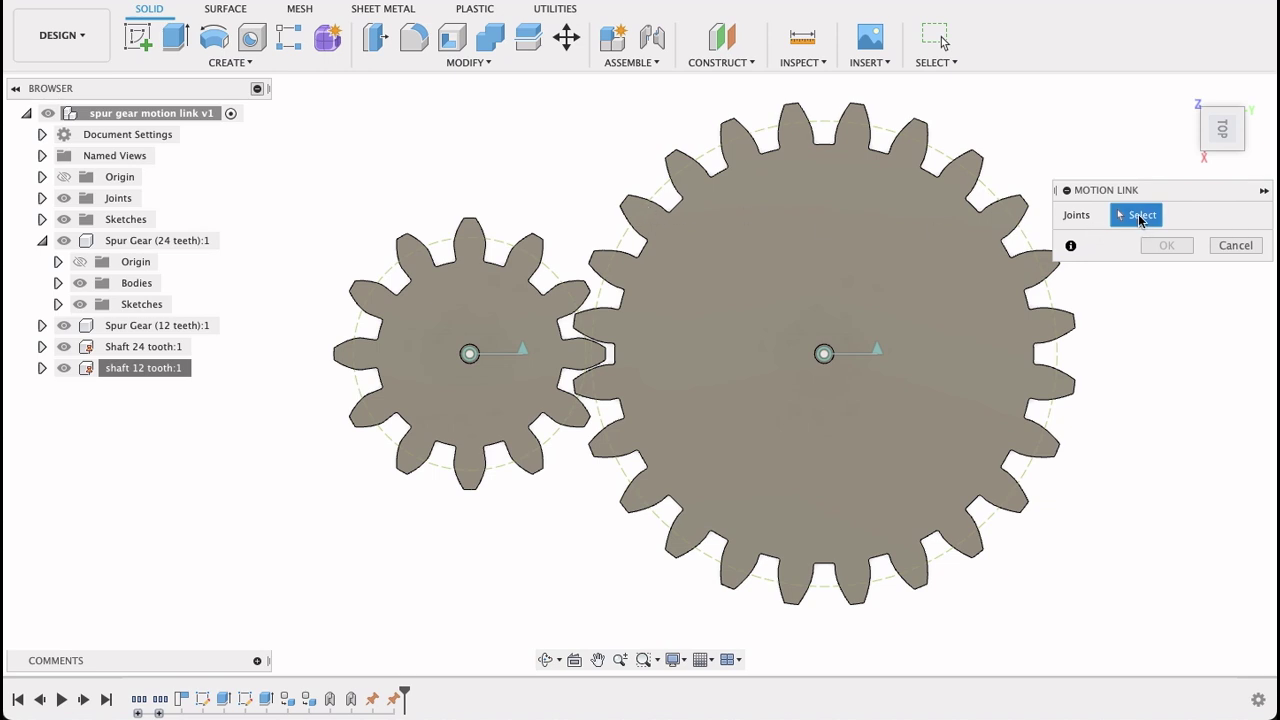
click(824, 355)
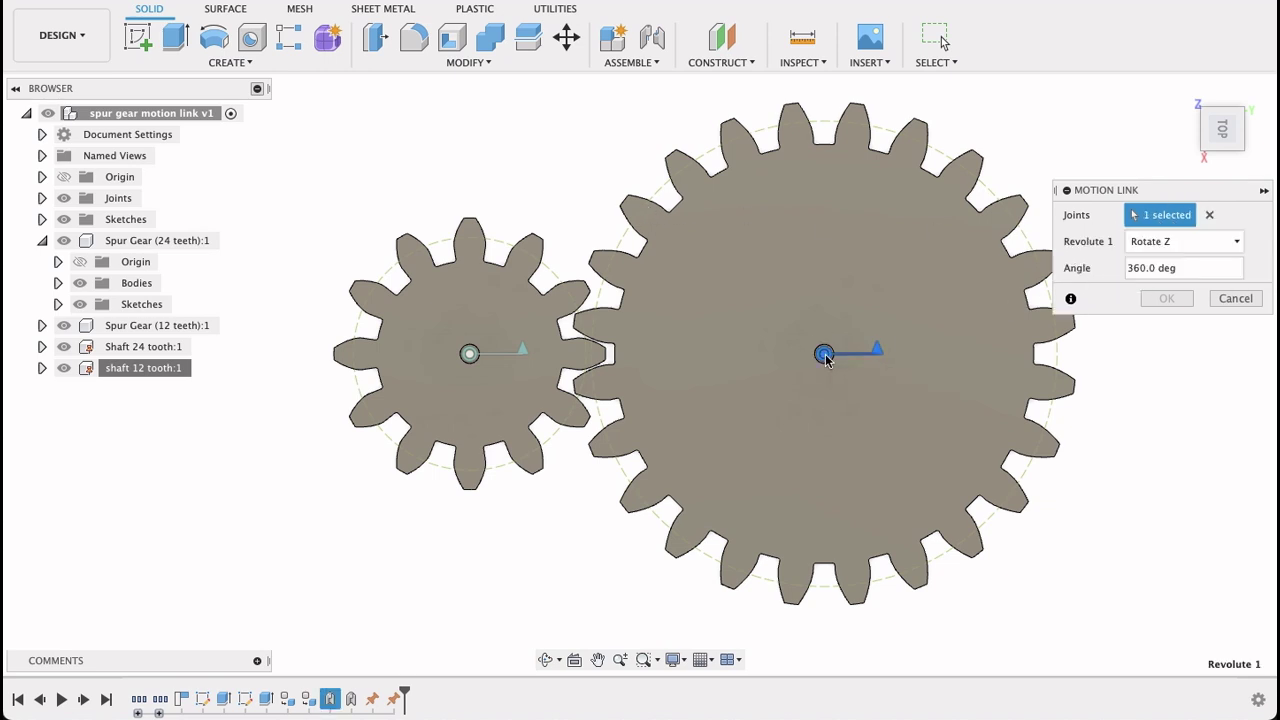
click(471, 357)
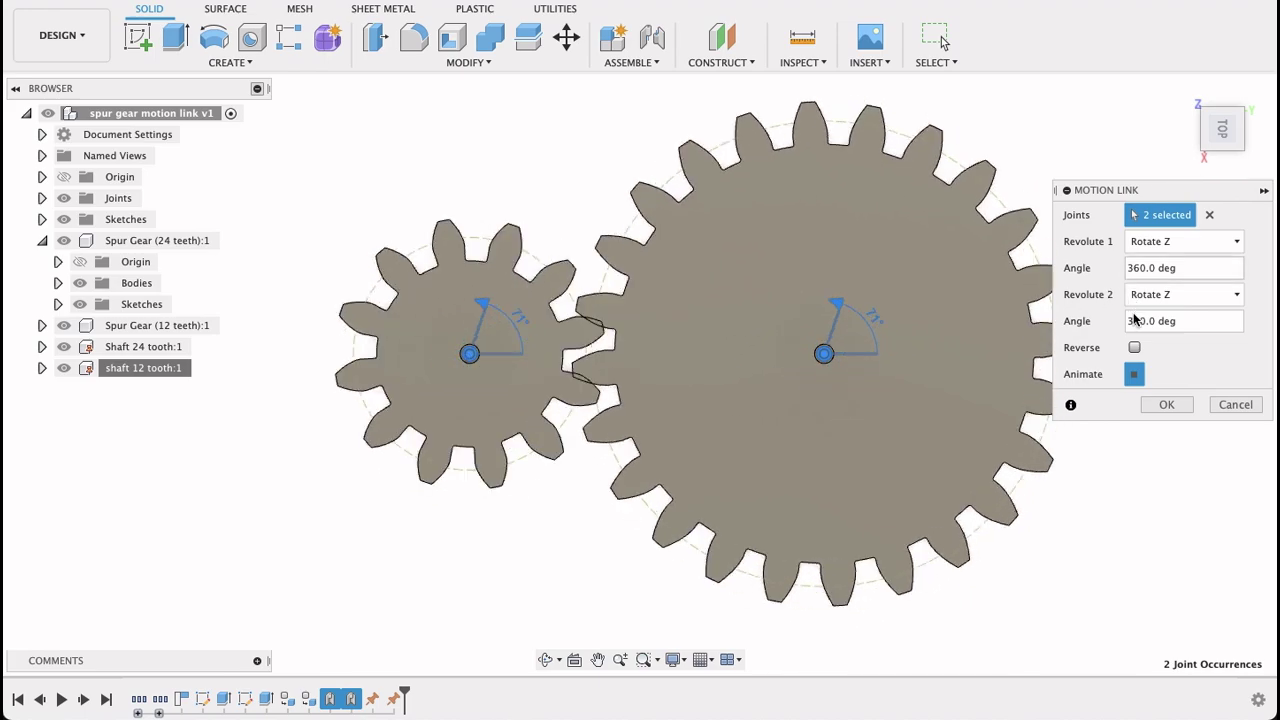
- Set the motion link to 180 deg against 360 deg with Reverse ticked, and create it
drag(1138, 321, 1126, 321)
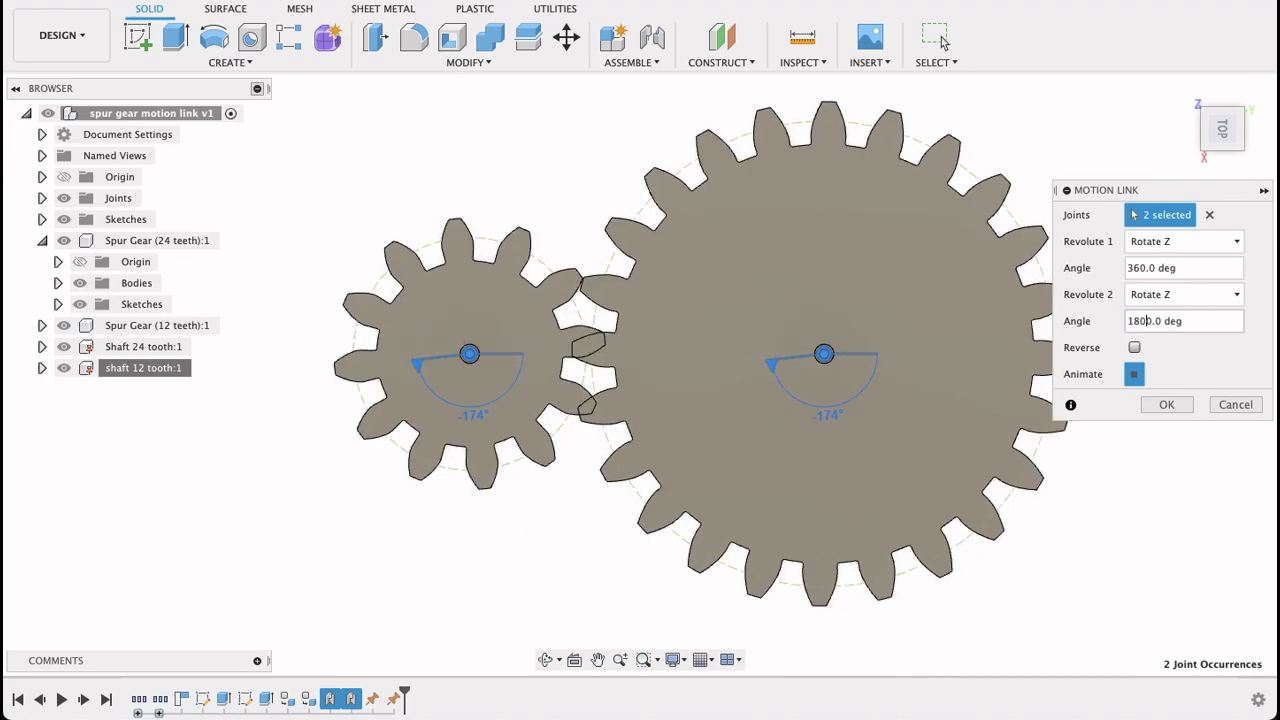
text(180)
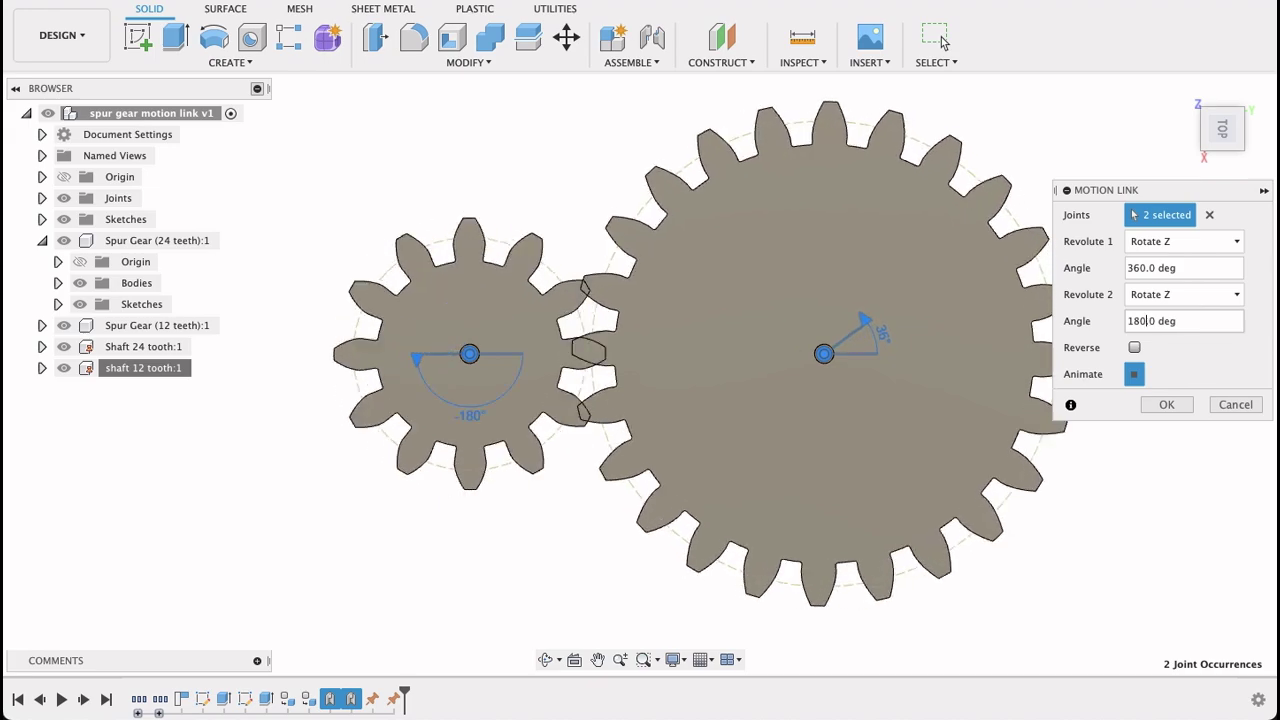
key(Delete)
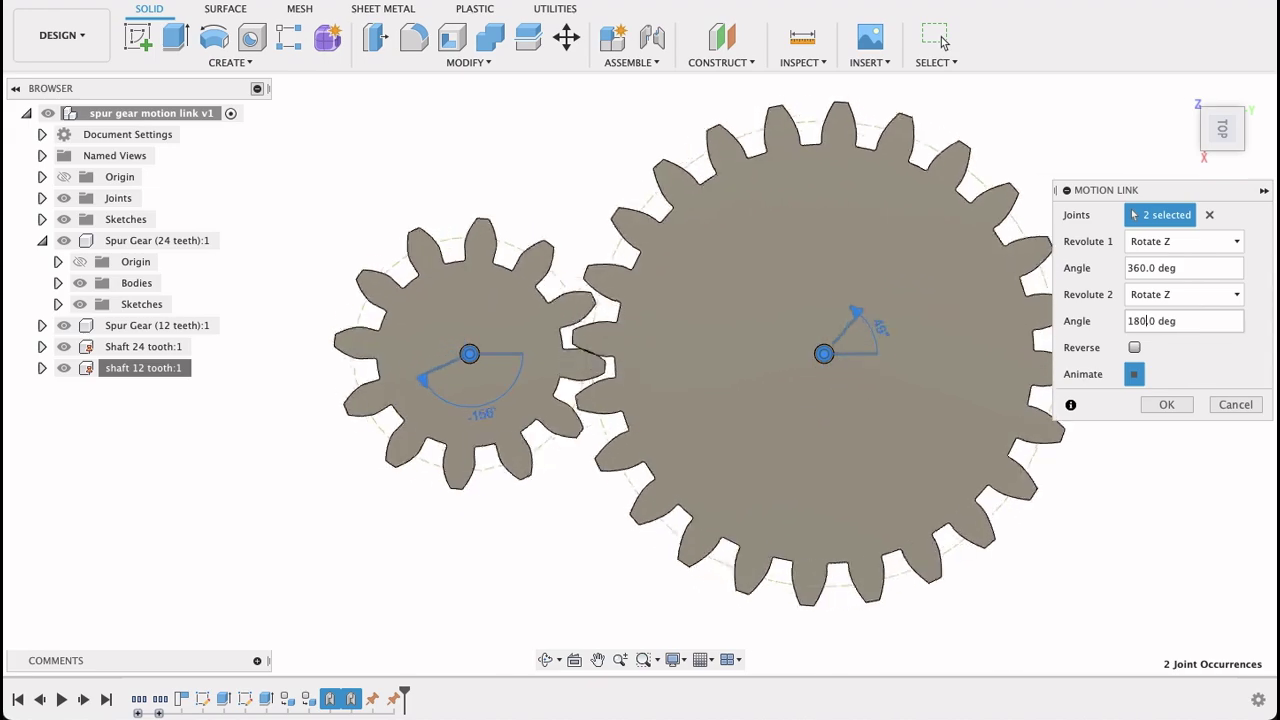
key(Delete)
key(BackSpace)
key(BackSpace)
key(BackSpace)
text(360.)
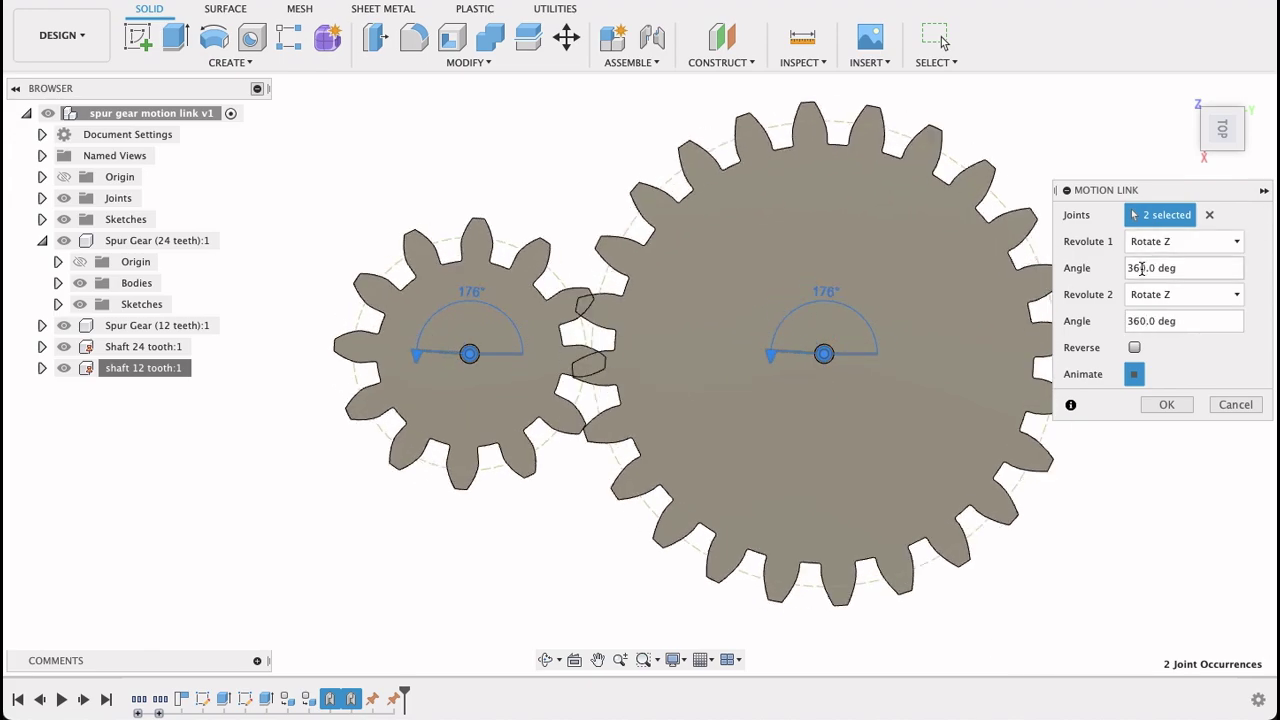
drag(1148, 268, 1124, 272)
text(180)
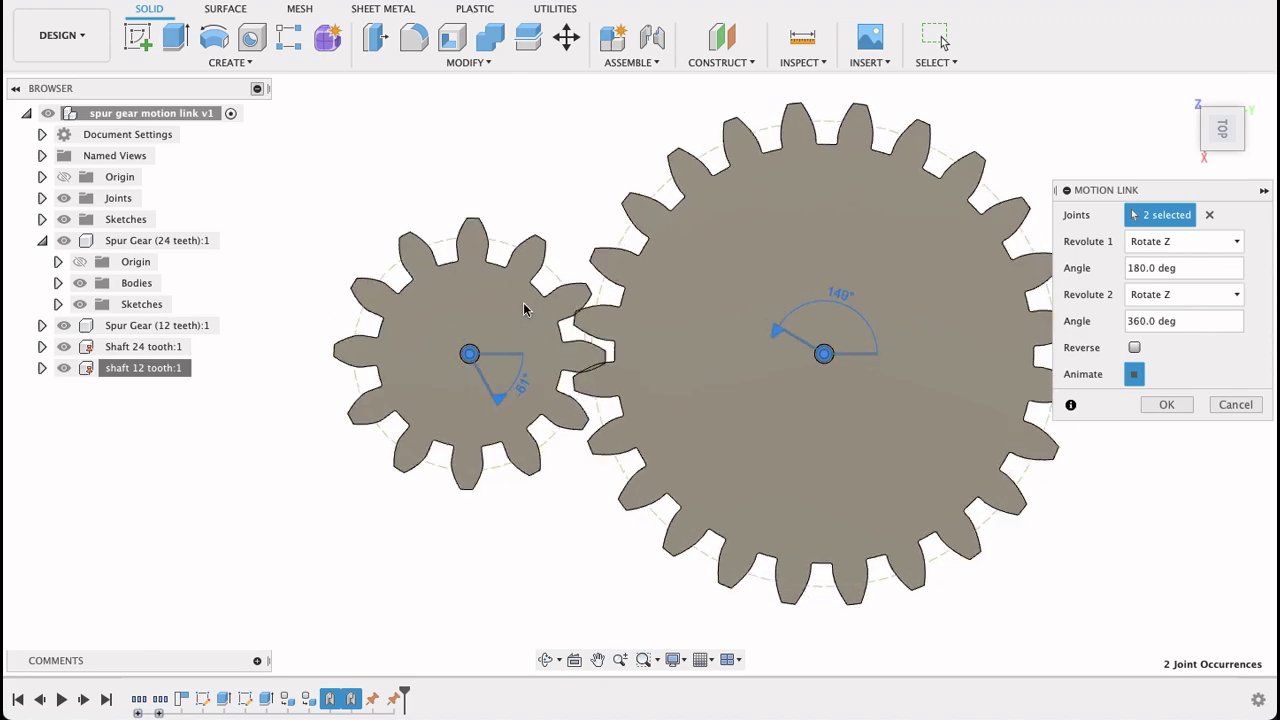
click(1134, 348)
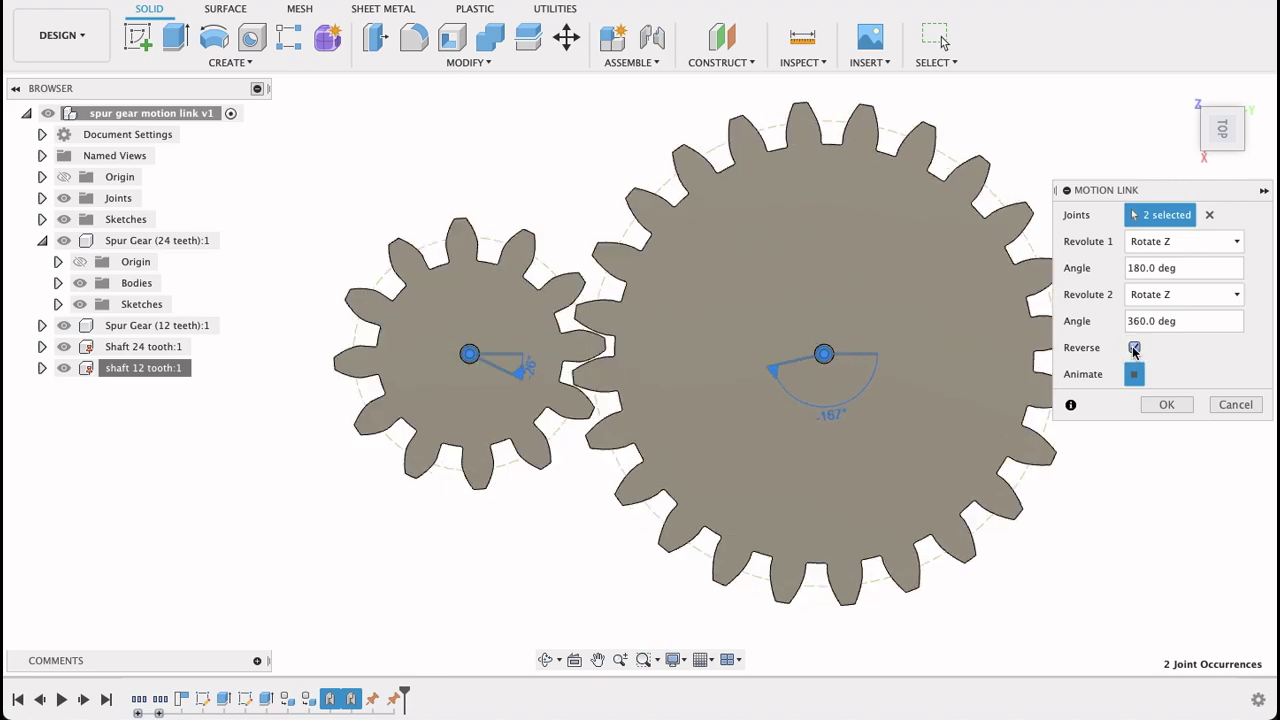
click(1164, 405)
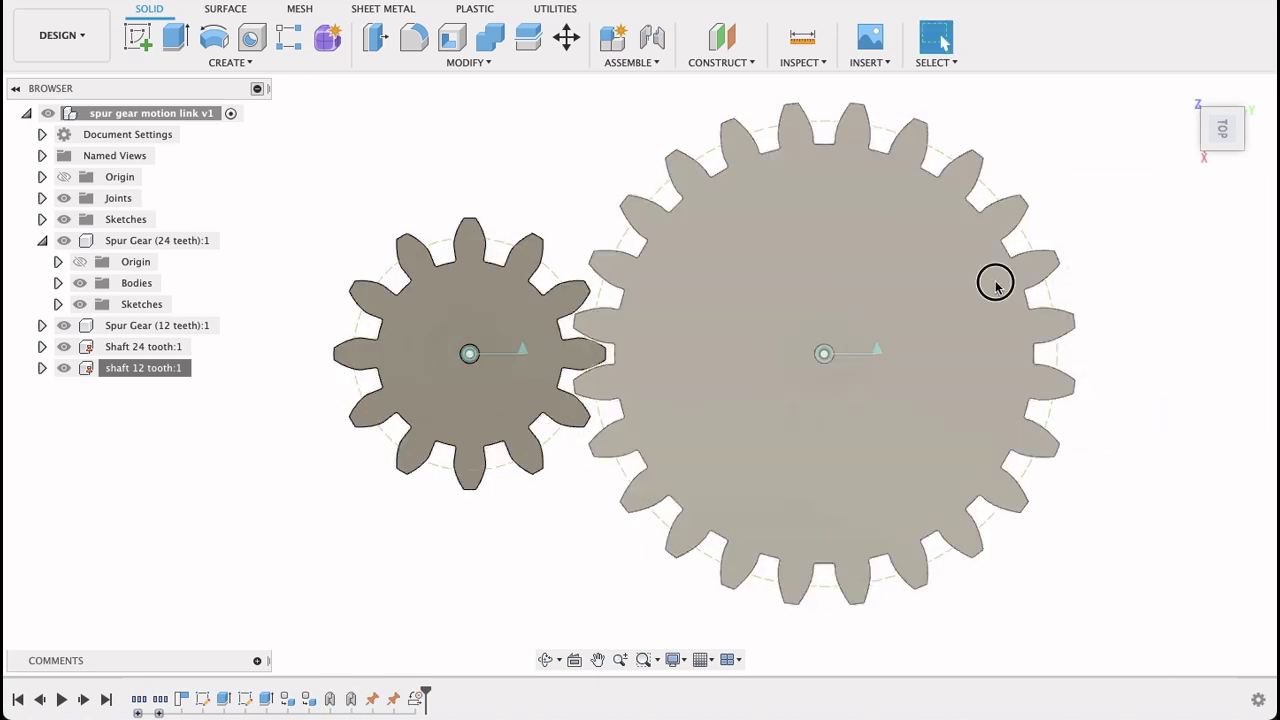
- Drag the 24-tooth gear around and watch the 12-tooth gear counter-rotate
drag(995, 285, 904, 456)
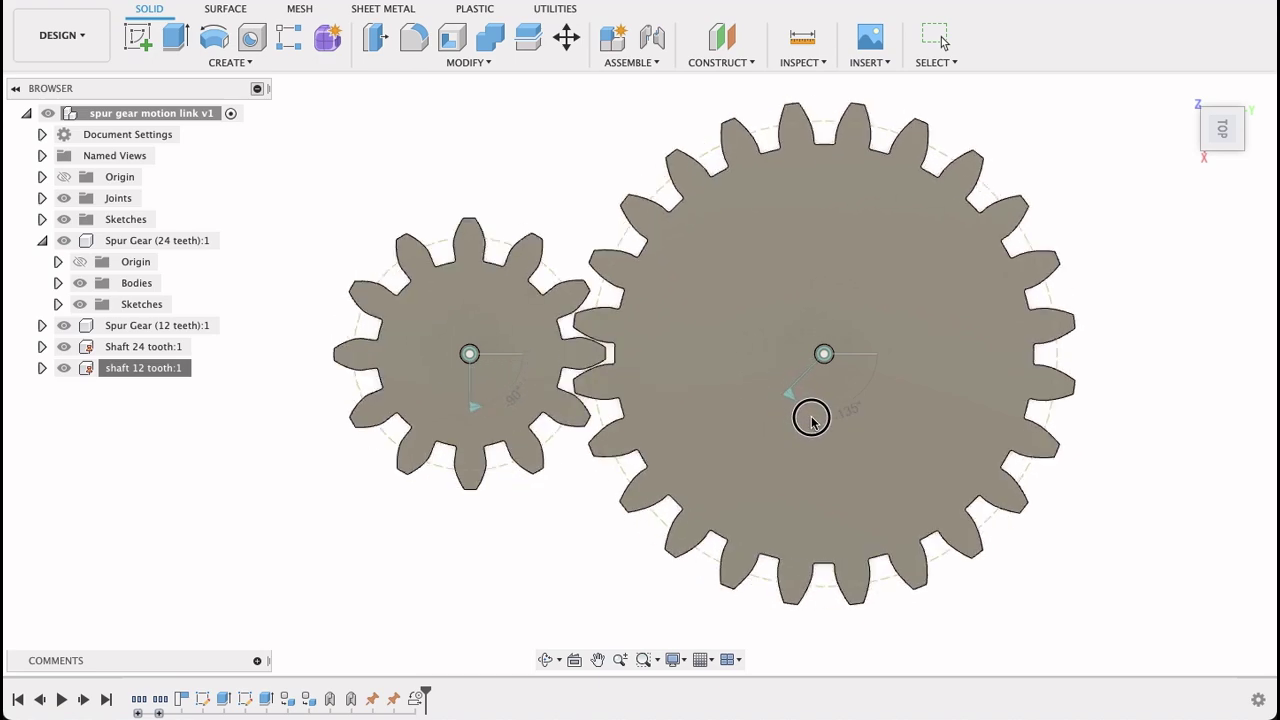
drag(814, 420, 897, 262)
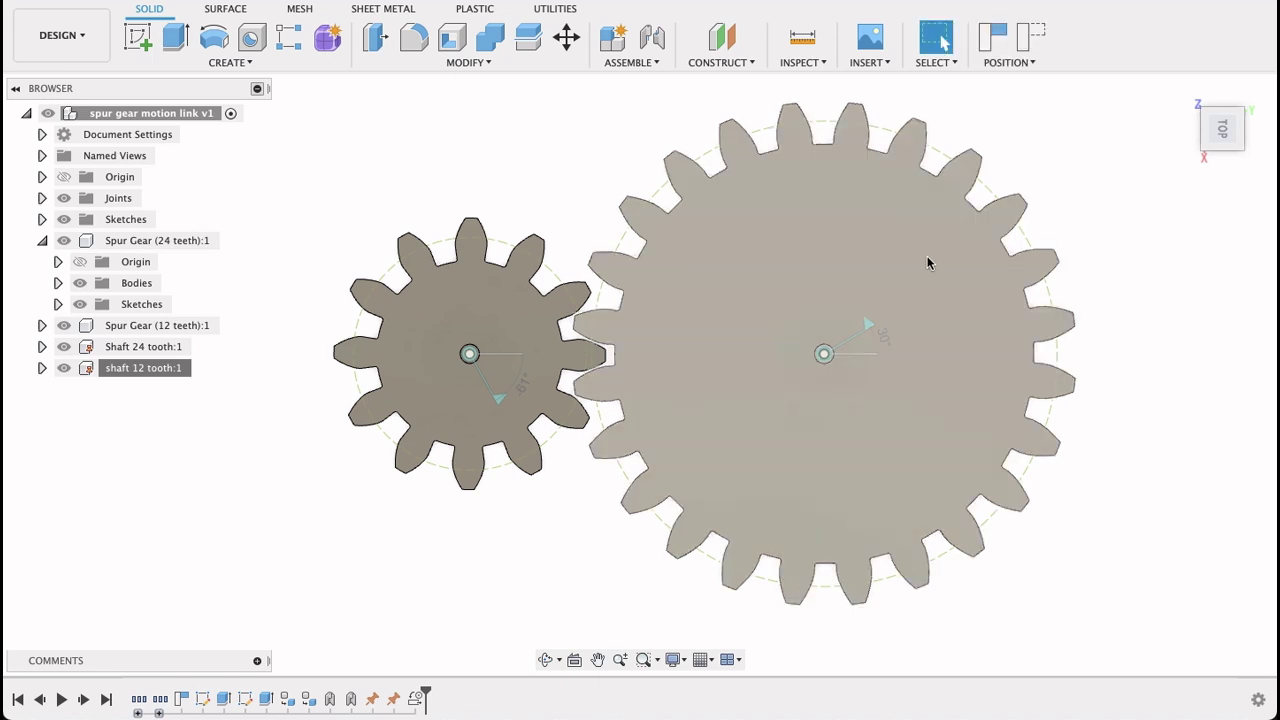
- Open and close Scripts and Add-Ins, turn the large gear to 76°, and orbit the view
click(557, 9)
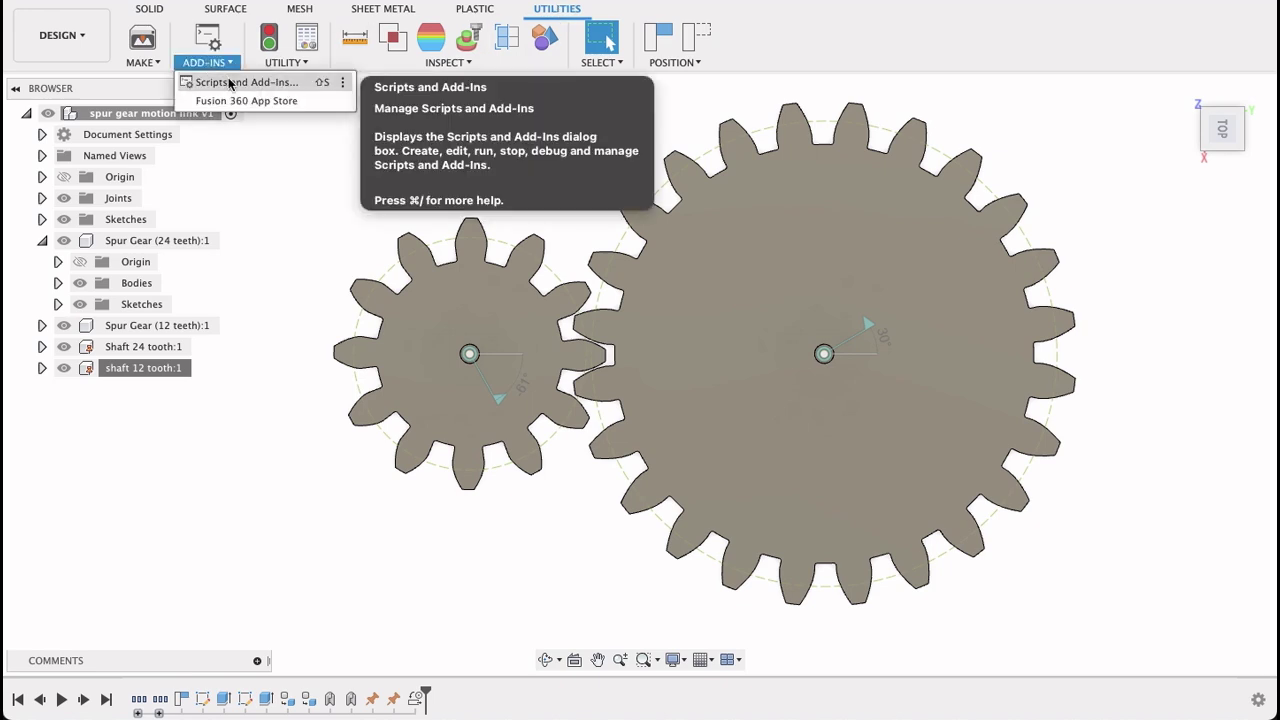
click(229, 83)
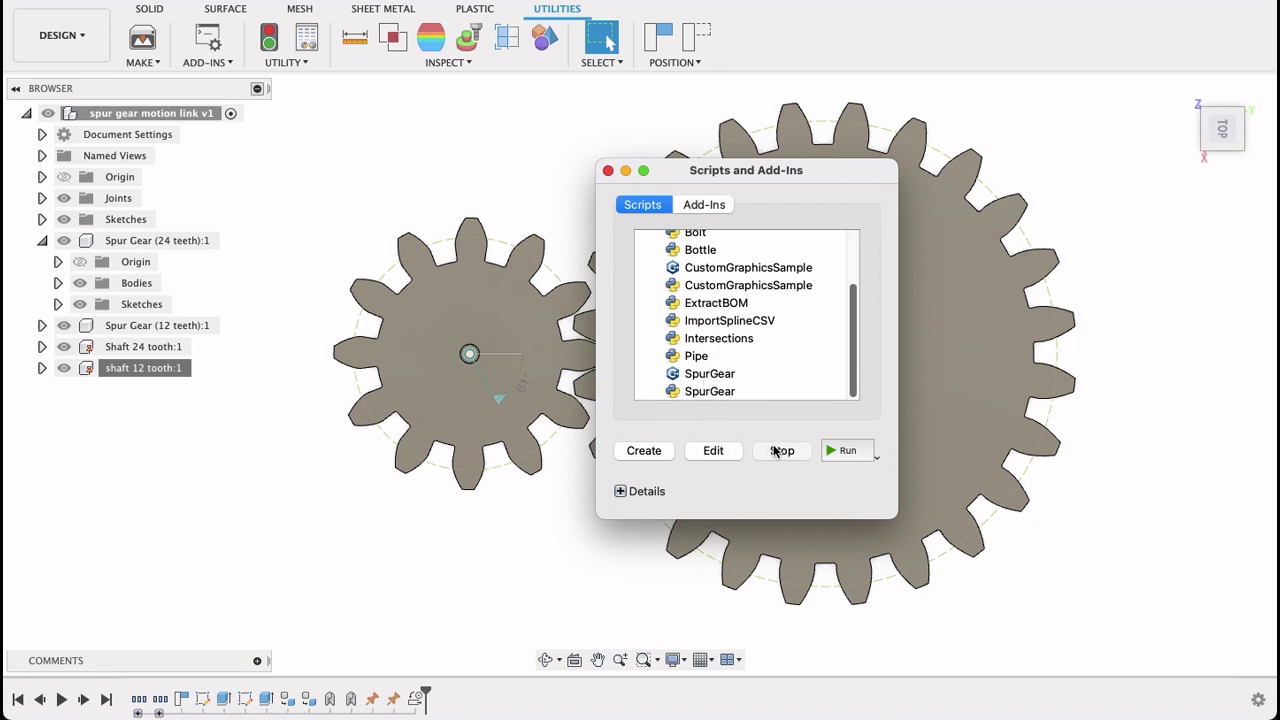
click(608, 171)
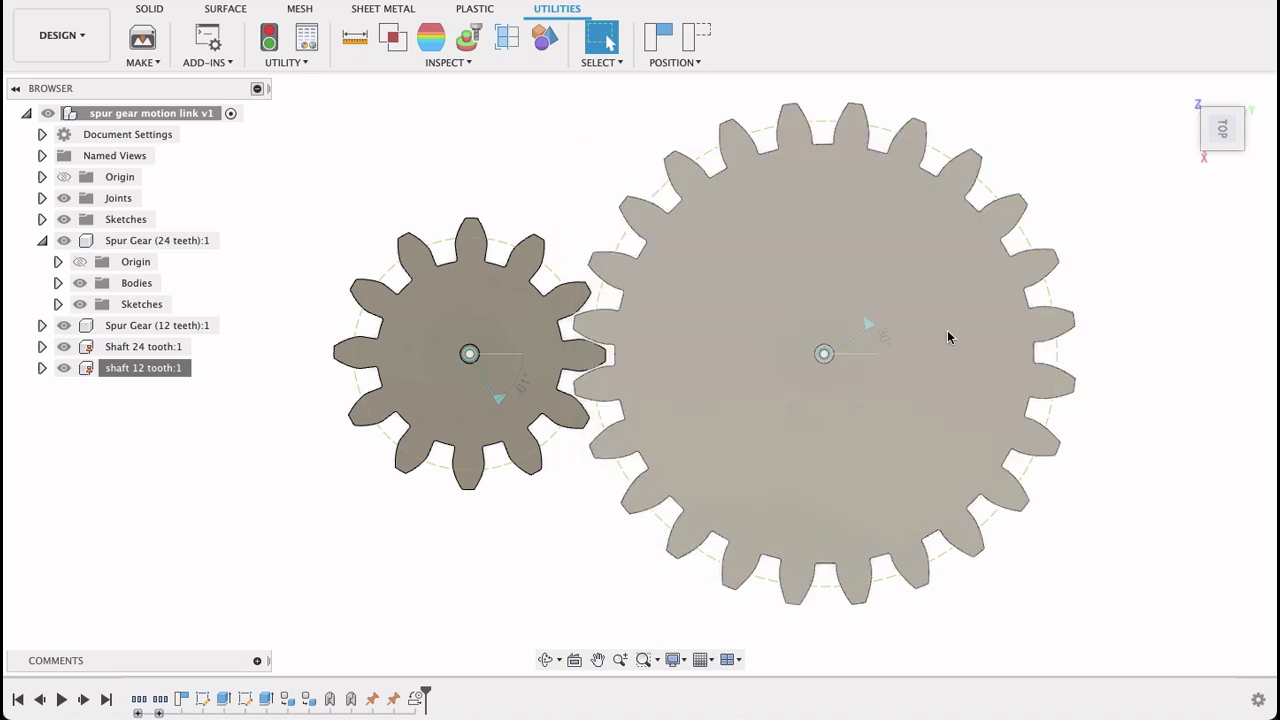
drag(910, 262, 845, 440)
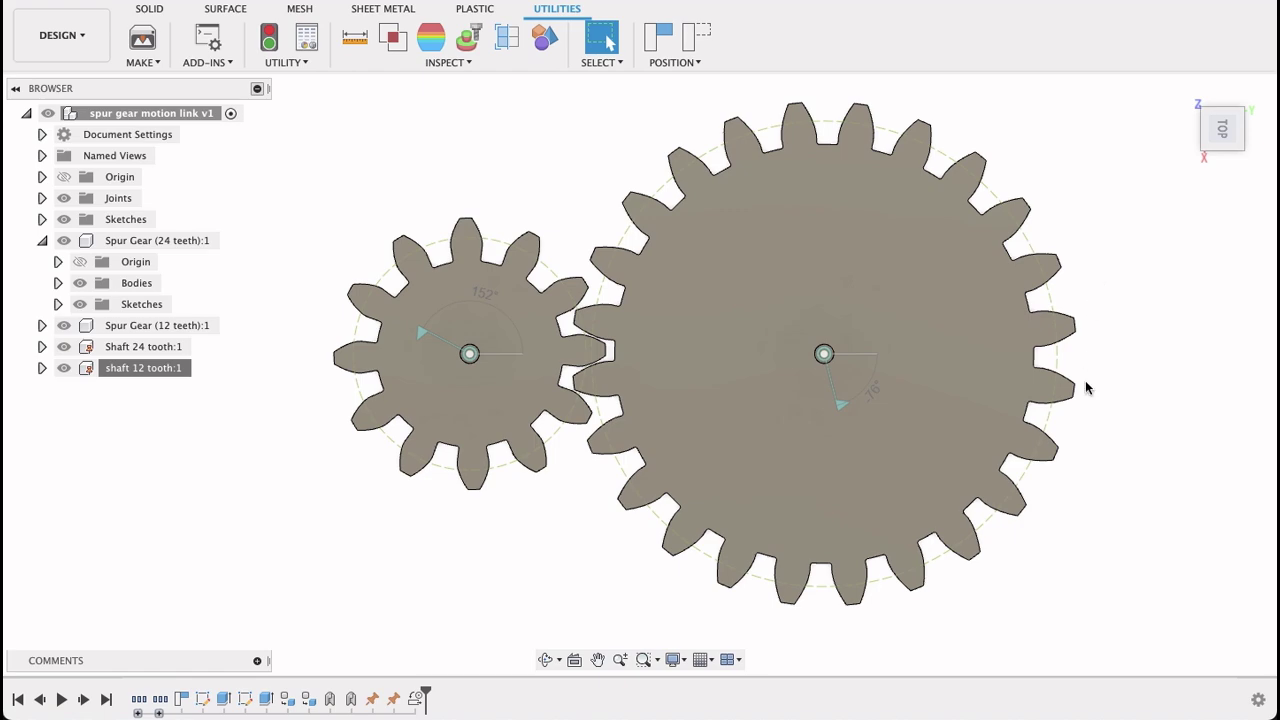
mouse_move(1098, 399)
shift+middle_down()
mouse_move(1078, 218)
mouse_move(1094, 378)
shift+middle_up()
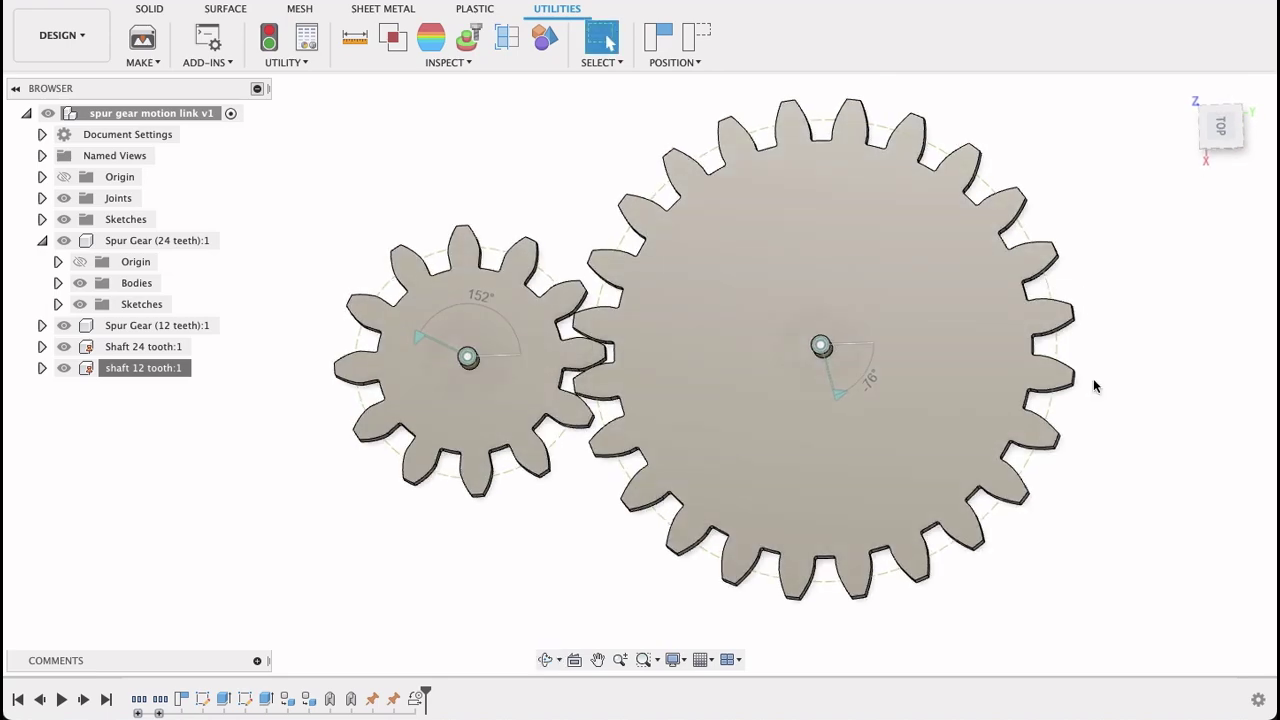